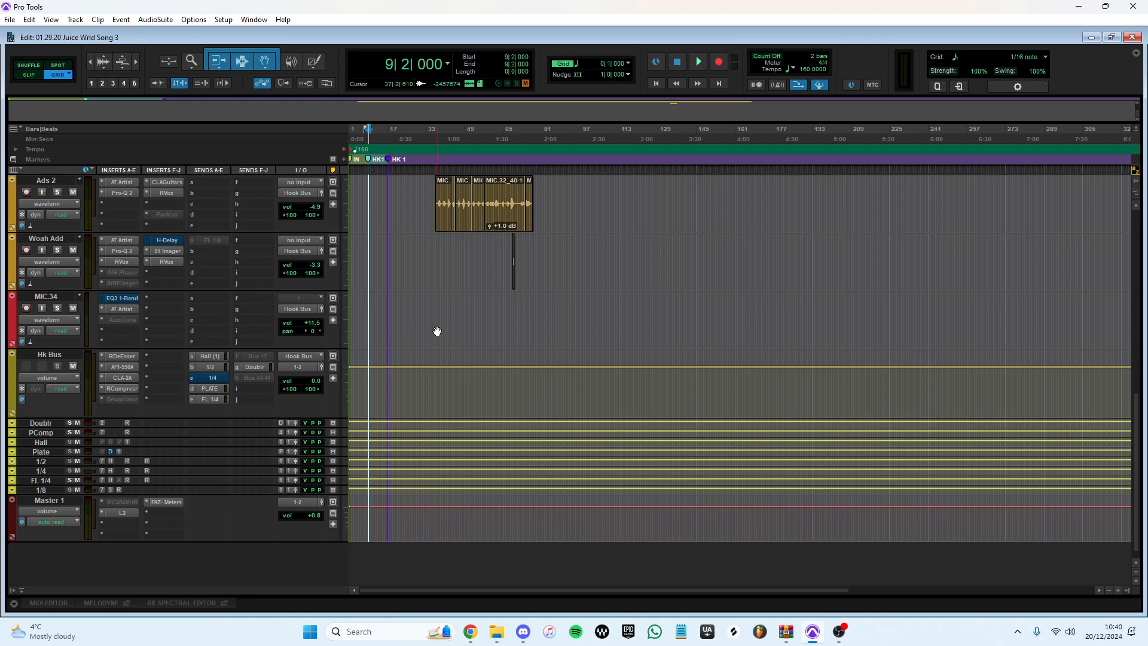
Step: Look over the whole session's track layout, from the music tracks to the effects returns and Master 1
scroll(405, 300, "up", 10)
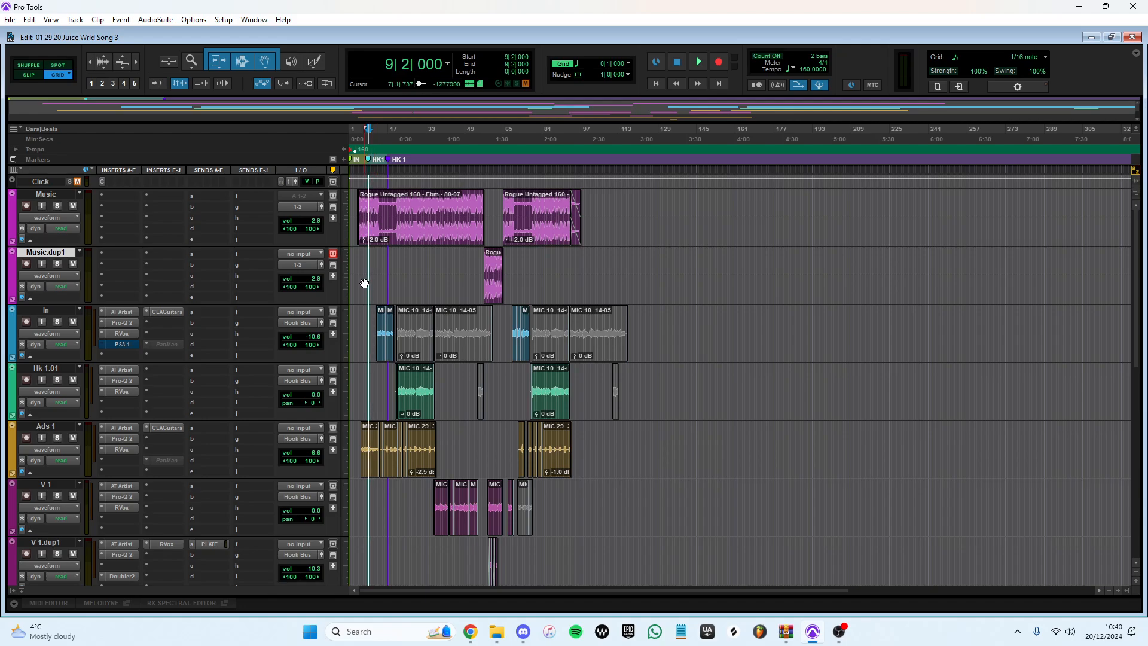
scroll(364, 282, "down", 6)
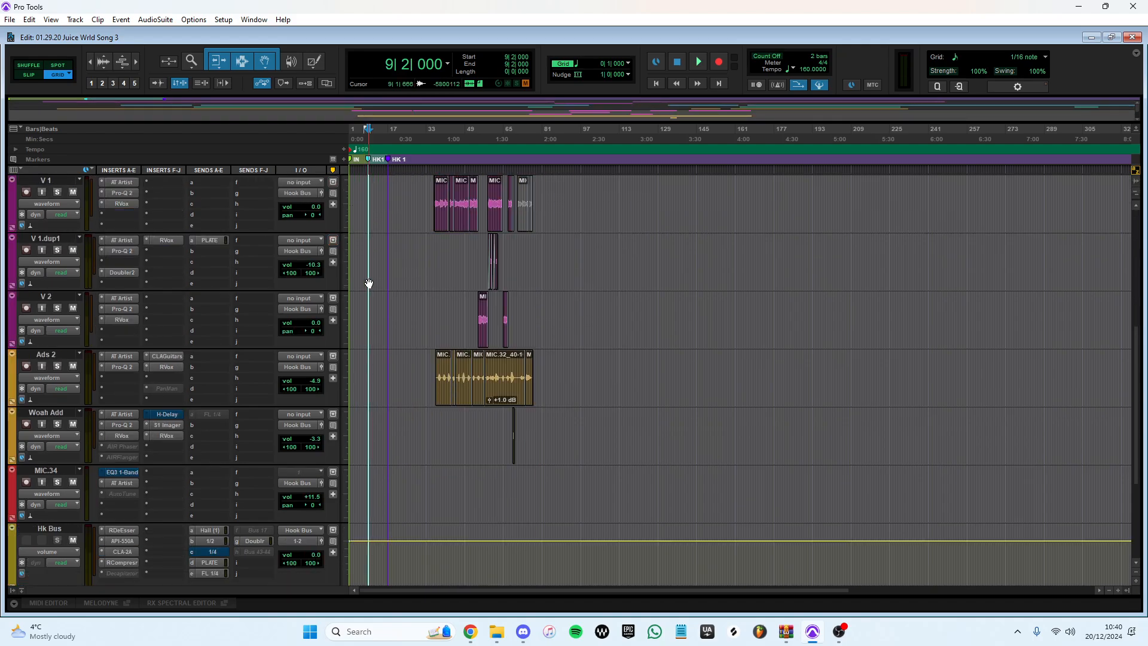
scroll(369, 284, "down", 3)
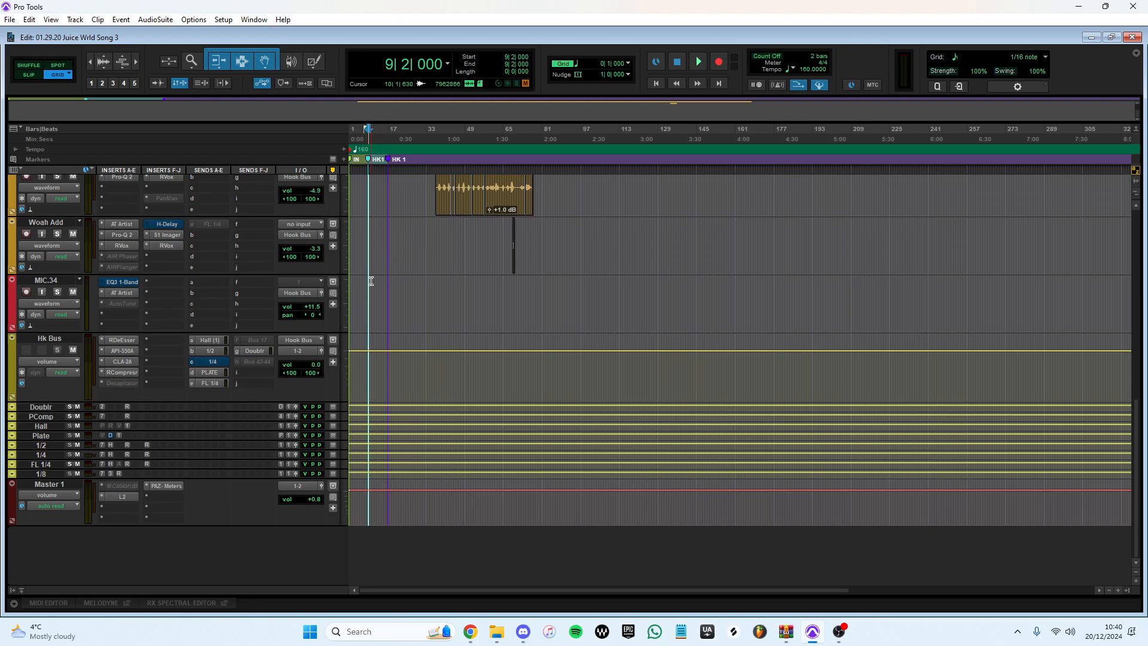
scroll(371, 282, "up", 5)
scroll(369, 329, "up", 3)
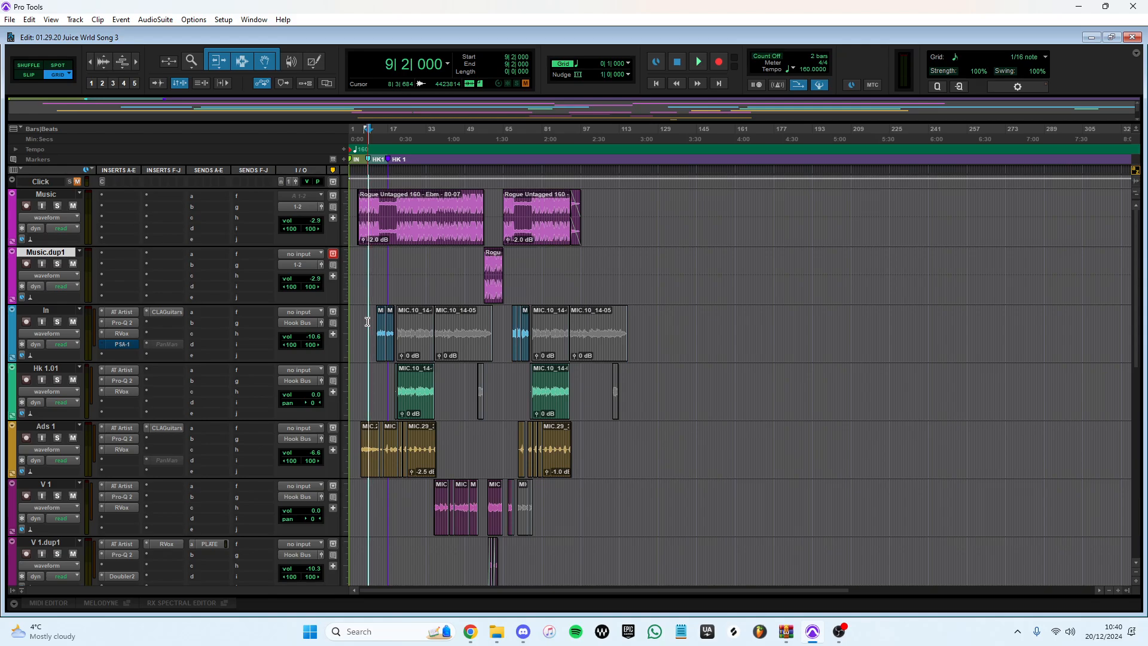
scroll(366, 326, "down", 15)
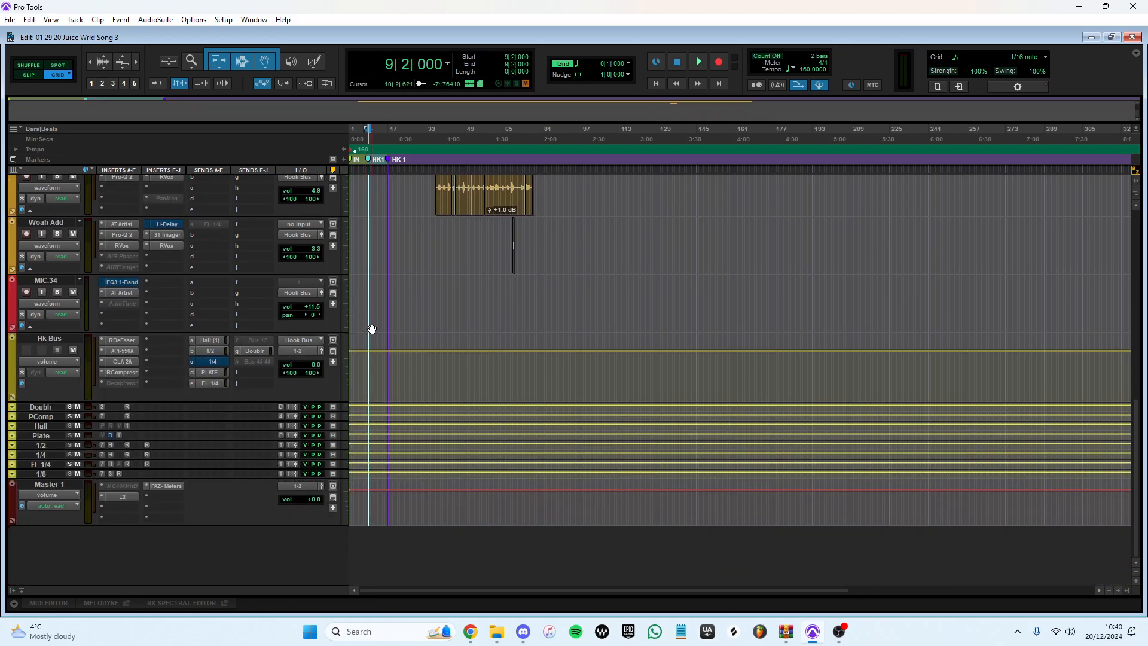
Step: Play the full mix from 8|3|000 through the start of the hook, and stop playback
left_click(366, 182)
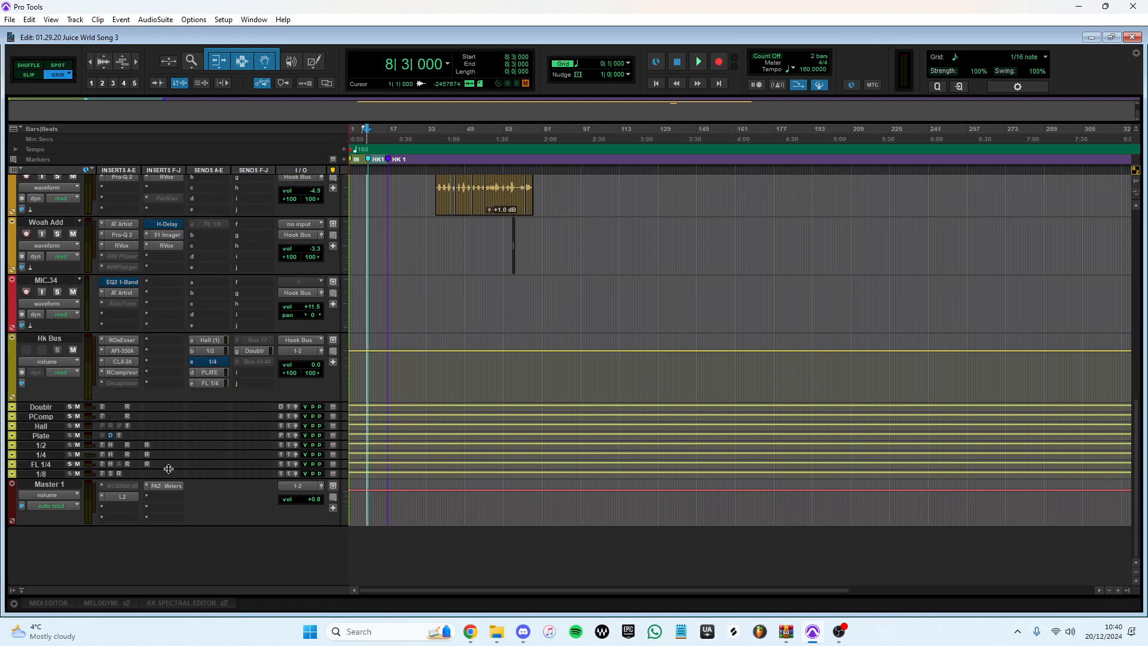
scroll(78, 281, "up", 10)
scroll(72, 289, "up", 5)
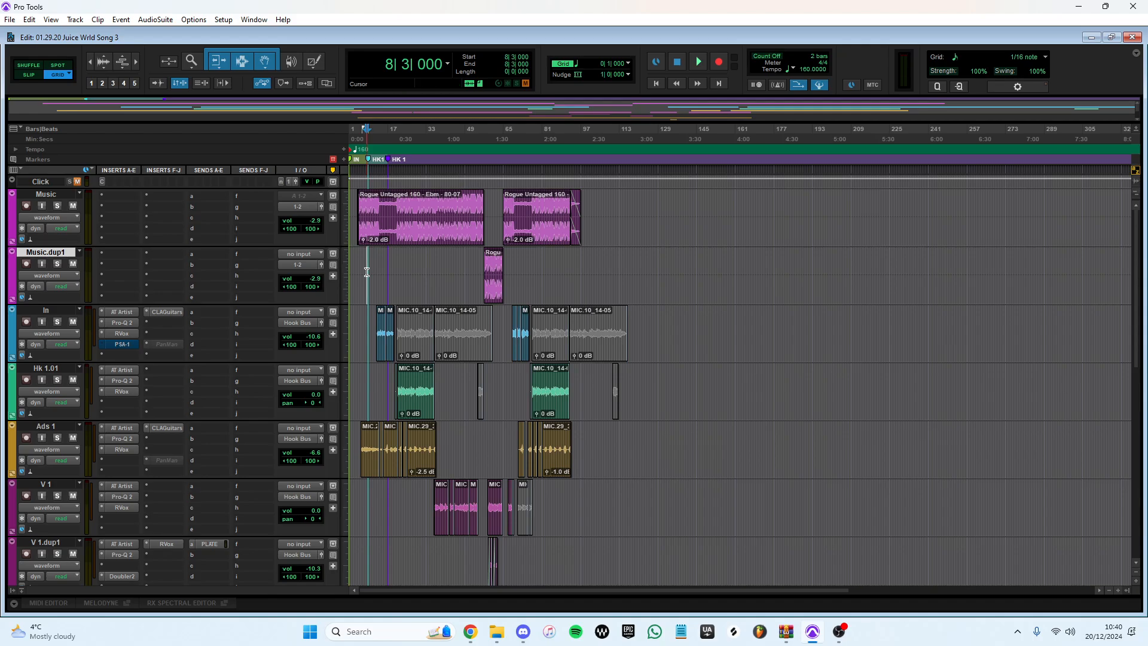
key("space")
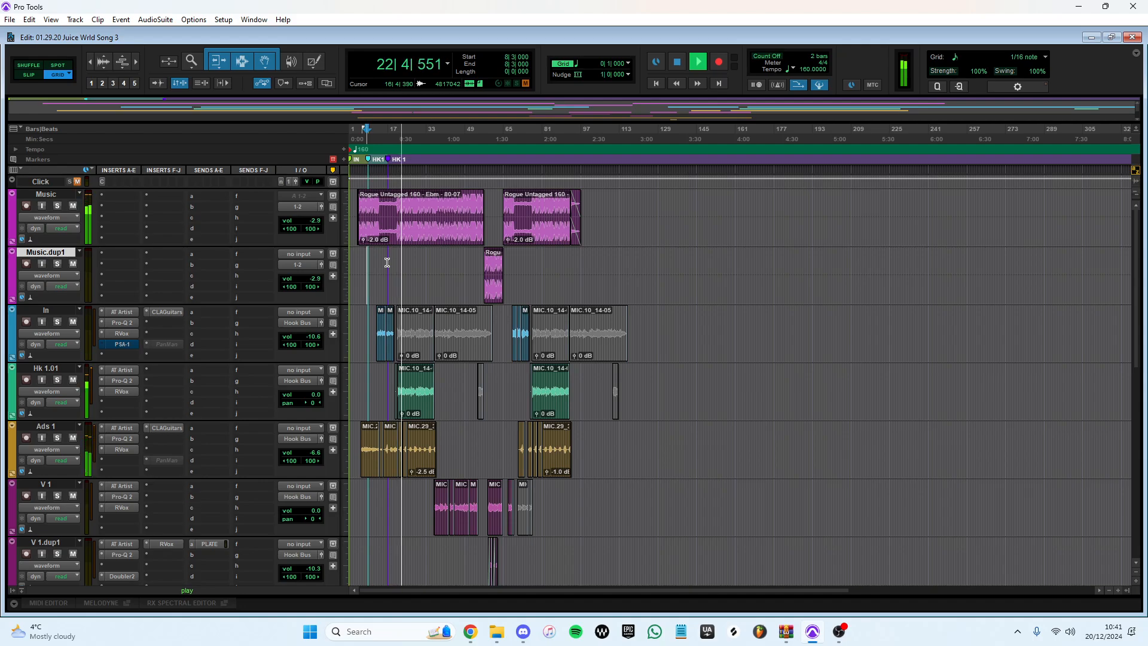
key("space")
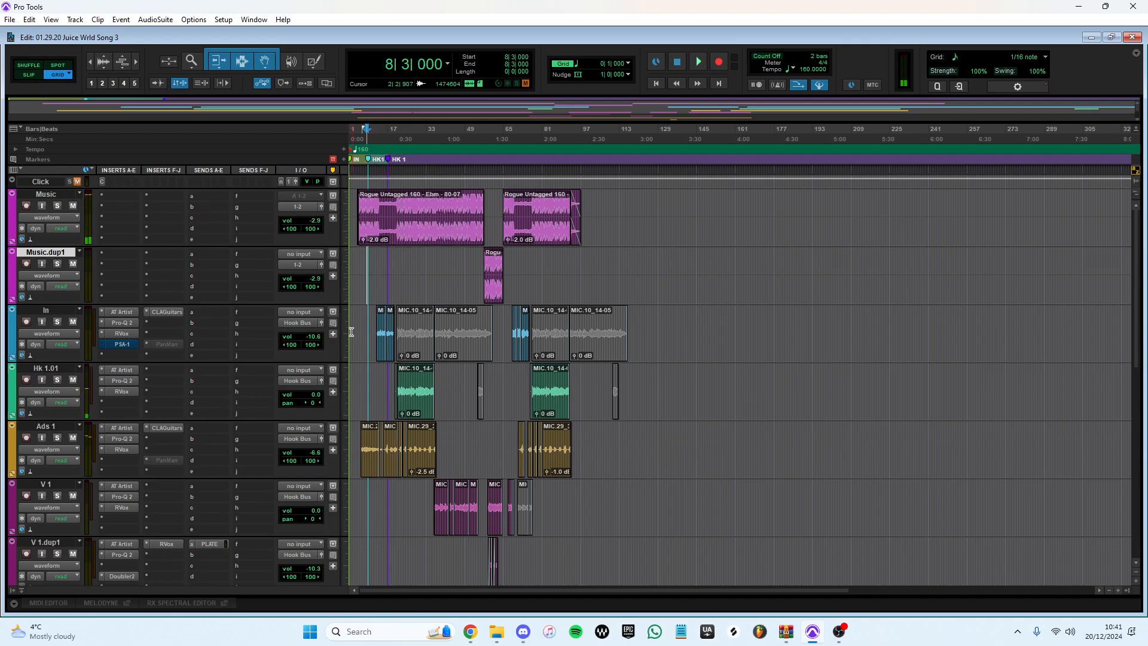
Step: Examine the inserts, sends and output routing of the vocal, ad-lib and Hk Bus tracks
scroll(385, 359, "down", 4)
scroll(384, 379, "down", 2)
scroll(403, 355, "down", 2)
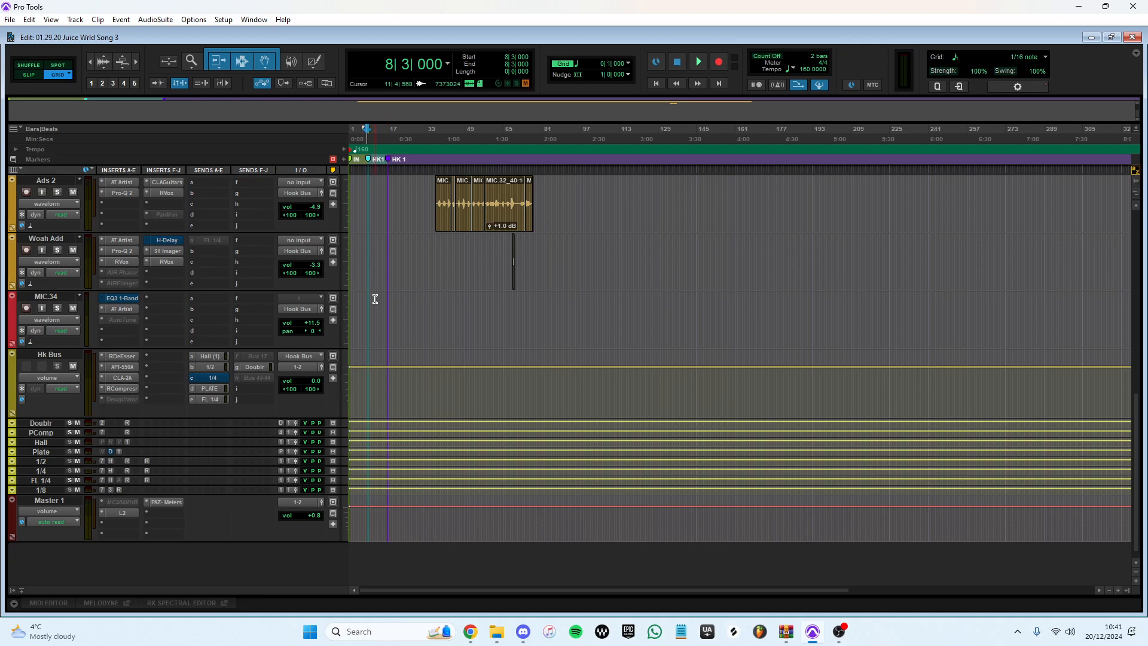
scroll(371, 297, "up", 8)
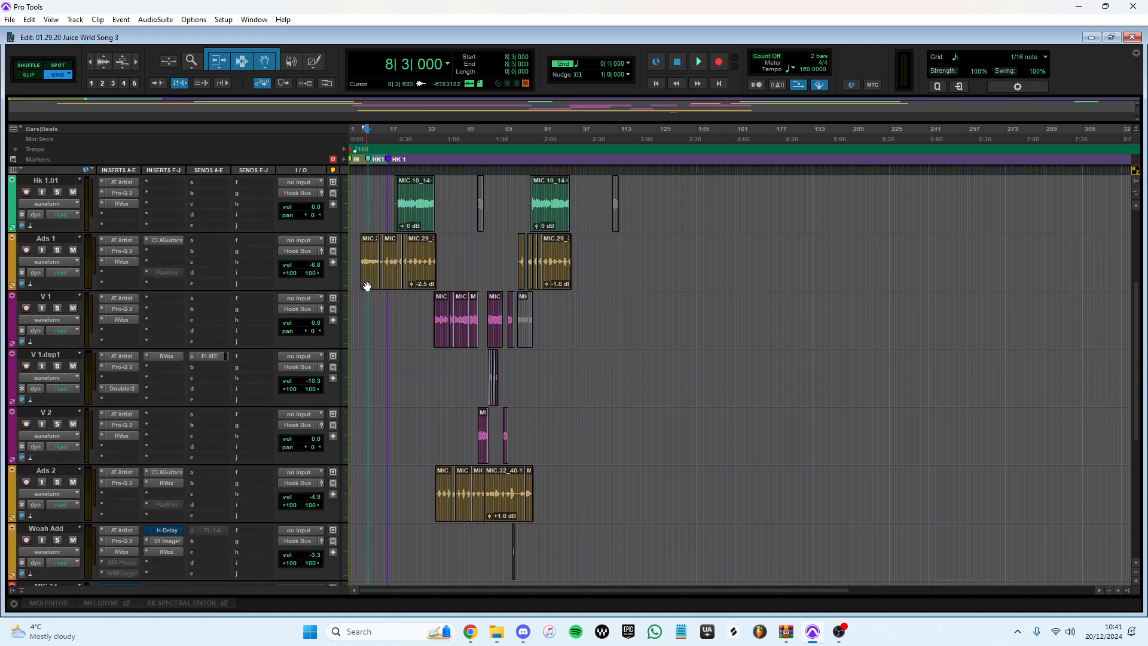
scroll(367, 294, "up", 1)
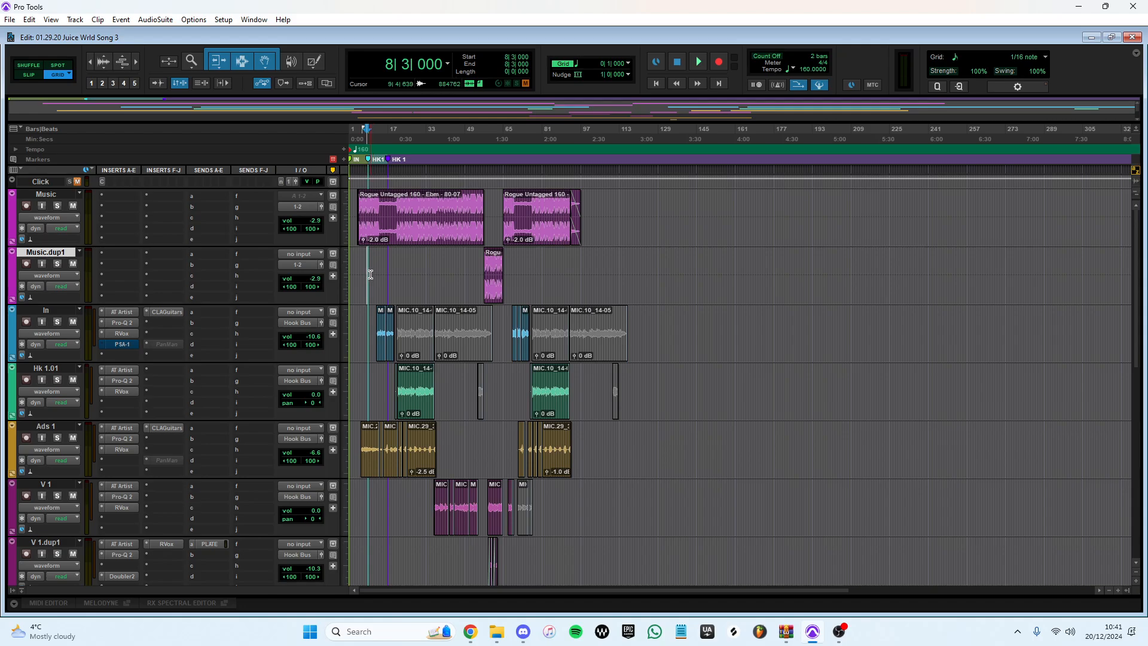
scroll(371, 274, "down", 12)
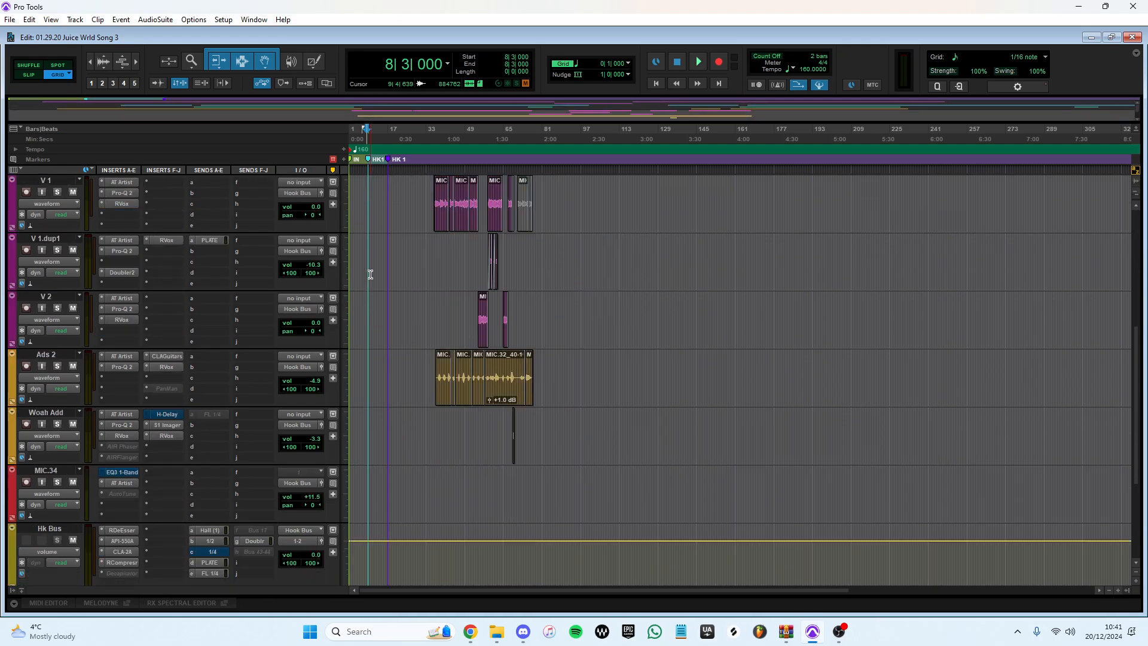
scroll(371, 274, "up", 12)
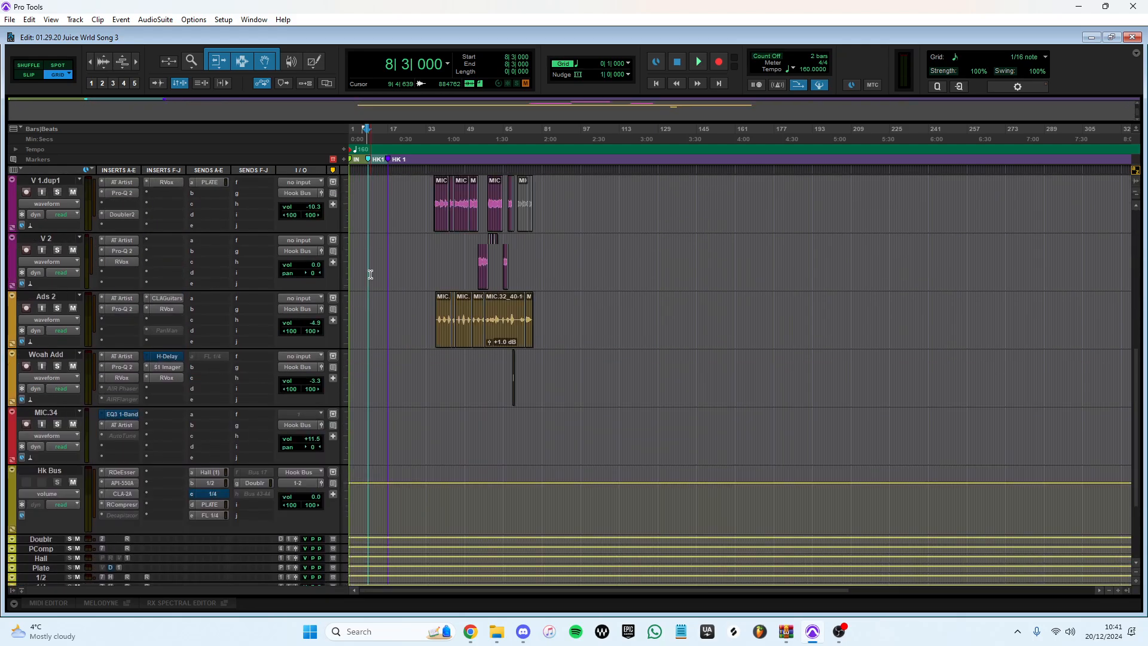
scroll(402, 309, "down", 5)
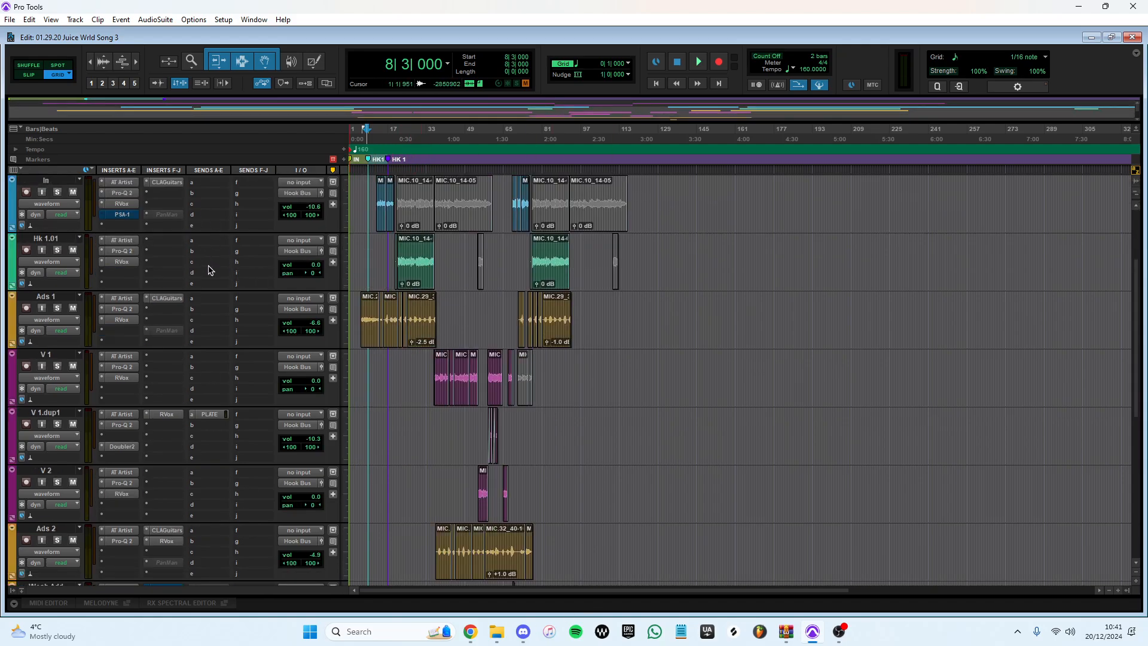
scroll(210, 266, "down", 6)
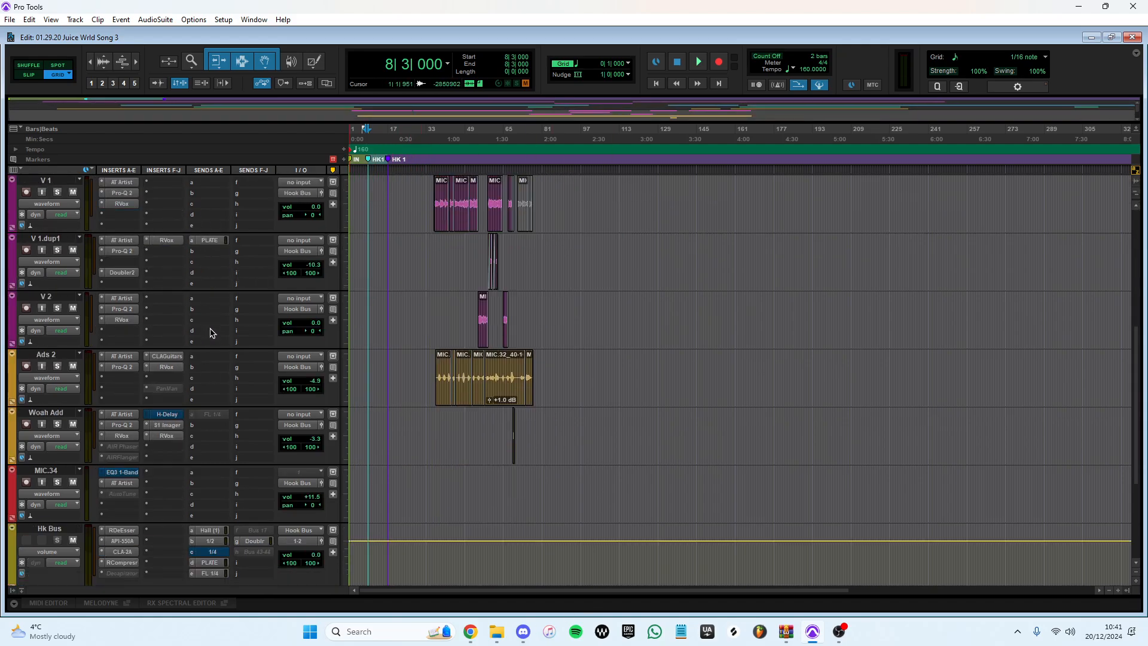
Step: Listen to the Woah Add clip in solo from 68|1|000, and take the track out of solo
left_click(68, 417)
left_click(57, 424)
left_click(511, 440)
key("space")
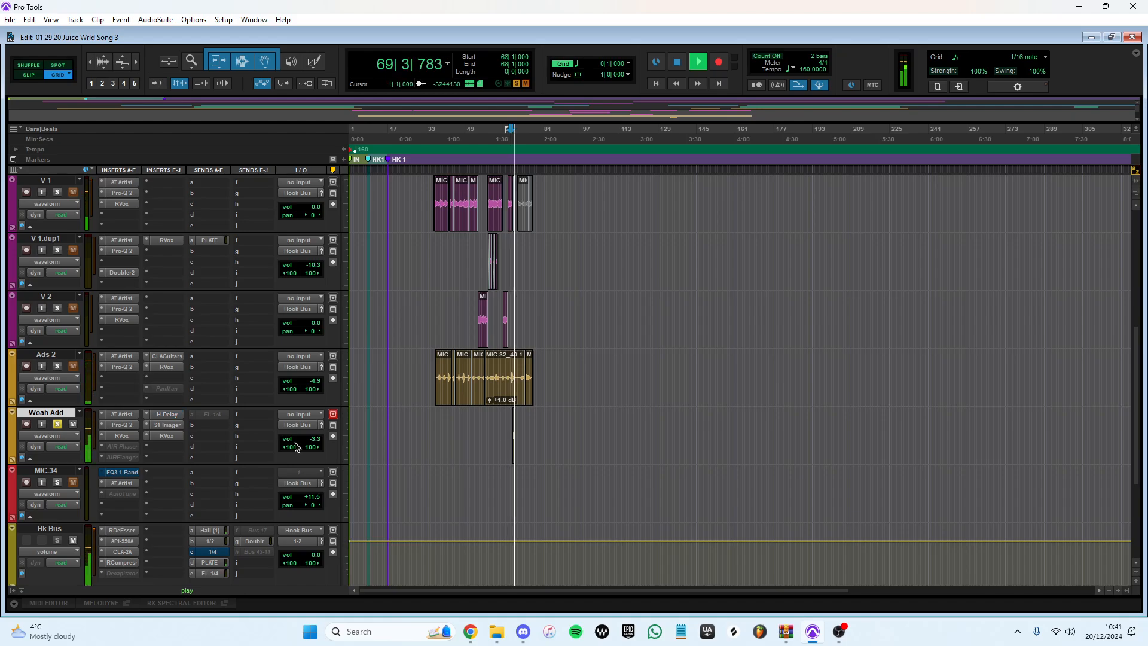
key("space")
left_click(57, 424)
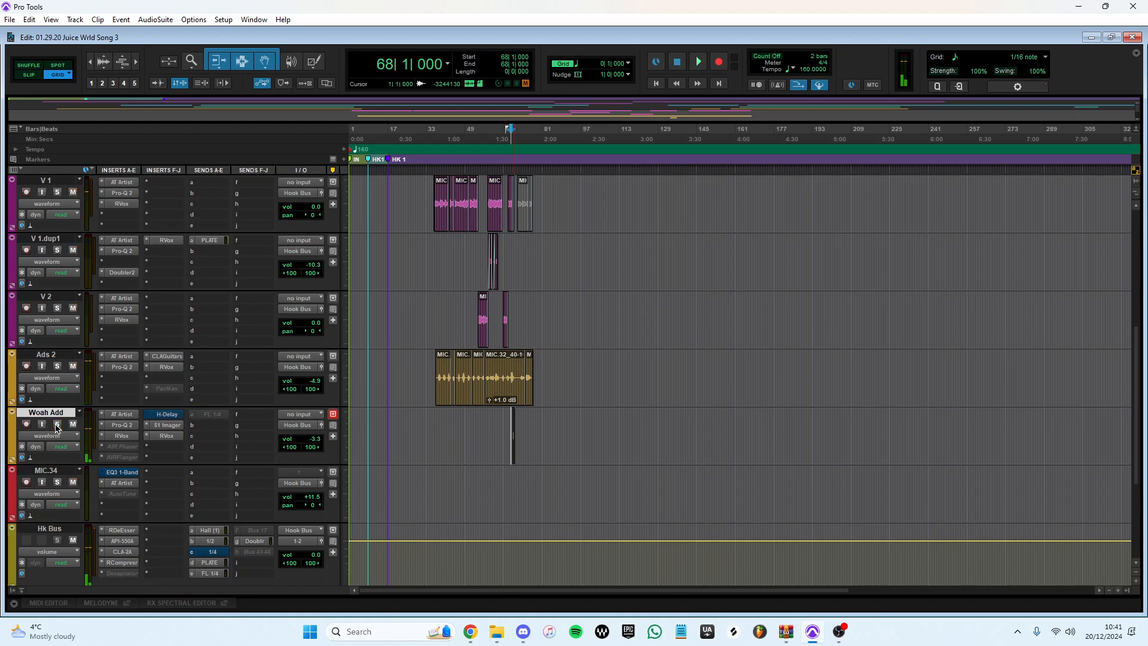
Step: Inspect the H-Delay plug-in settings on the Woah Add track and close the plug-in window
left_click(168, 415)
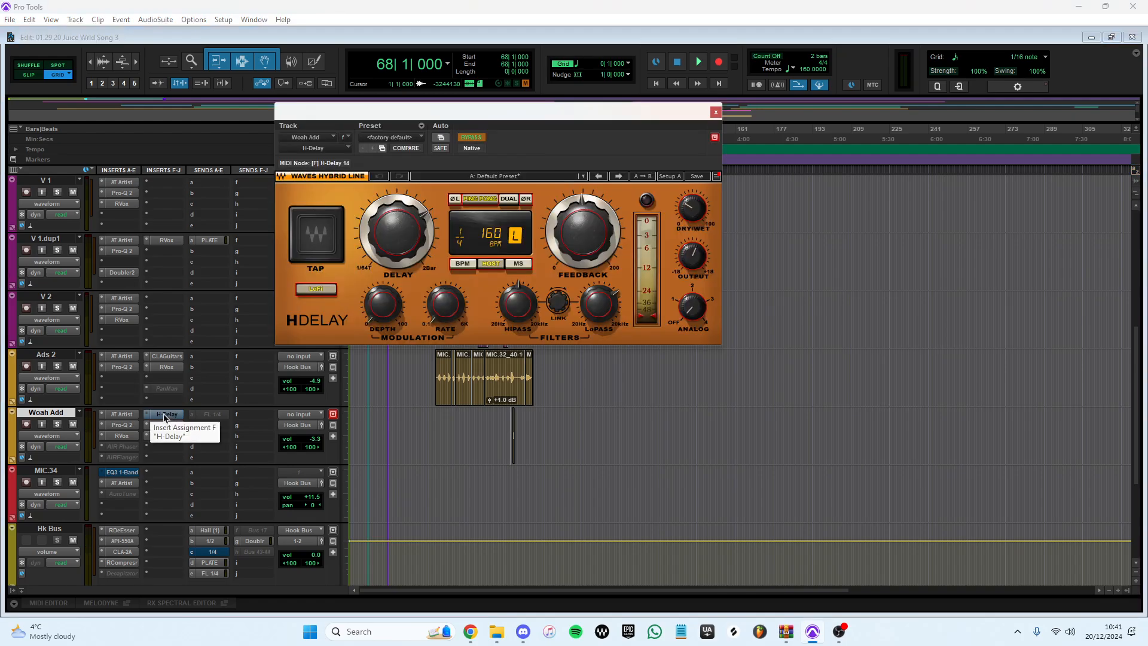
left_click_drag(560, 123, 552, 179)
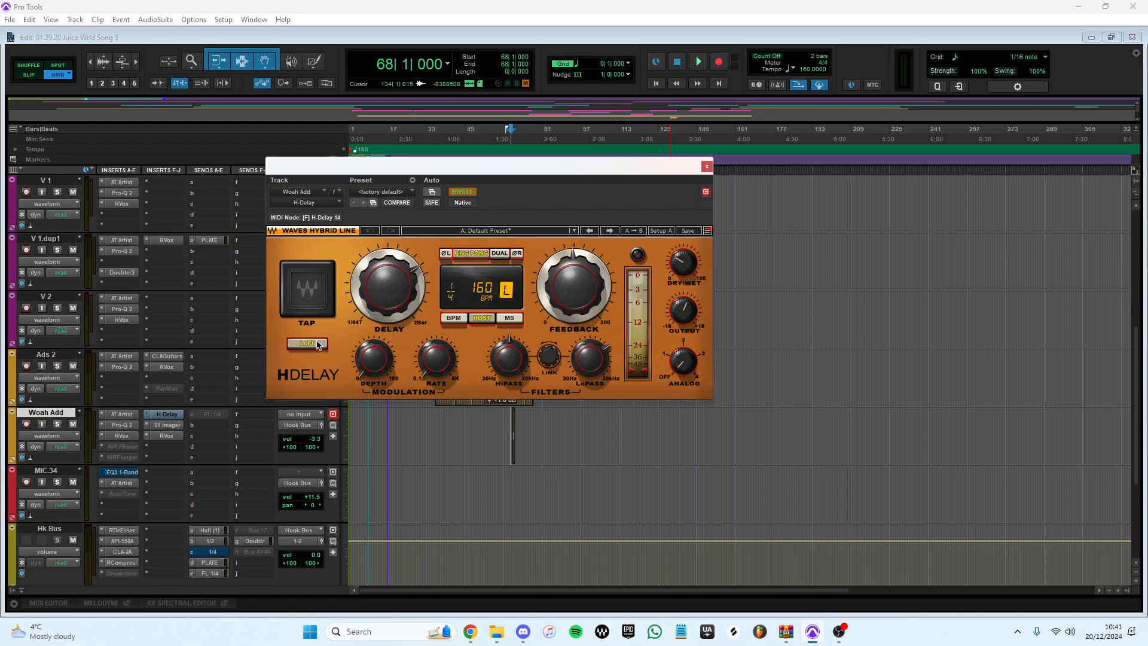
left_click(707, 166)
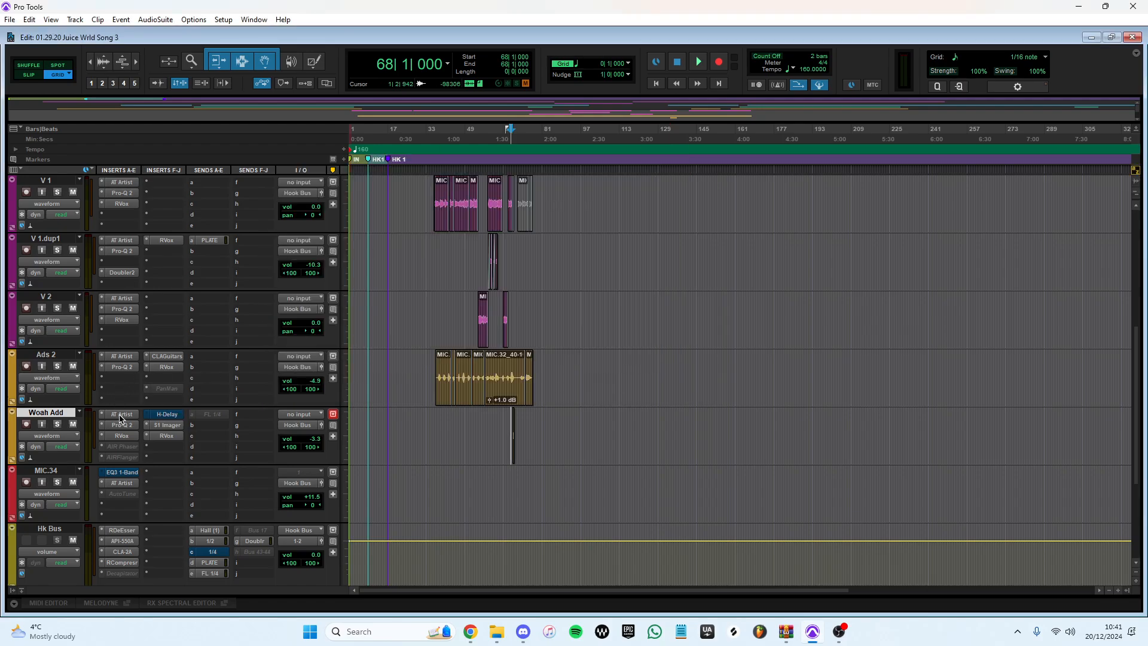
Step: Select the Music.dup1 track and the first Rogue Untagged 160 clip on the Music track, and review the tracks below
scroll(218, 371, "up", 6)
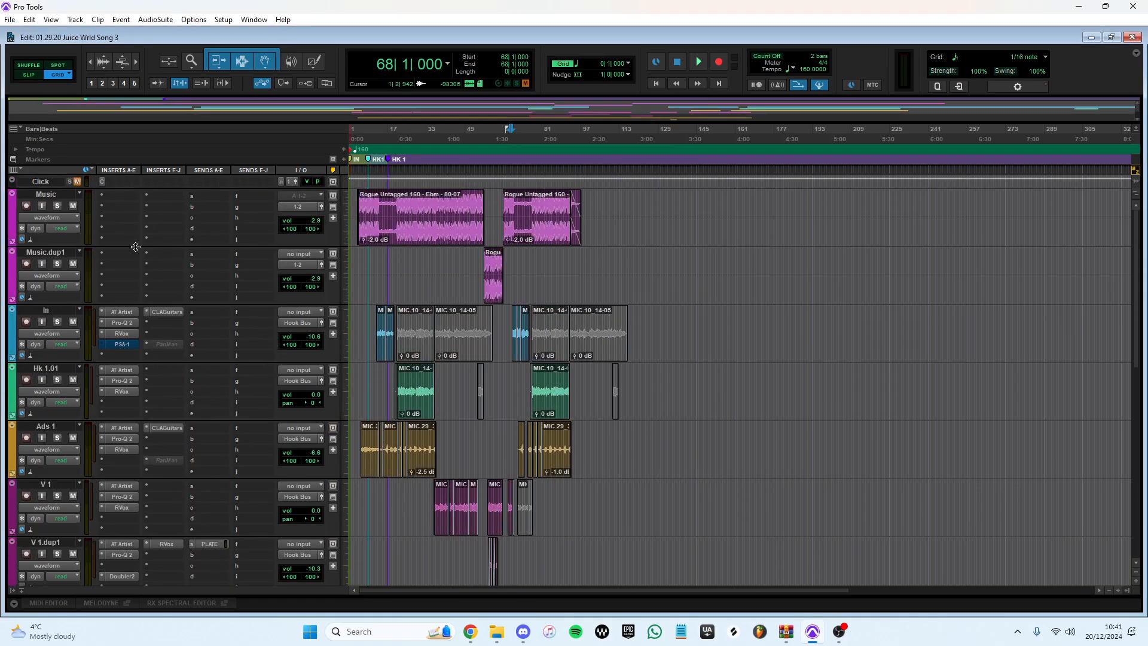
left_click(48, 195)
left_click(48, 255)
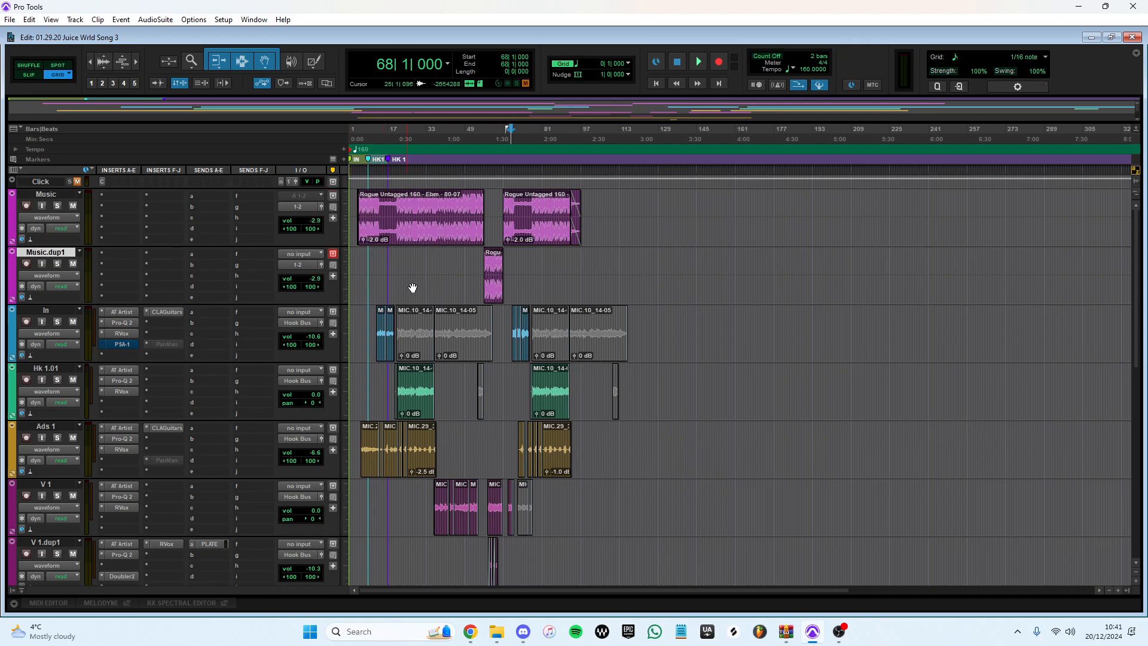
left_click(440, 230)
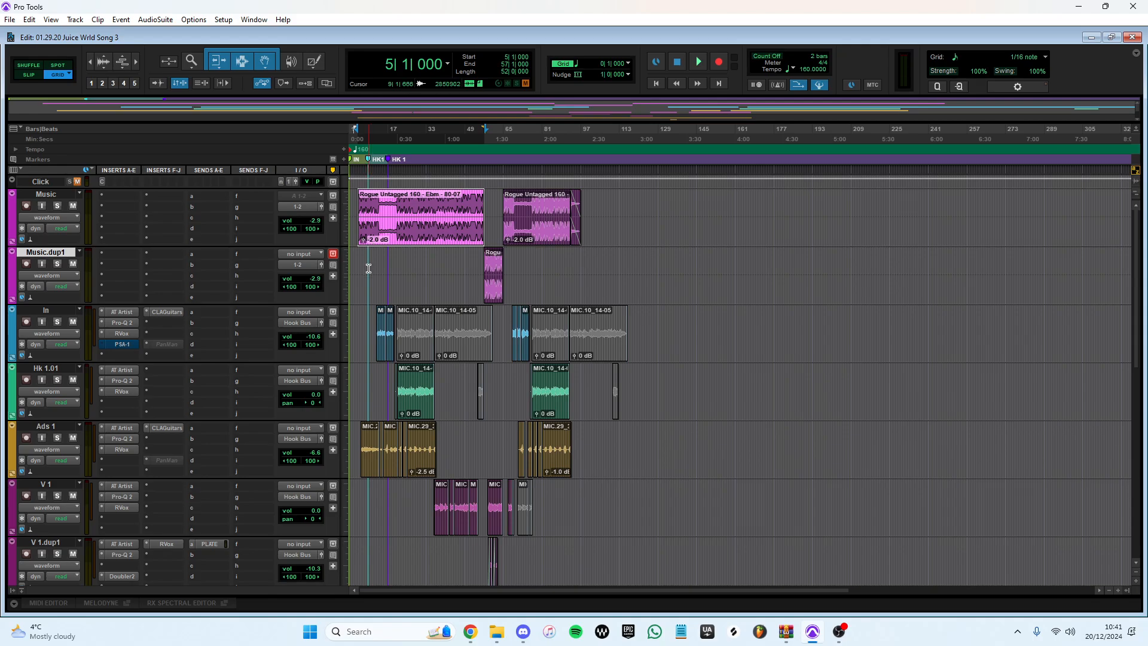
scroll(367, 263, "down", 15)
scroll(368, 268, "up", 15)
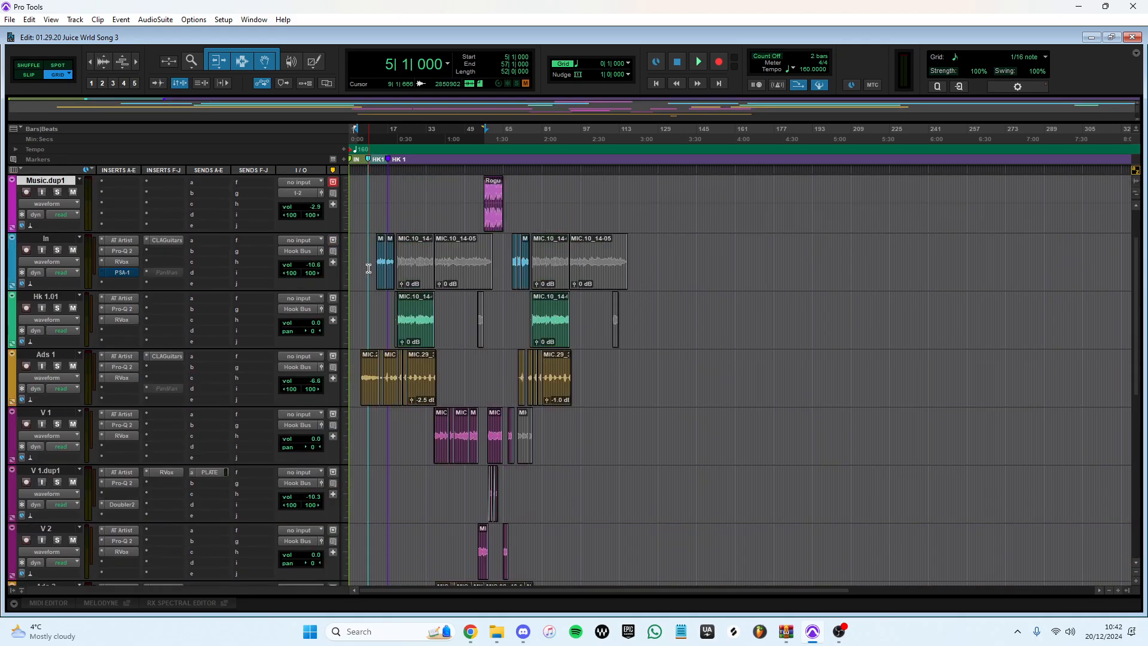
Step: Compare the mix from 21|2|000 with the L2 limiter on Master 1 bypassed and active, then stop and close the plug-in window
left_click(398, 277)
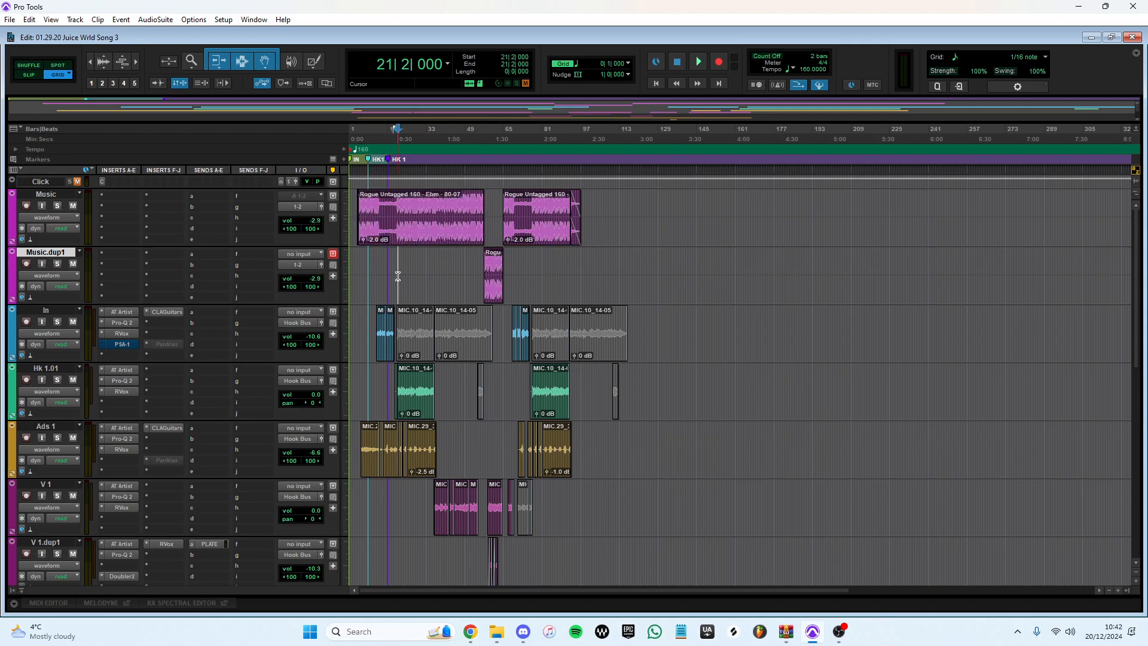
scroll(398, 276, "down", 15)
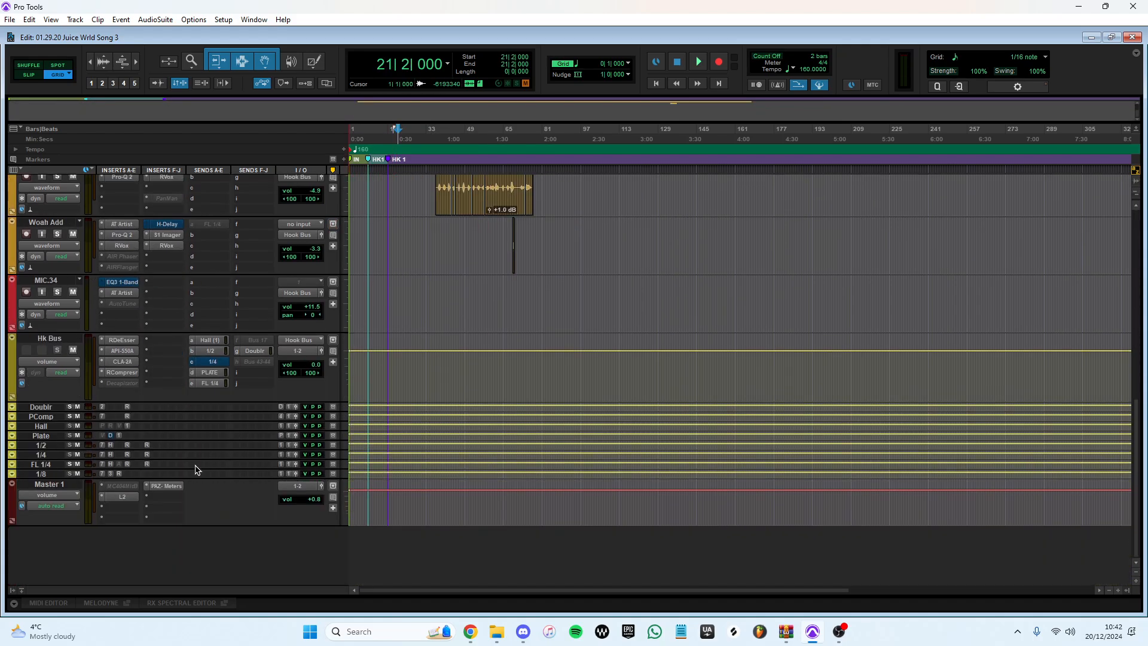
left_click(123, 497)
left_click_drag(504, 169, 636, 170)
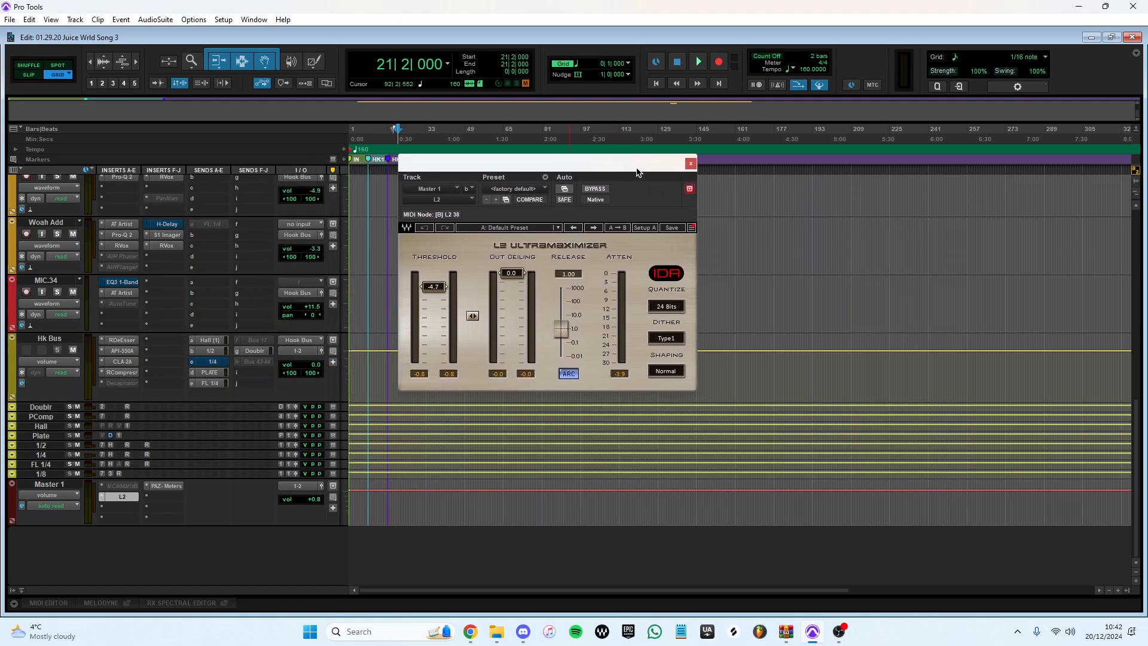
left_click(126, 497, "ctrl")
key("space")
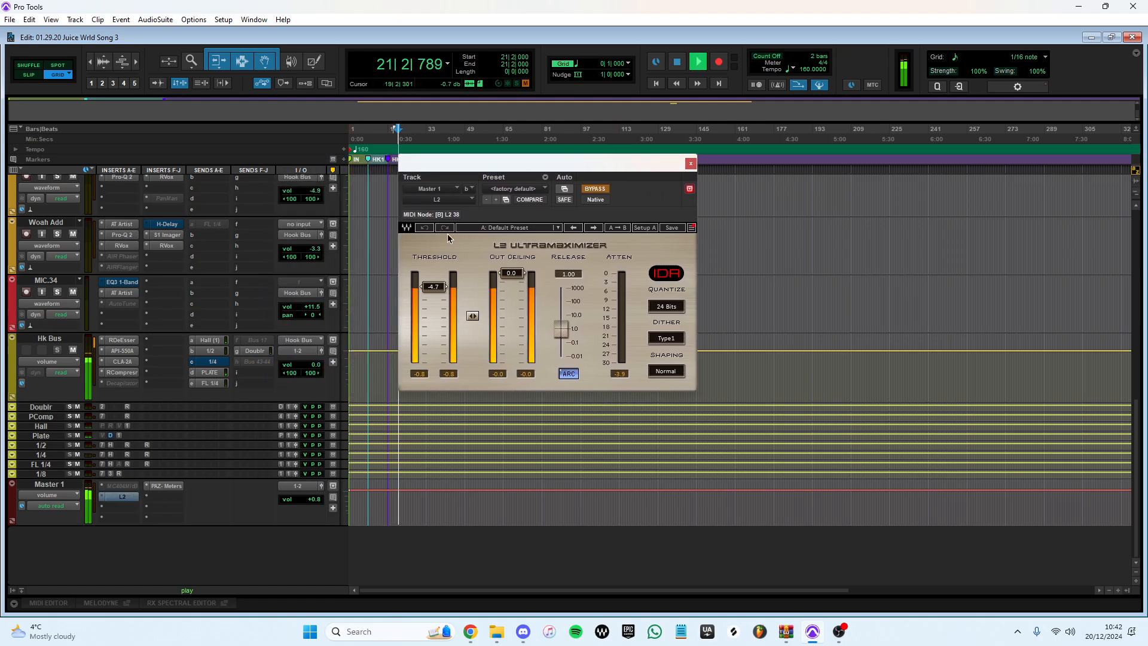
left_click_drag(554, 170, 496, 184)
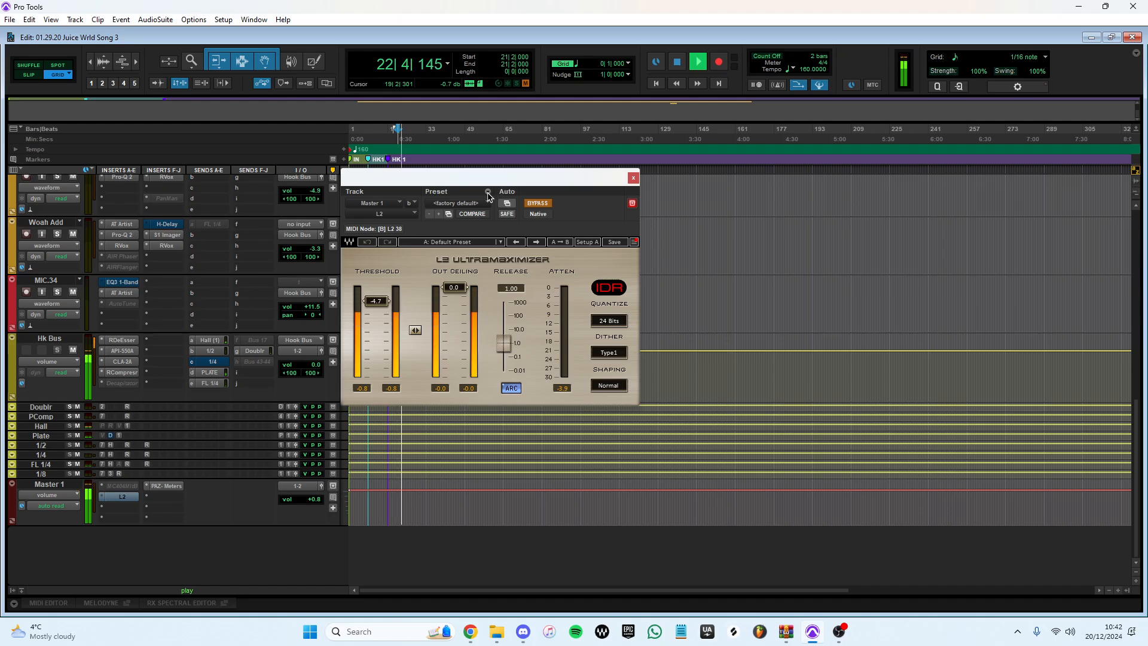
left_click(546, 204)
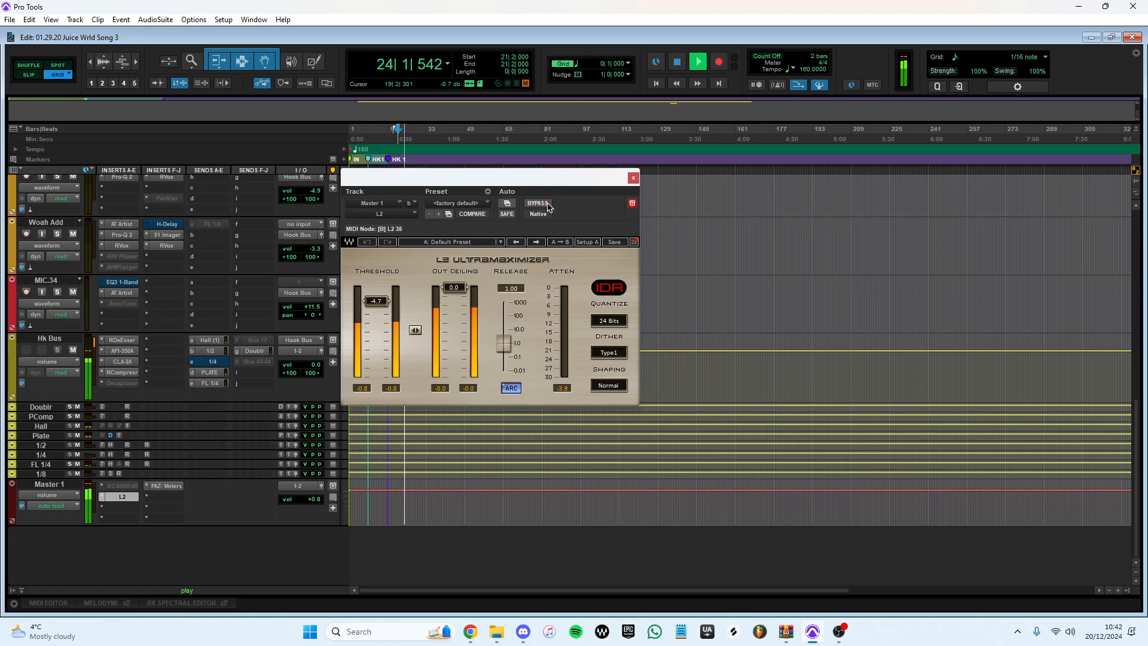
key("space")
left_click(633, 177)
scroll(406, 272, "up", 10)
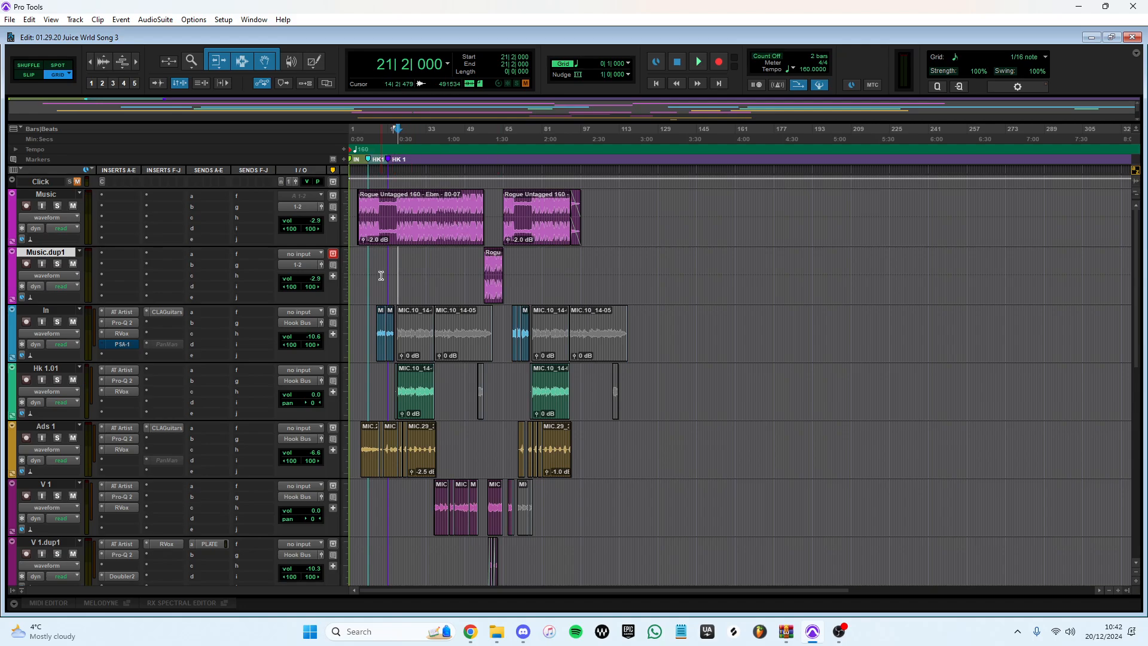
Step: Place the playback cursor at 15|4|000 on Music.dup1 and review the tracks down to Master 1
left_click(383, 276)
scroll(361, 302, "down", 3)
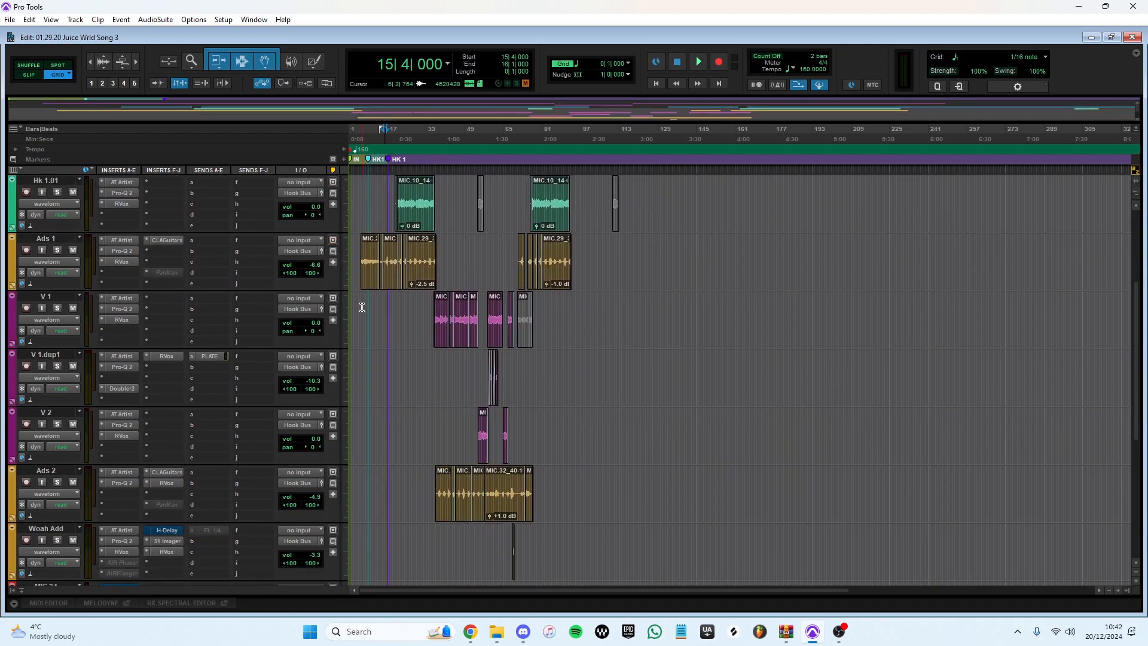
scroll(362, 306, "up", 3)
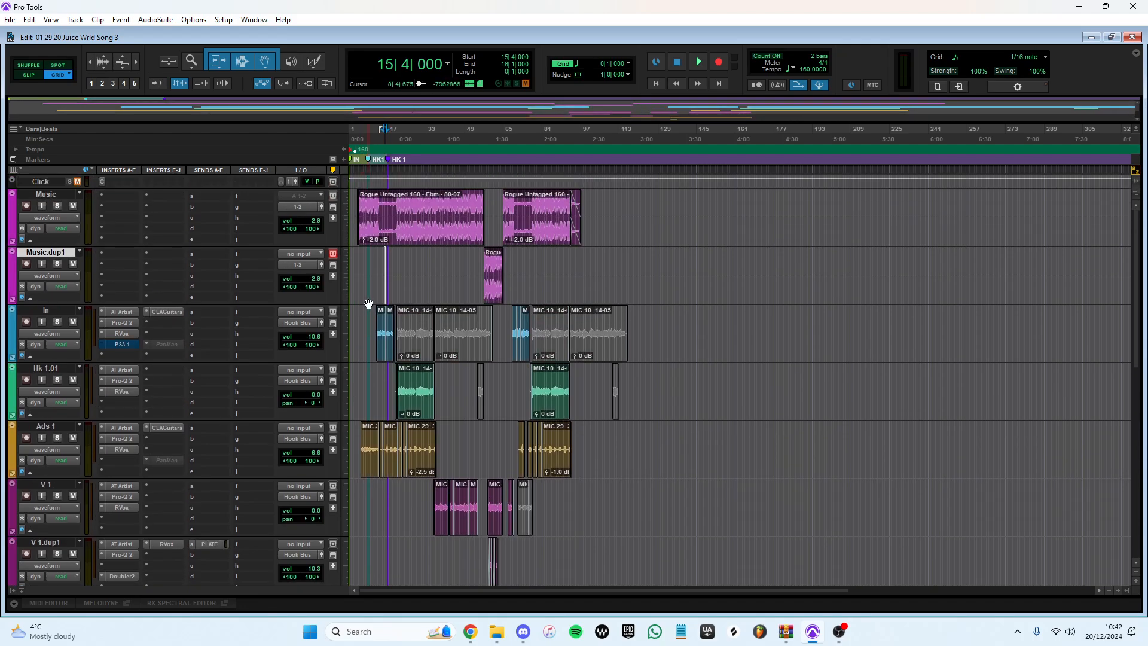
scroll(368, 303, "down", 10)
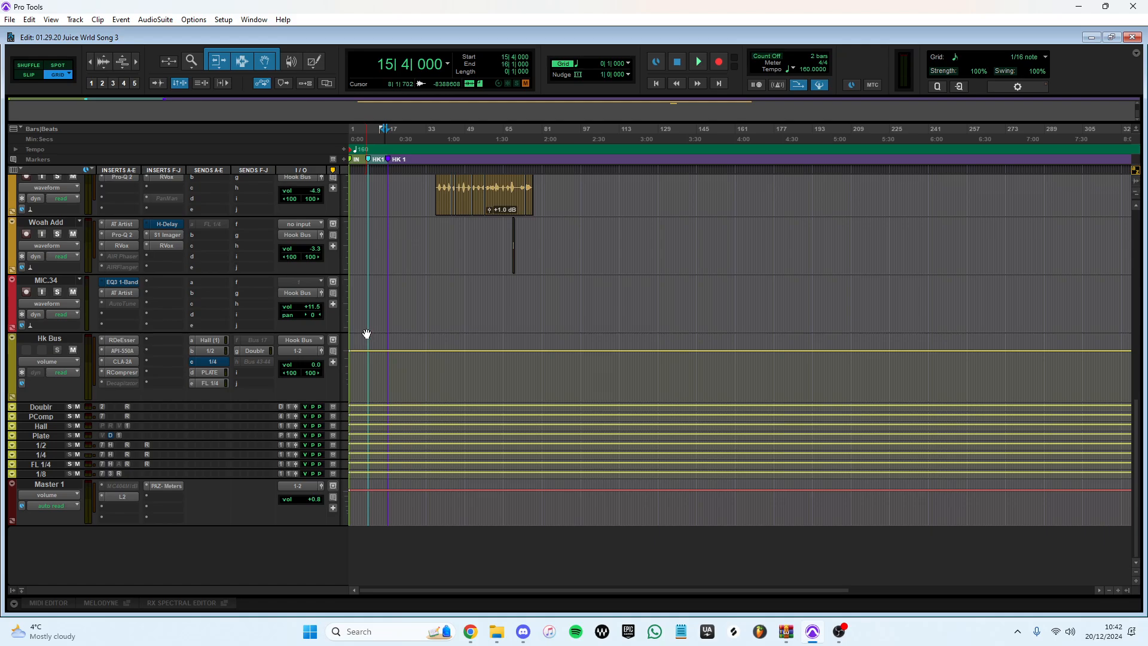
Step: Select the Hk Bus track and review the vocal tracks feeding it, from the Music track down to Master 1
scroll(371, 325, "up", 3)
scroll(48, 433, "down", 1)
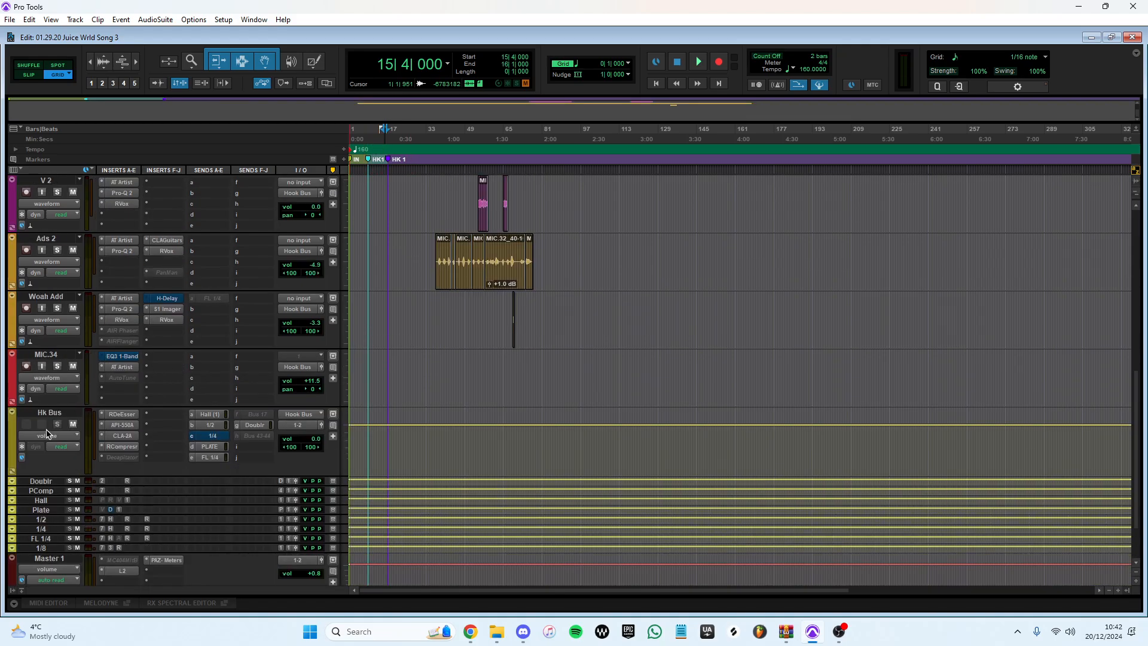
left_click(48, 415)
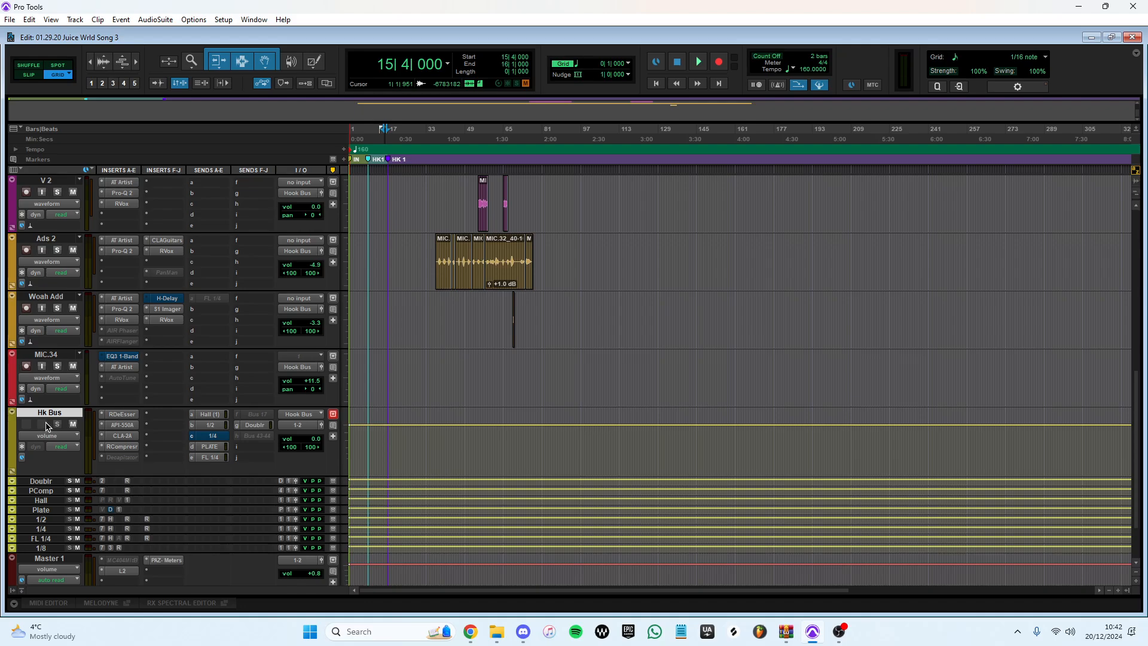
scroll(51, 422, "up", 1)
scroll(55, 311, "up", 1)
scroll(55, 308, "up", 4)
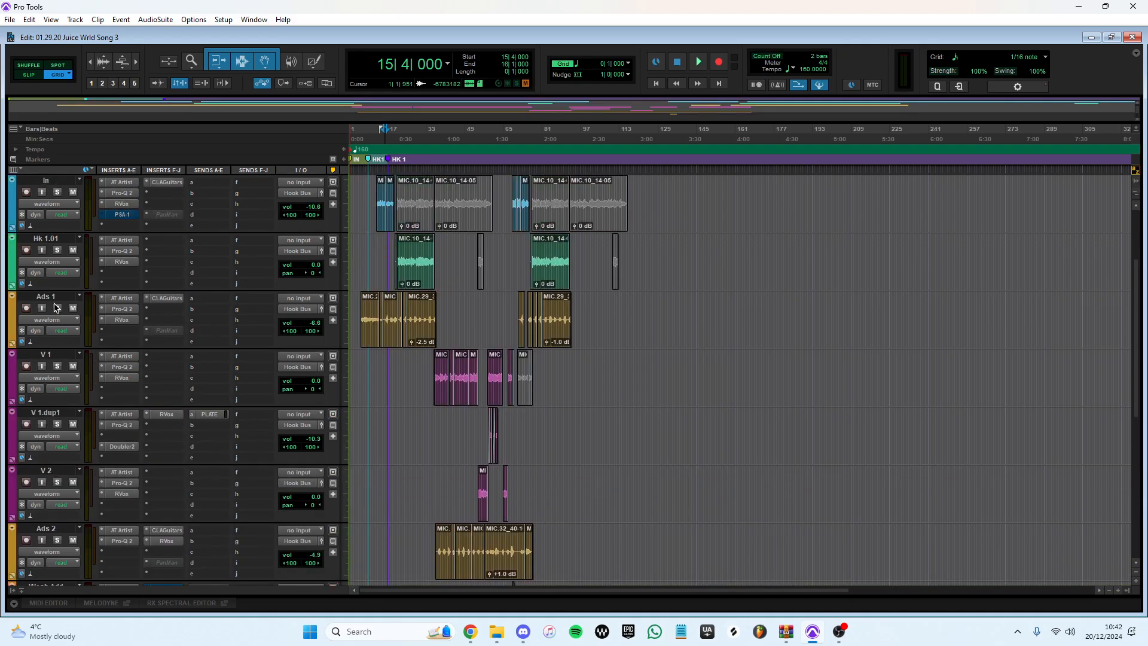
scroll(54, 305, "up", 2)
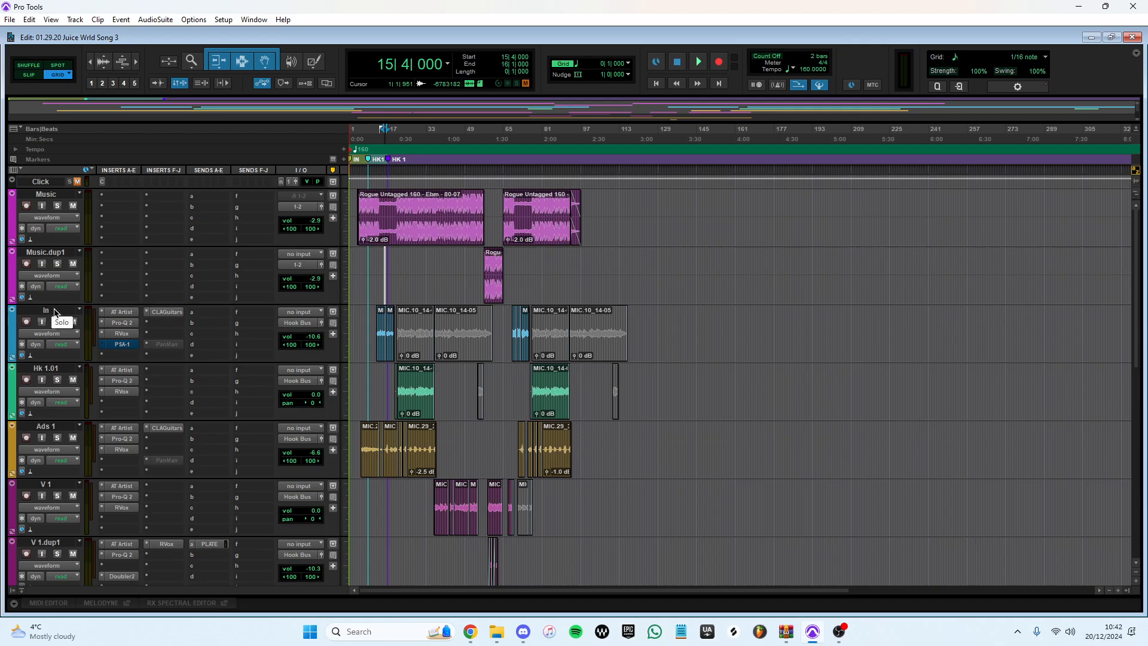
scroll(55, 311, "down", 12)
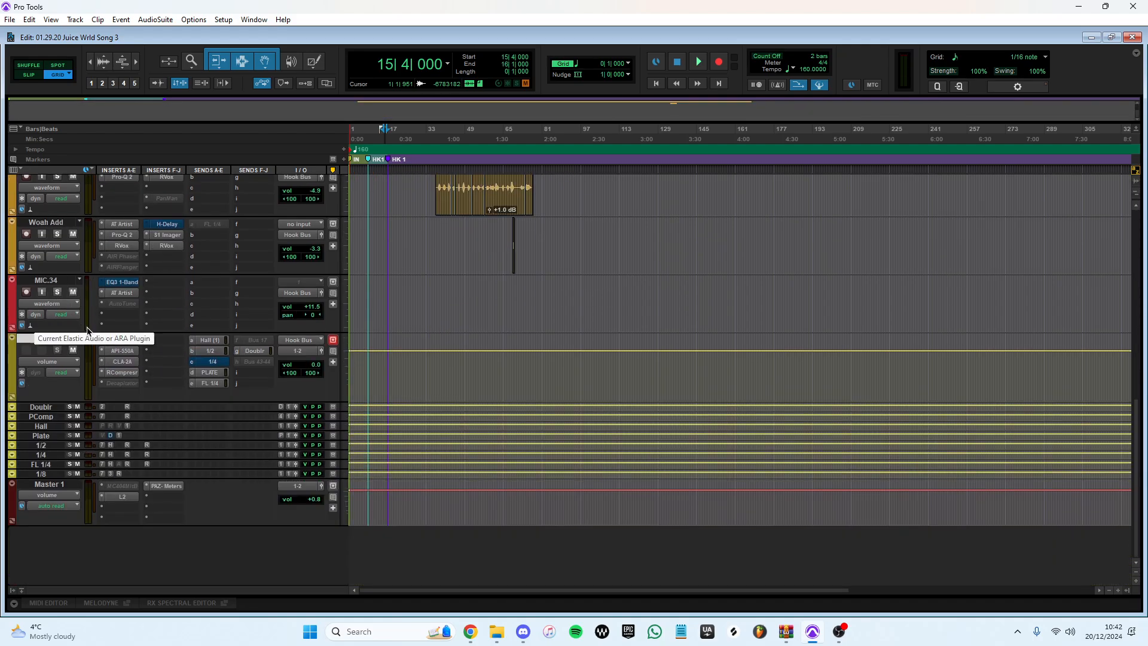
Step: Open the RDeEsser on Hk Bus, browse its artist presets, choose the factory preset Male DeEss Wide, and close the plug-in window
left_click(121, 340)
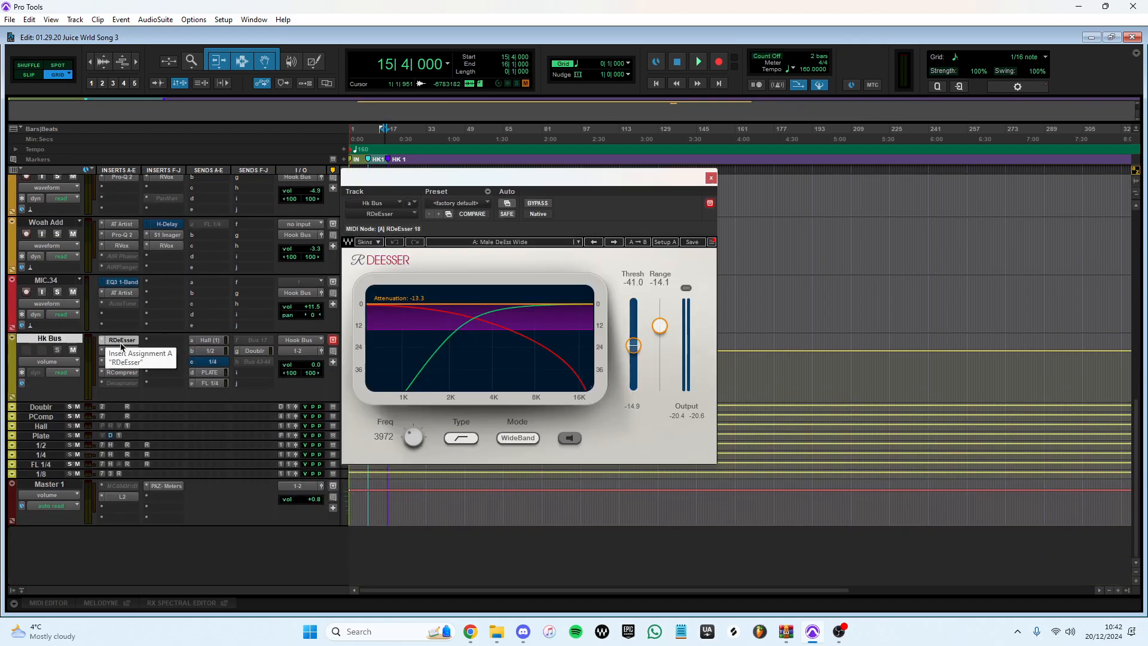
left_click(472, 242)
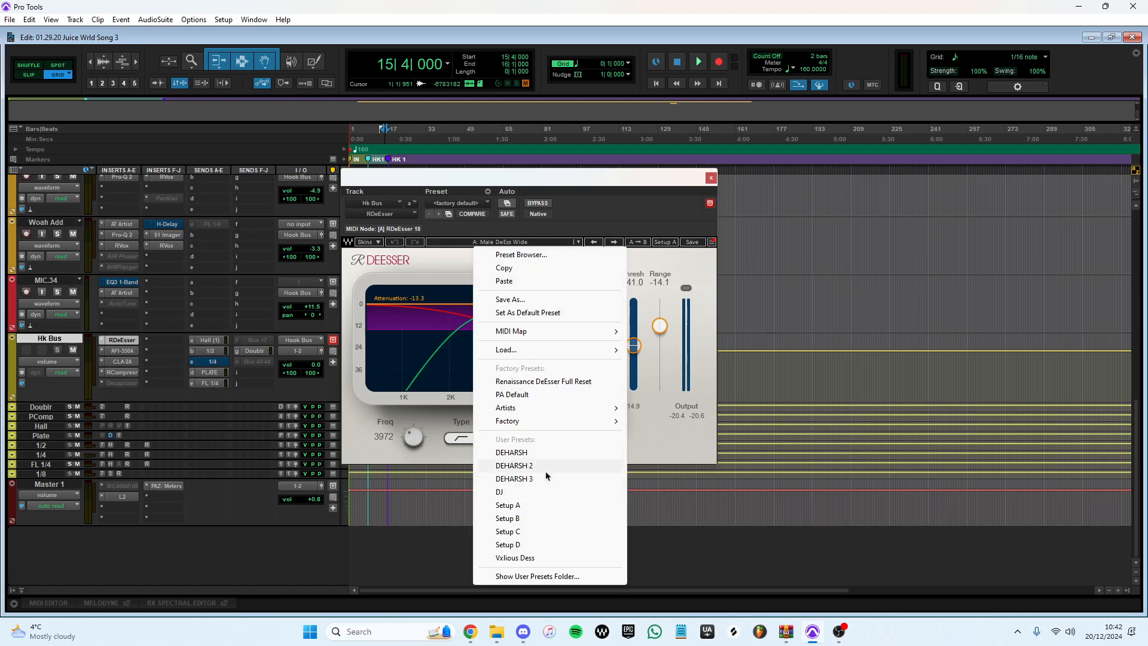
mouse_move(544, 408)
mouse_move(679, 421)
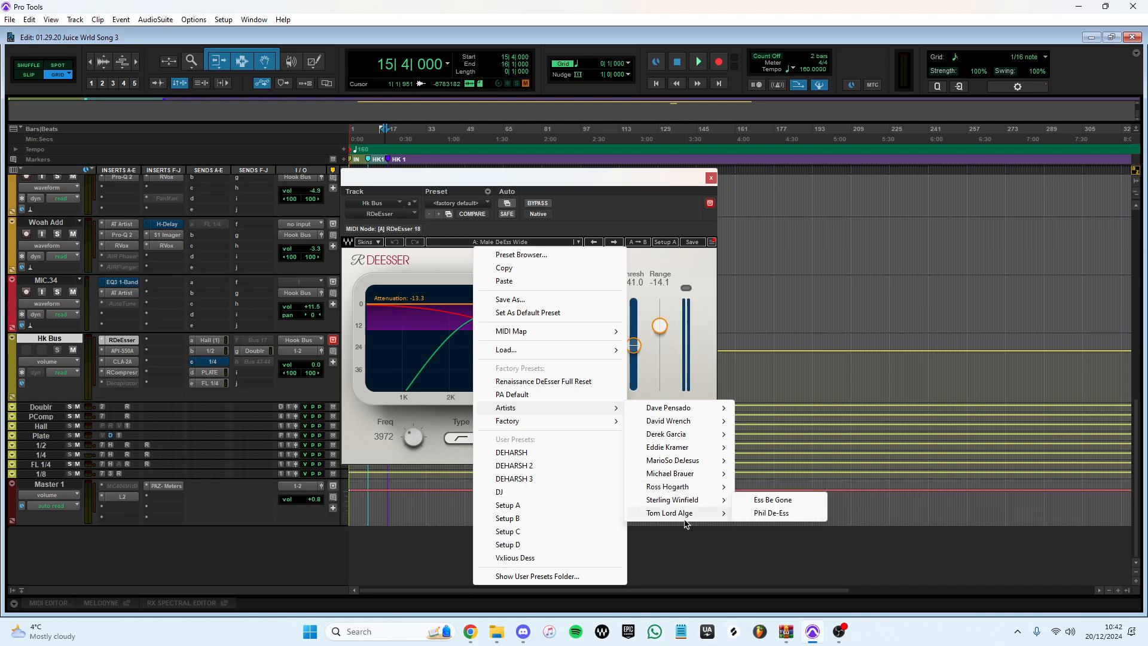
mouse_move(684, 519)
mouse_move(610, 421)
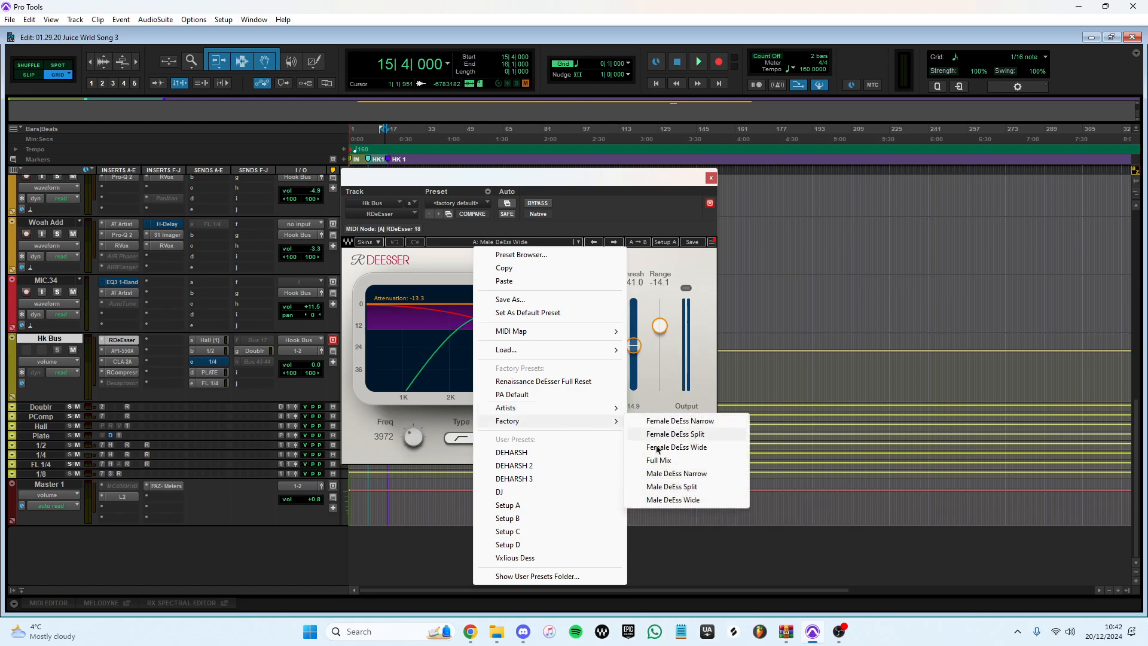
left_click(706, 500)
left_click_drag(519, 183, 518, 161)
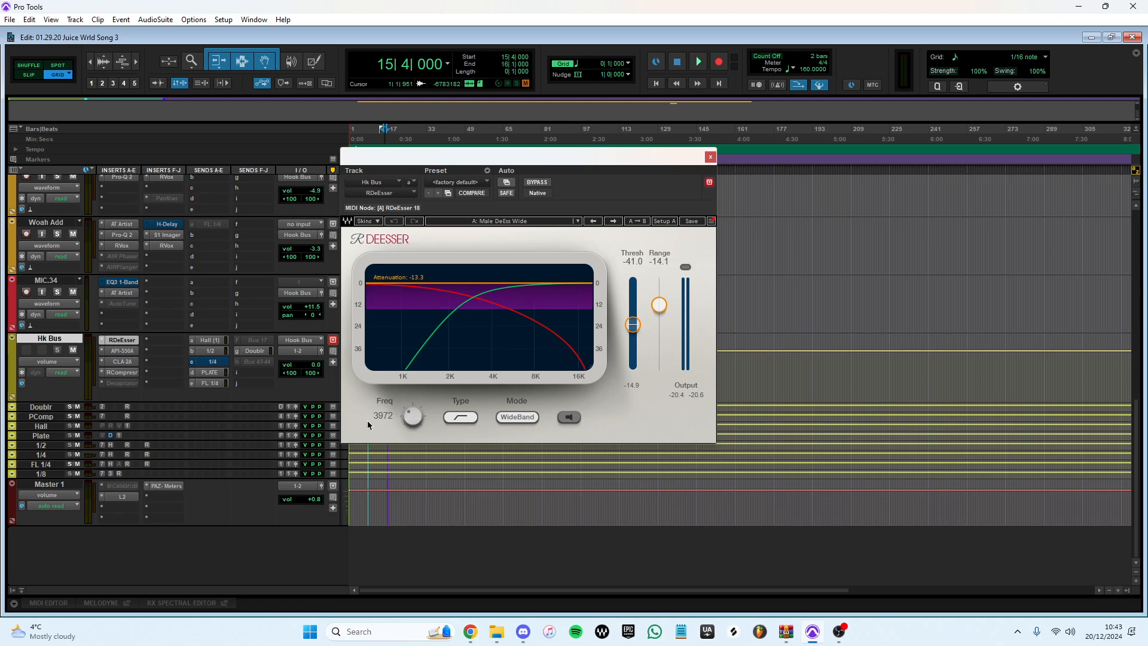
left_click(711, 157)
Step: Inspect the API-550A equalizer settings on Hk Bus and close the plug-in window
left_click(122, 351)
left_click_drag(487, 164, 544, 128)
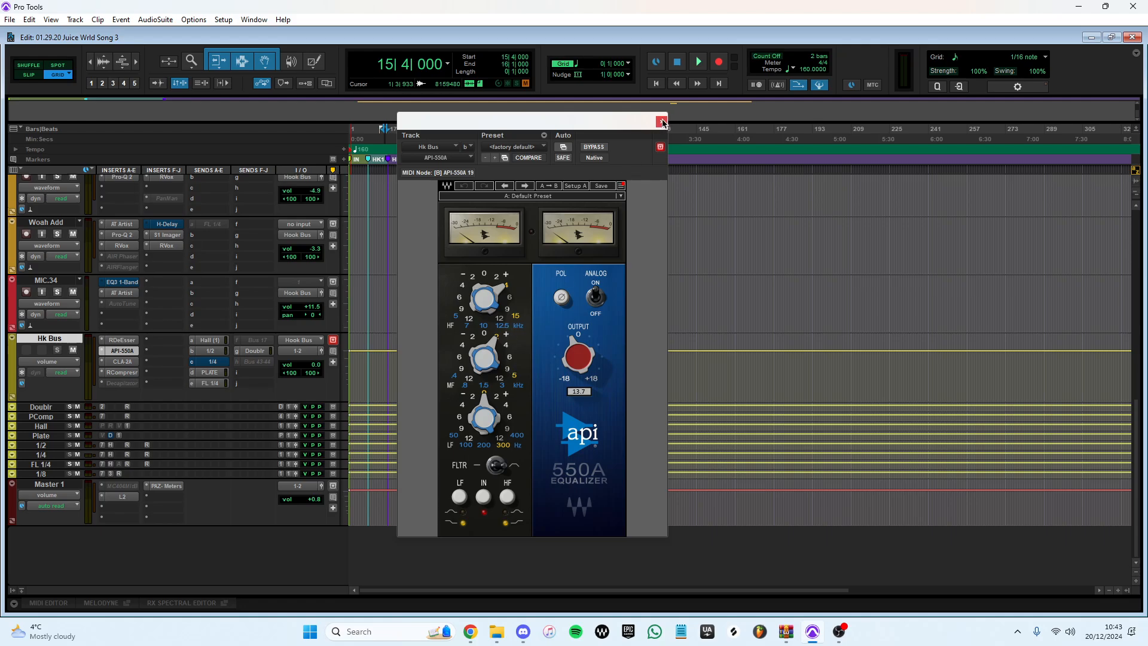
left_click(661, 122)
Step: Select the range from 22|4|000 to 35|1|000 over the MIC.10_14-06 clip on the Hk 1.01 track
scroll(334, 273, "up", 5)
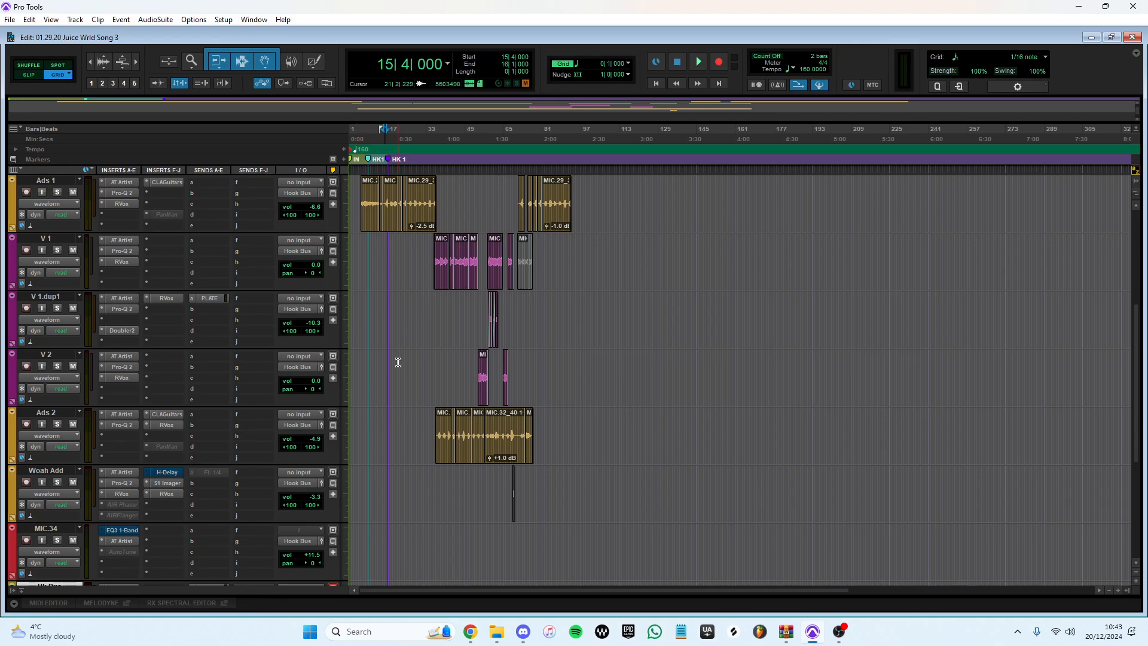
scroll(431, 362, "up", 3)
scroll(500, 235, "up", 1)
scroll(505, 295, "up", 4)
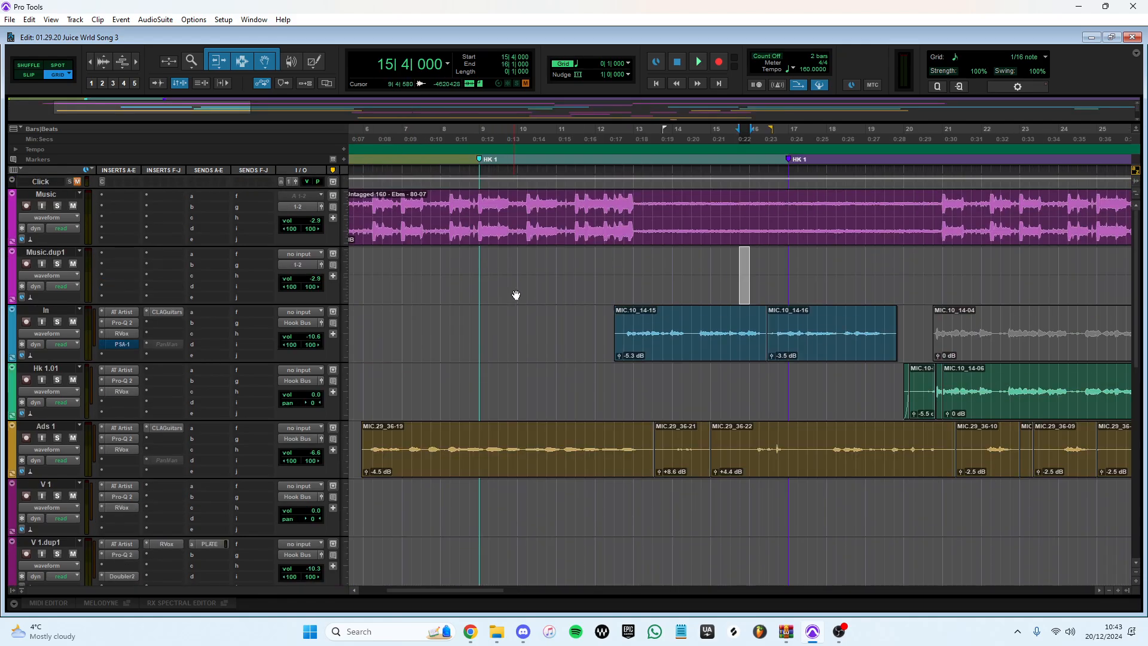
scroll(521, 431, "right", 10)
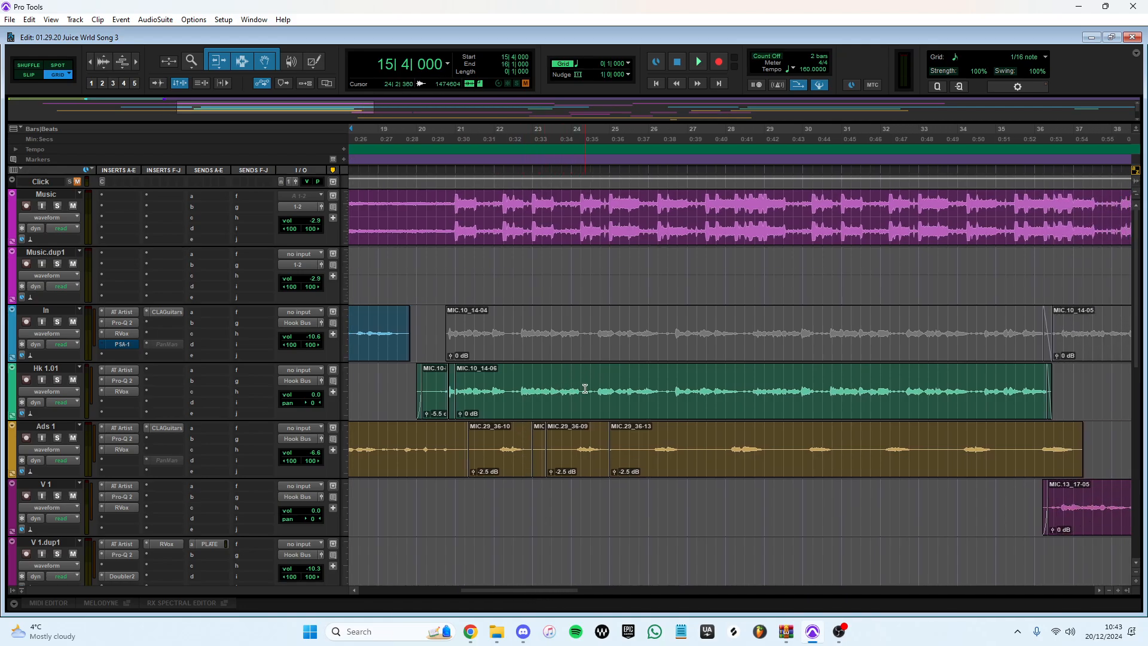
left_click_drag(525, 391, 993, 391)
left_click(1075, 402)
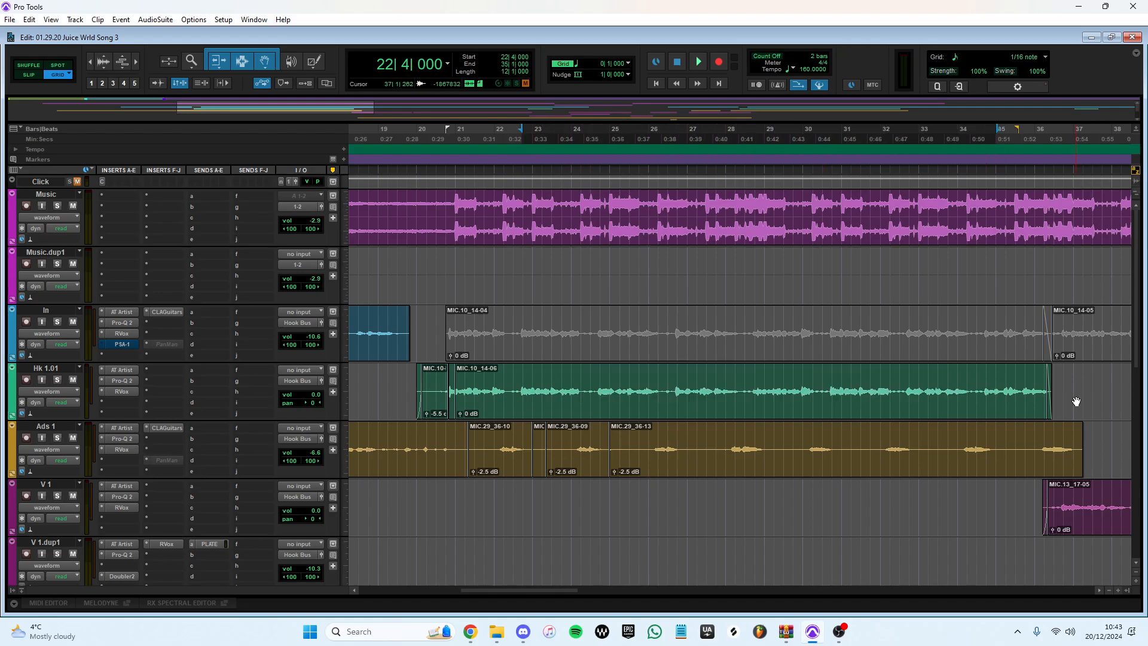
Step: Solo Hk 1.01 and play it from 22|4|000 with its own inserts and the Hk Bus inserts bypassed, then stop
scroll(590, 422, "down", 7)
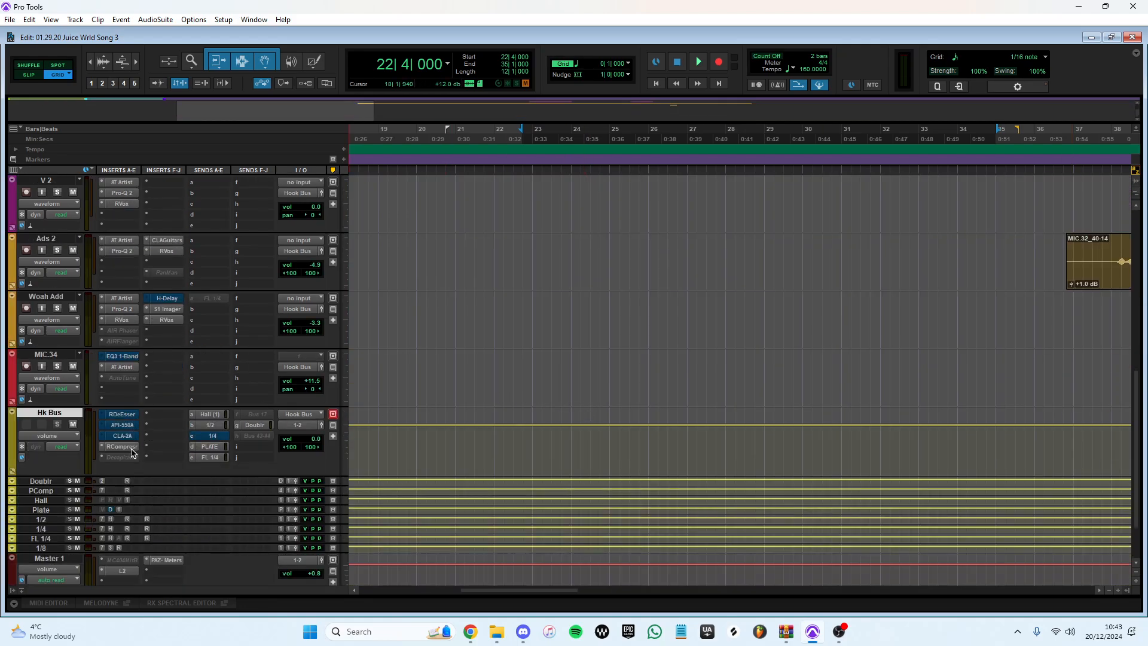
scroll(558, 333, "up", 5)
key("space")
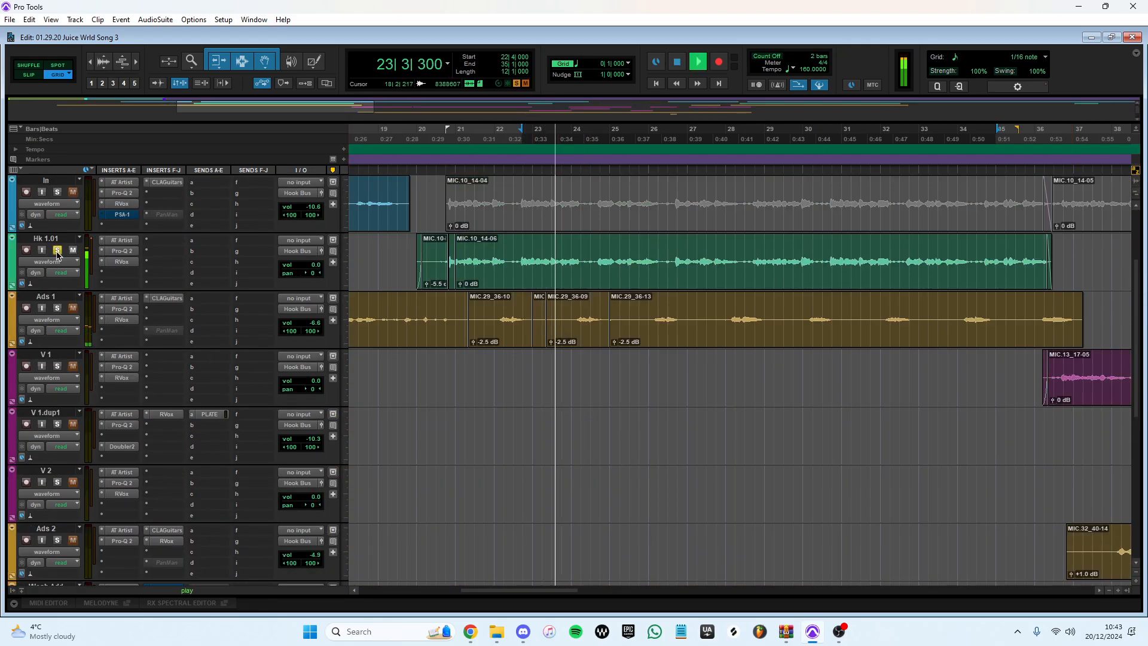
left_click(57, 250)
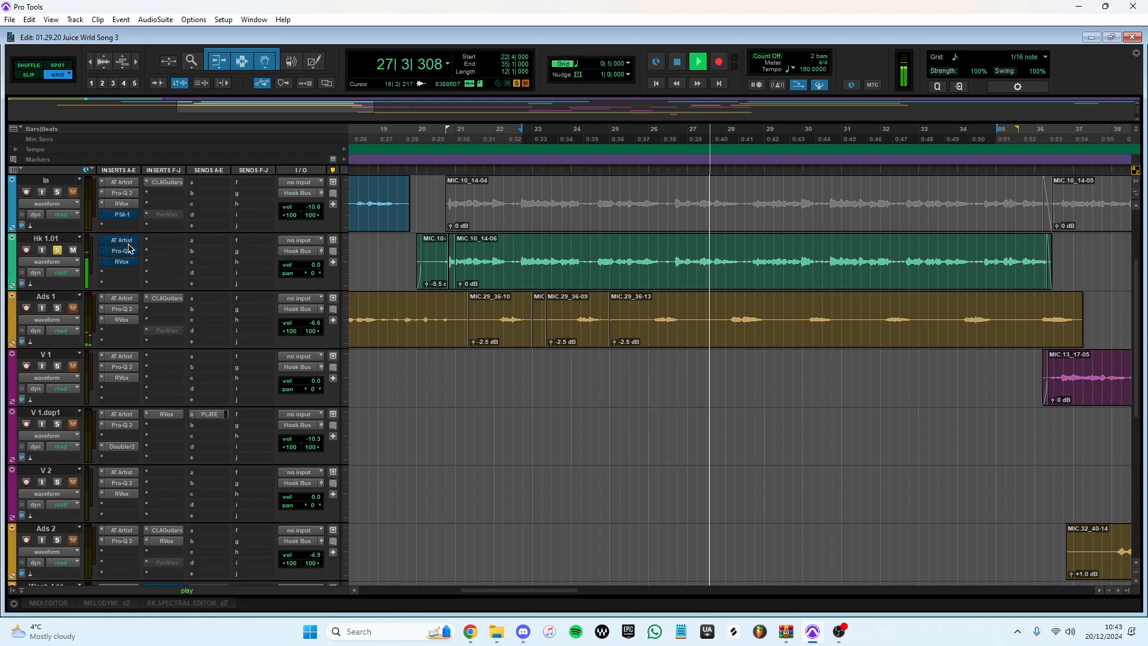
key("space")
scroll(150, 358, "down", 2)
scroll(150, 358, "down", 5)
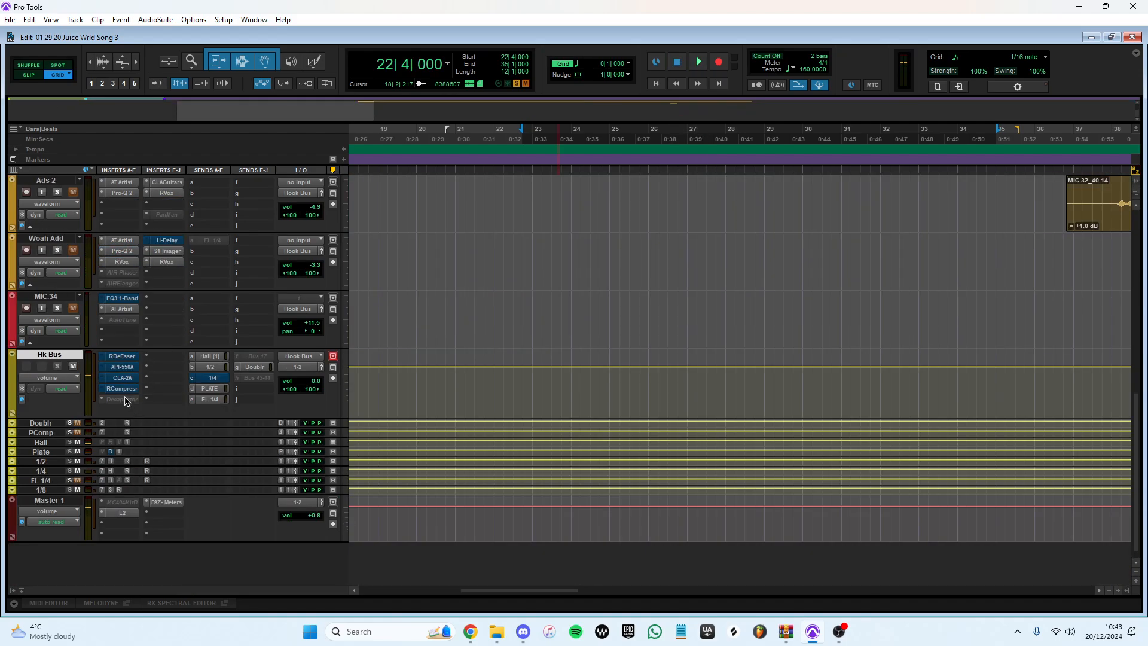
Step: Inspect the Auto-Tune Artist settings on Hk 1.01, including the advanced view and key choices, and close the plug-in window
scroll(150, 400, "up", 10)
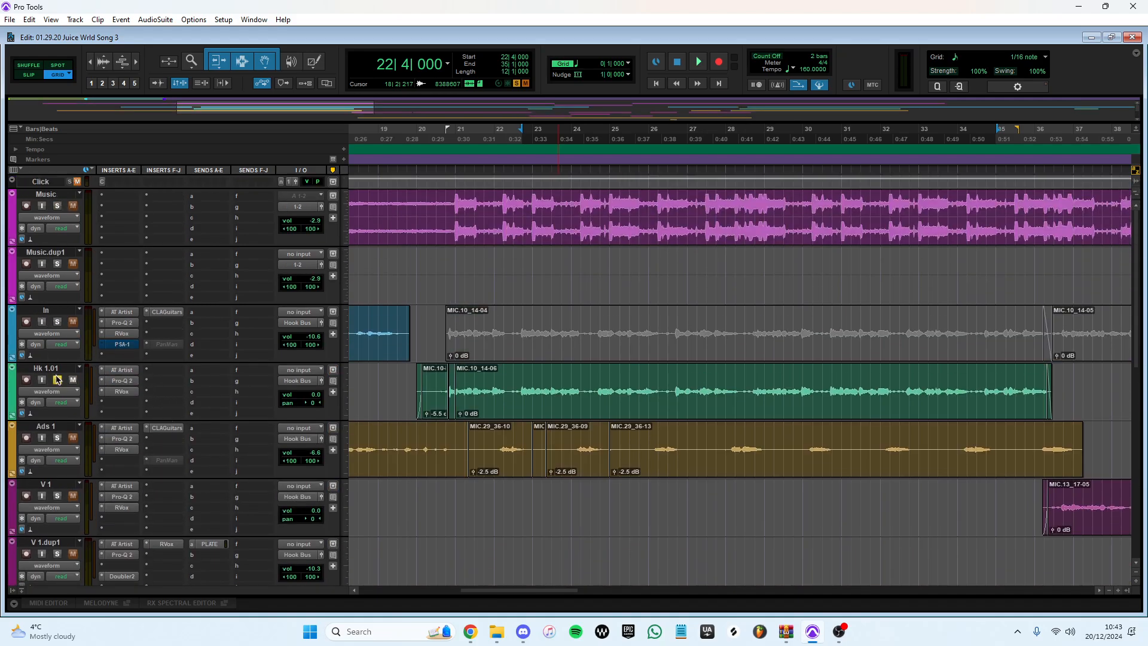
left_click(123, 370)
left_click_drag(635, 134, 496, 123)
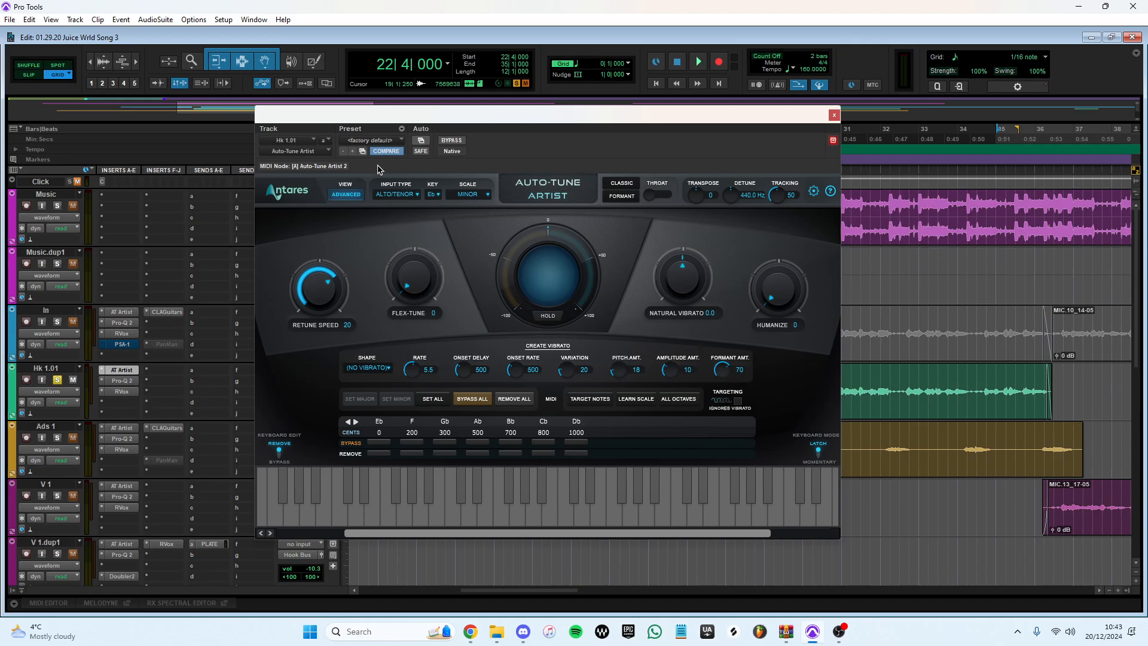
left_click(362, 195)
left_click(346, 195)
left_click(434, 195)
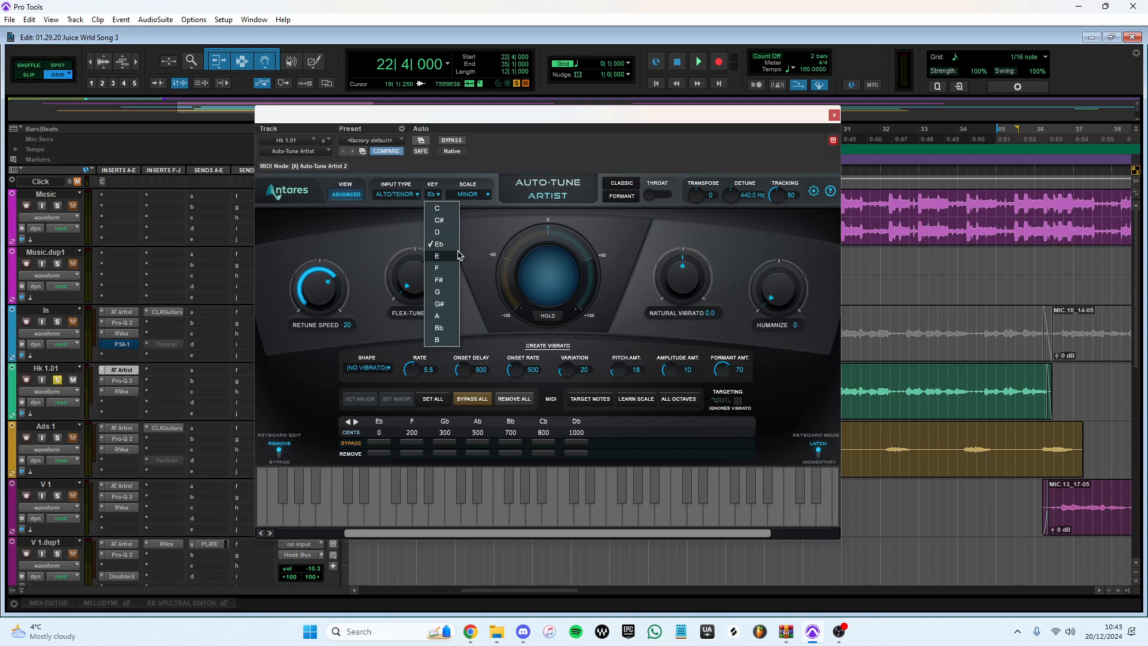
left_click_drag(610, 127, 603, 130)
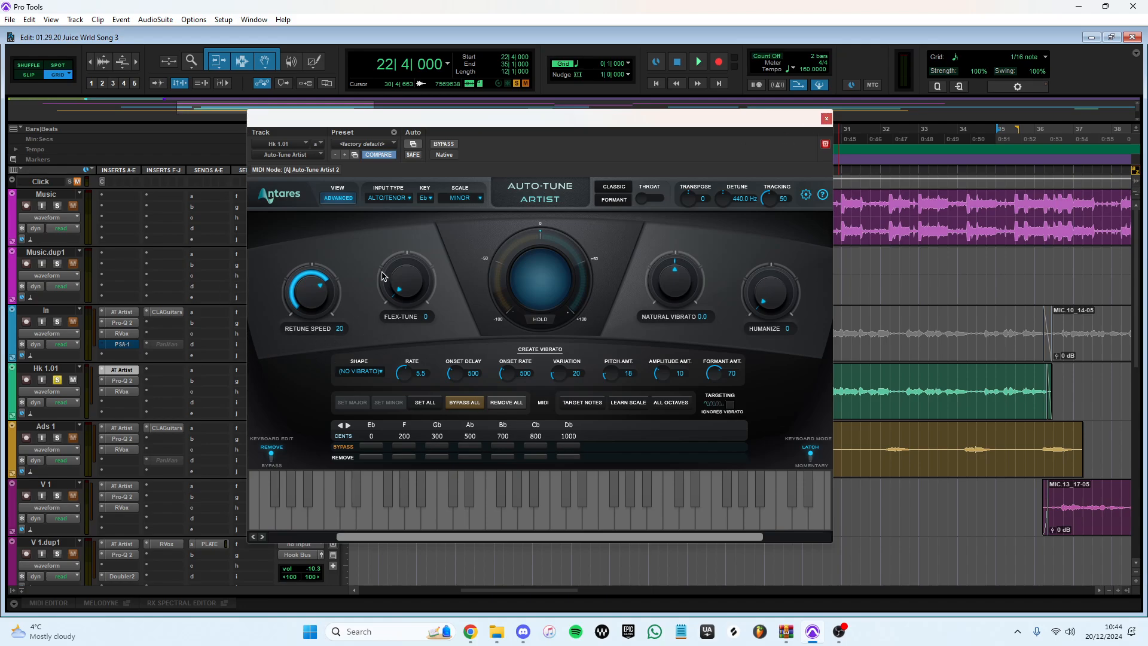
left_click(826, 118)
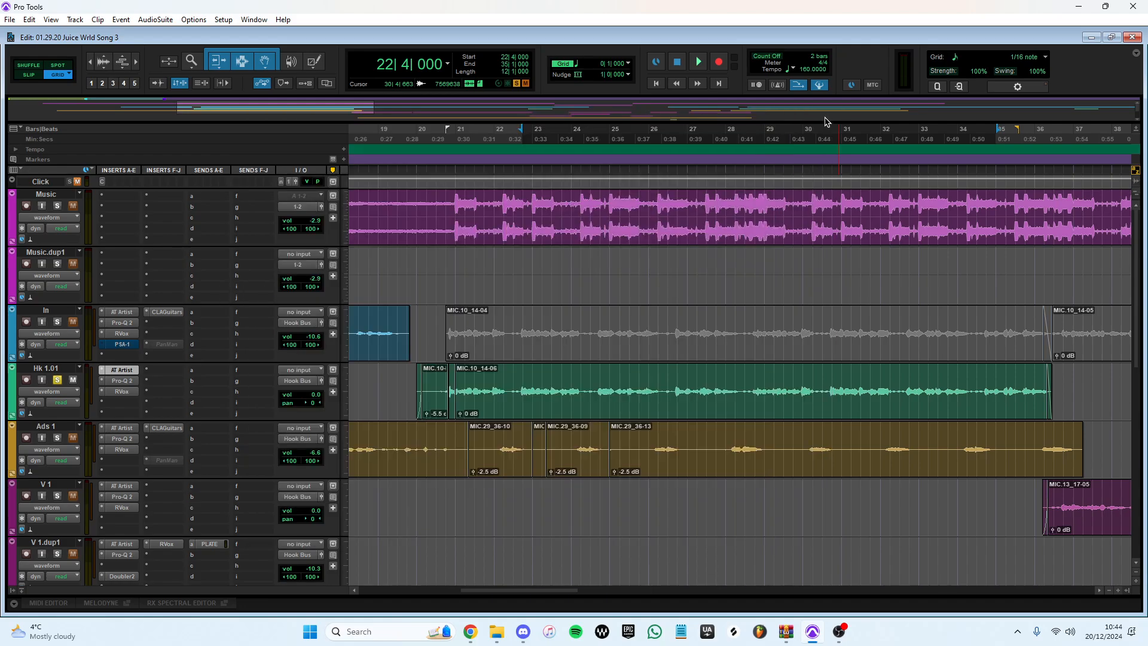
Step: Open Pro-Q 2 on Hk 1.01 in evaluation mode, examine its EQ bands during playback, then stop and close it
left_click(122, 380)
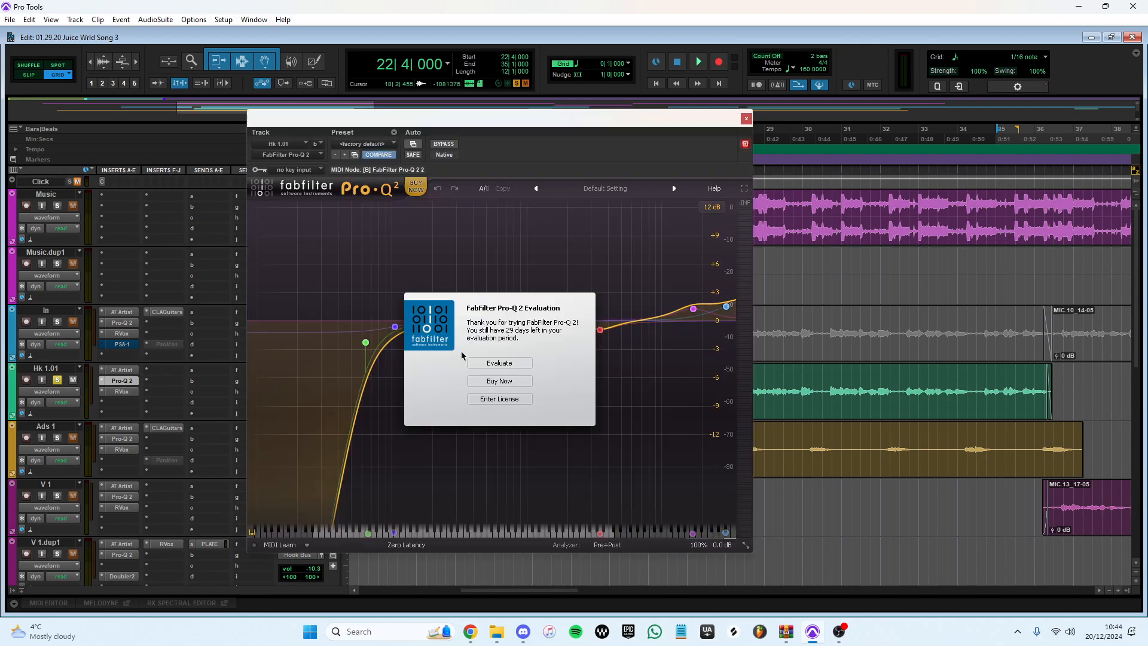
left_click(501, 363)
left_click_drag(511, 113, 533, 82)
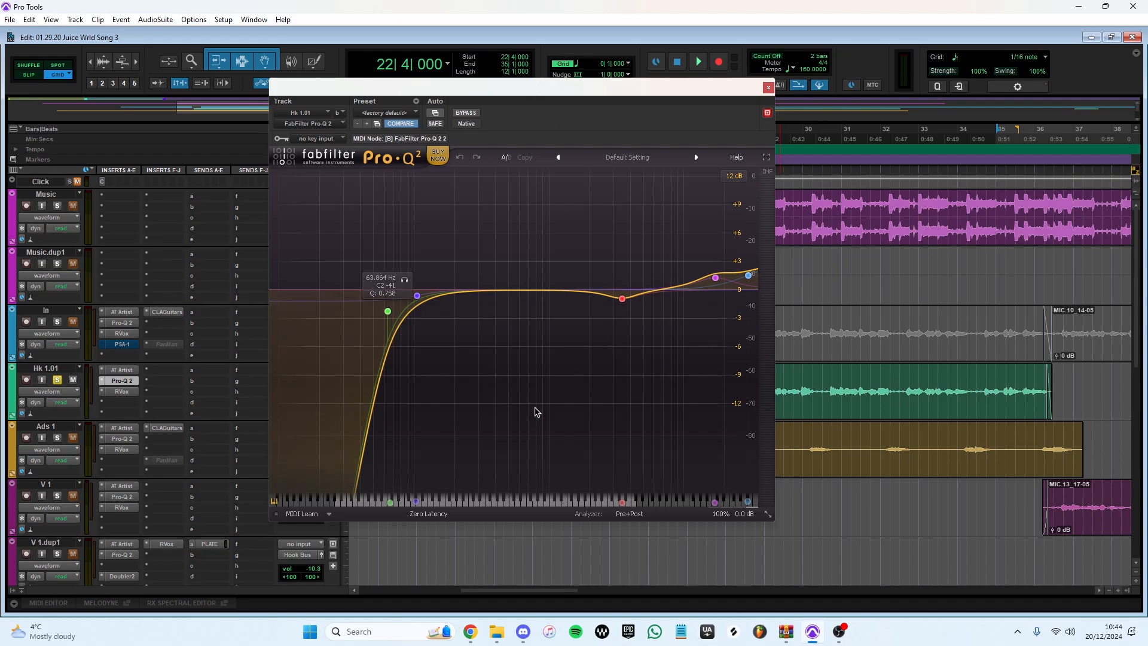
key("space")
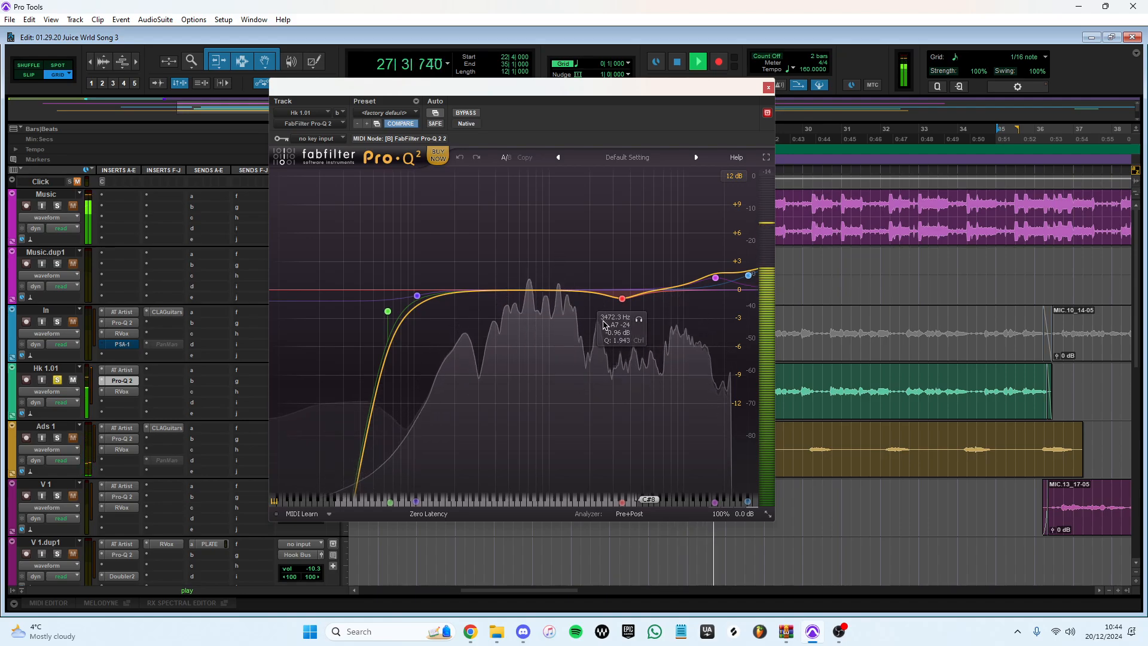
key("space")
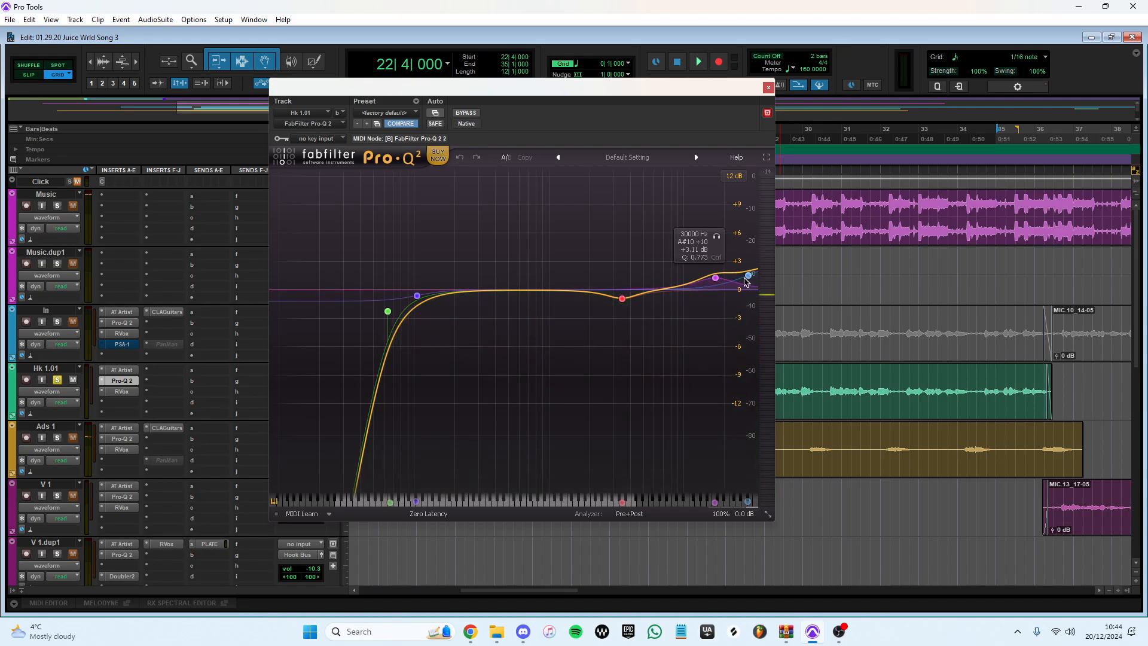
left_click(769, 87)
Step: Inspect the RVox compressor on Hk 1.01 during playback, then stop and close the plug-in window
scroll(436, 303, "down", 3)
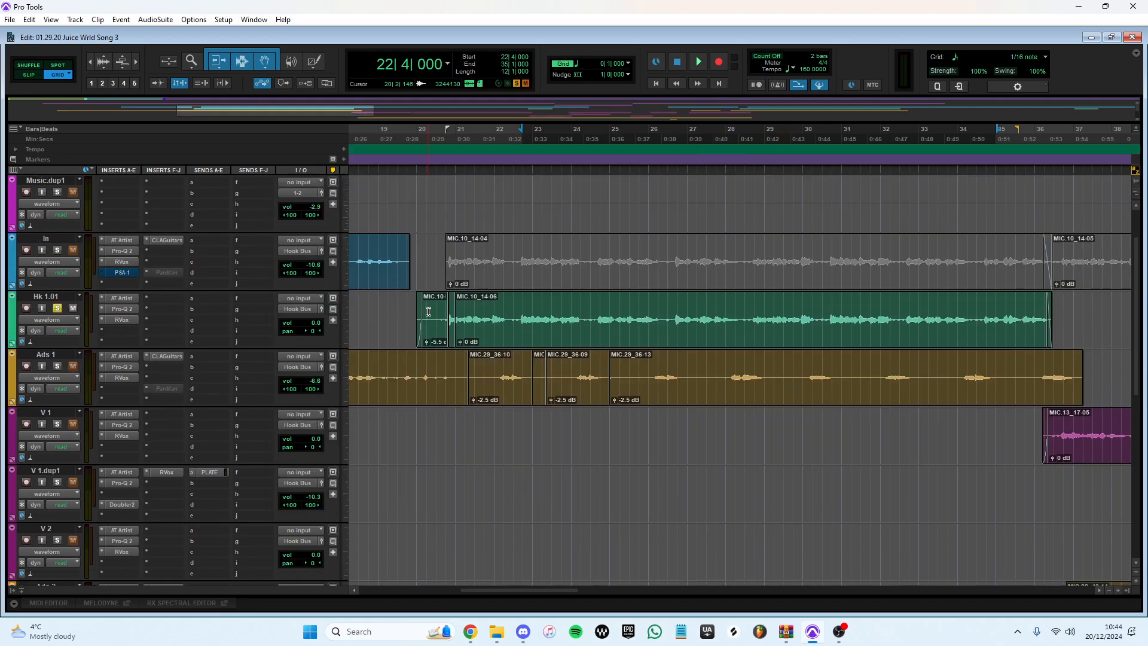
left_click(126, 261)
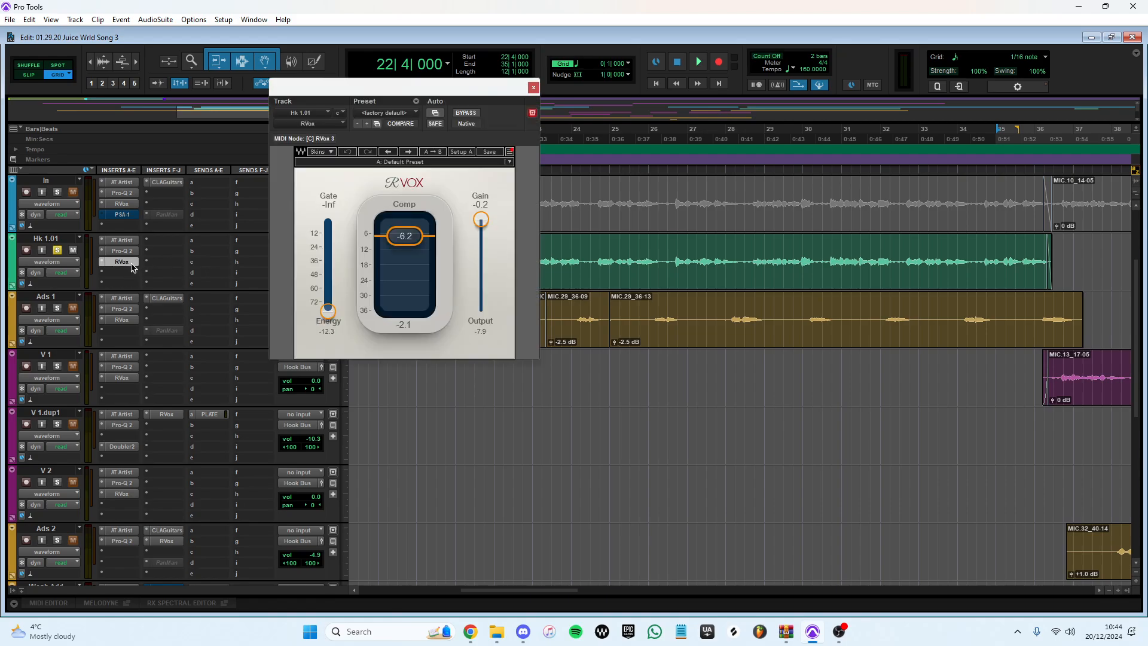
key("space")
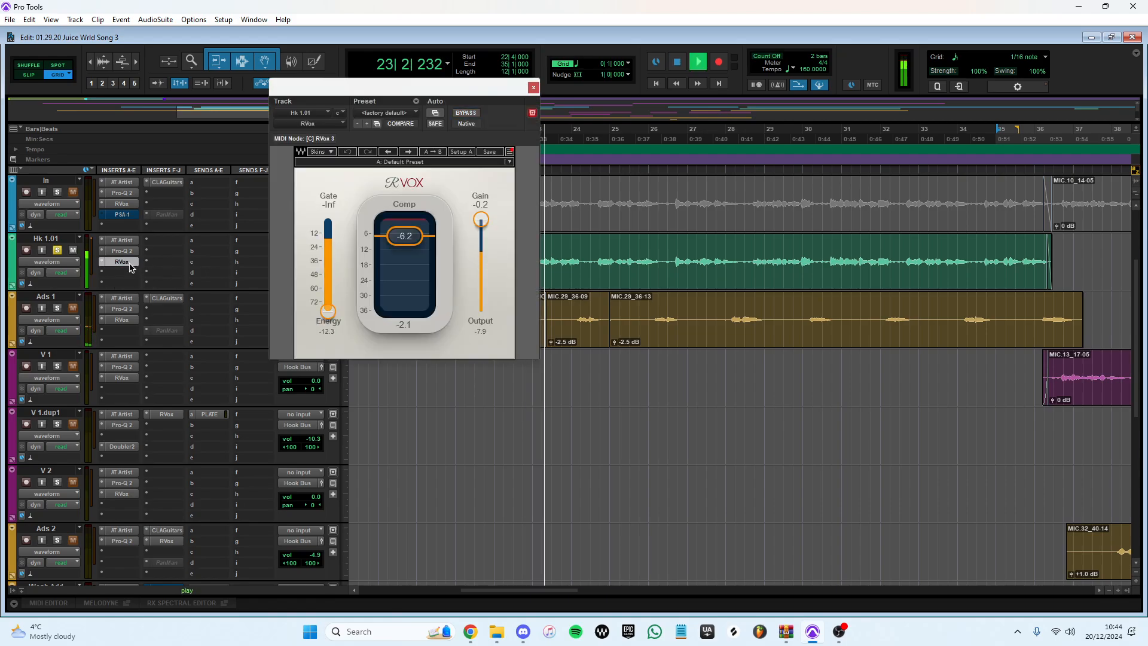
key("space")
left_click(533, 87)
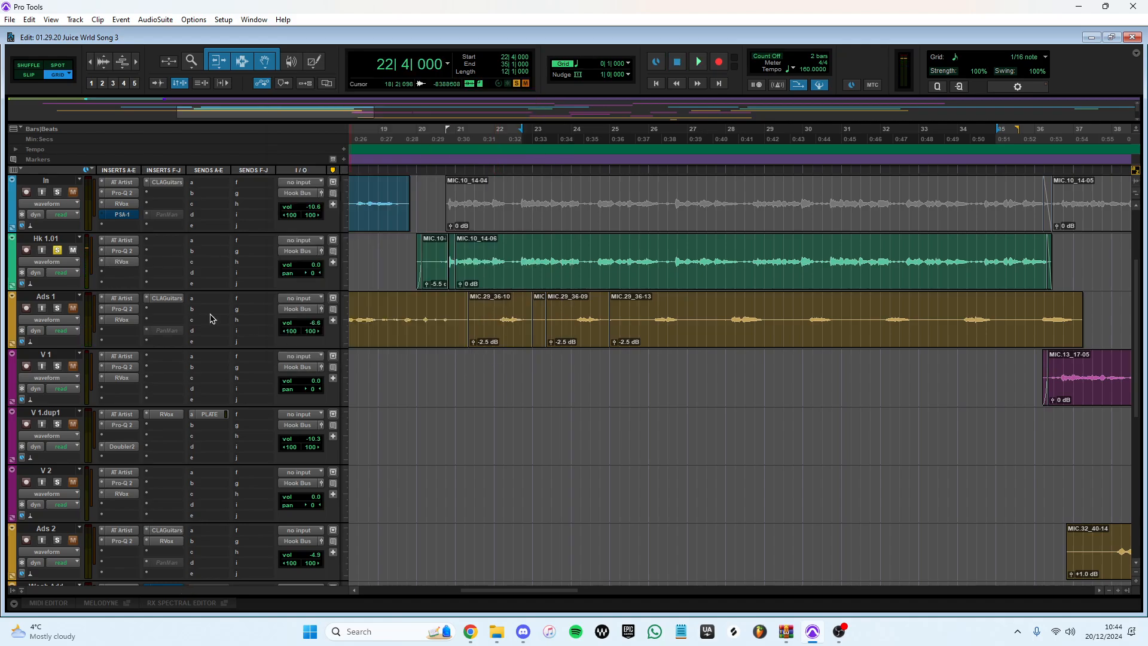
Step: Move the solo from Hk 1.01 to Ads 1, play from 22|4|000 and check its Auto-Tune Artist insert
left_click(57, 250)
left_click(57, 308)
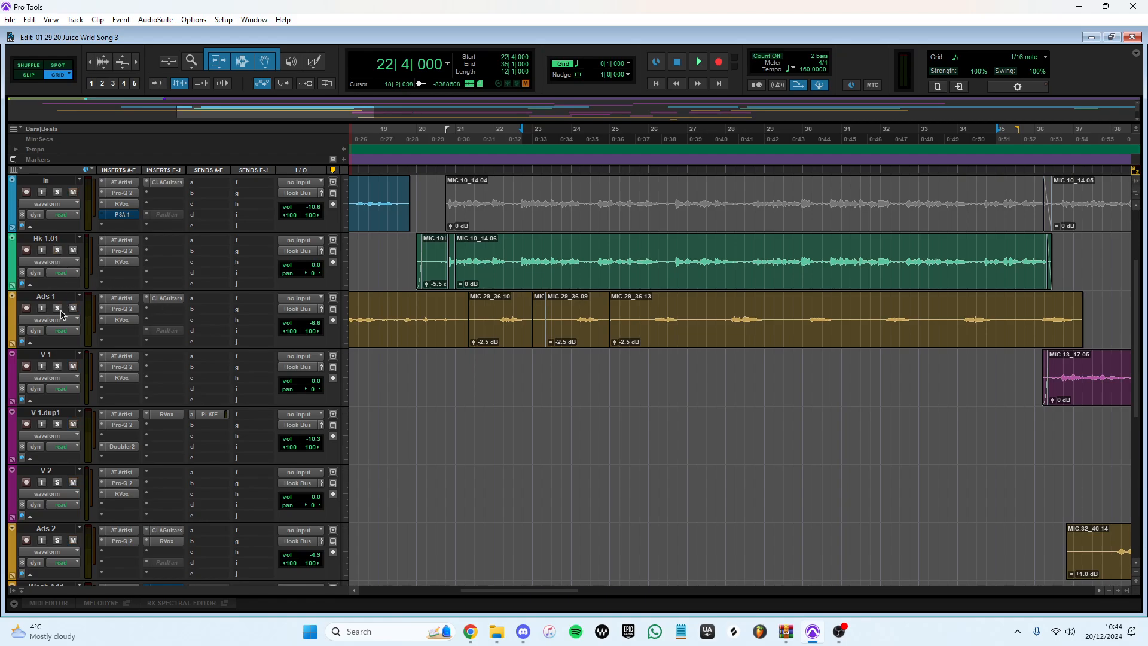
key("space")
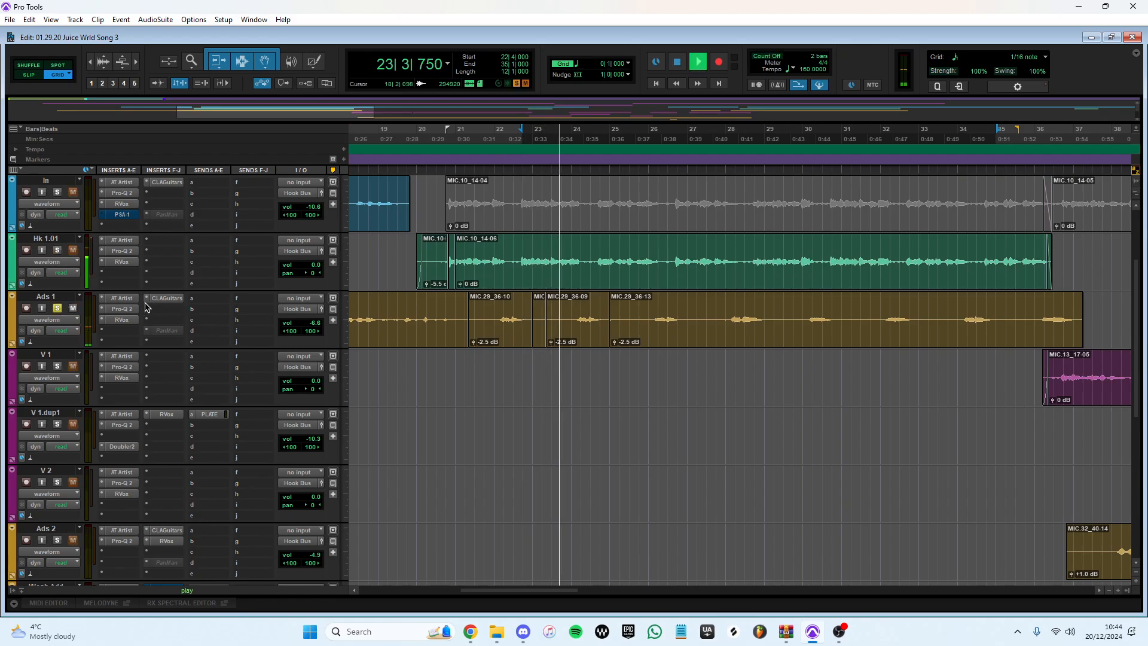
left_click(126, 299)
left_click(122, 299)
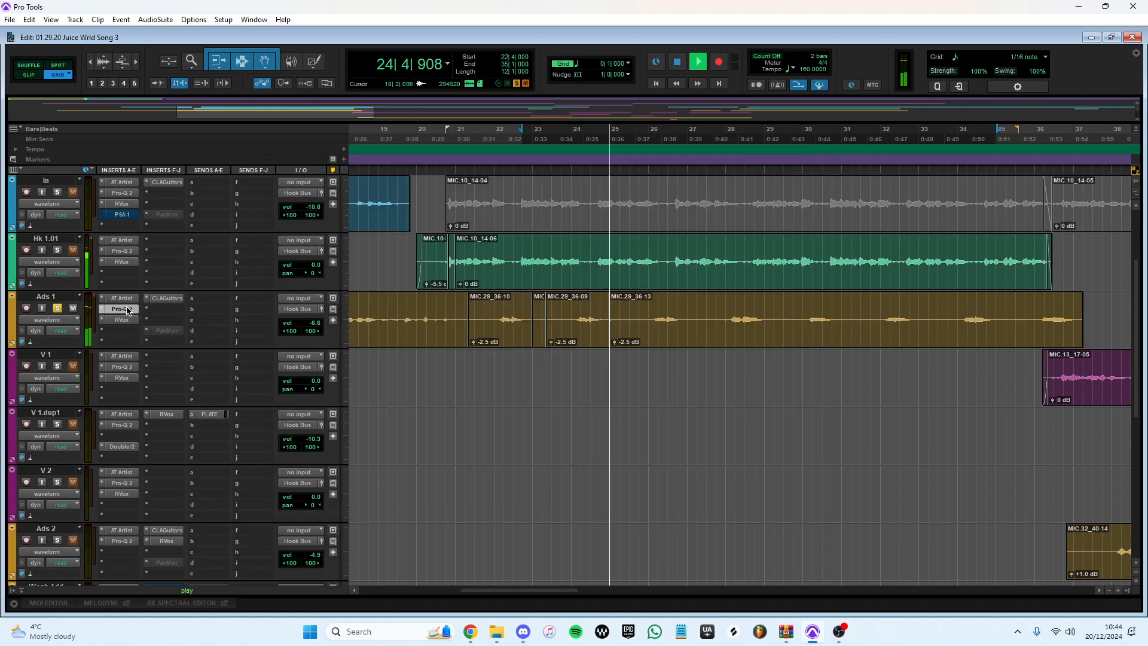
Step: Stop playback and inspect the Pro-Q 2 and RVox settings on Ads 1, closing each plug-in window
left_click(123, 309)
key("space")
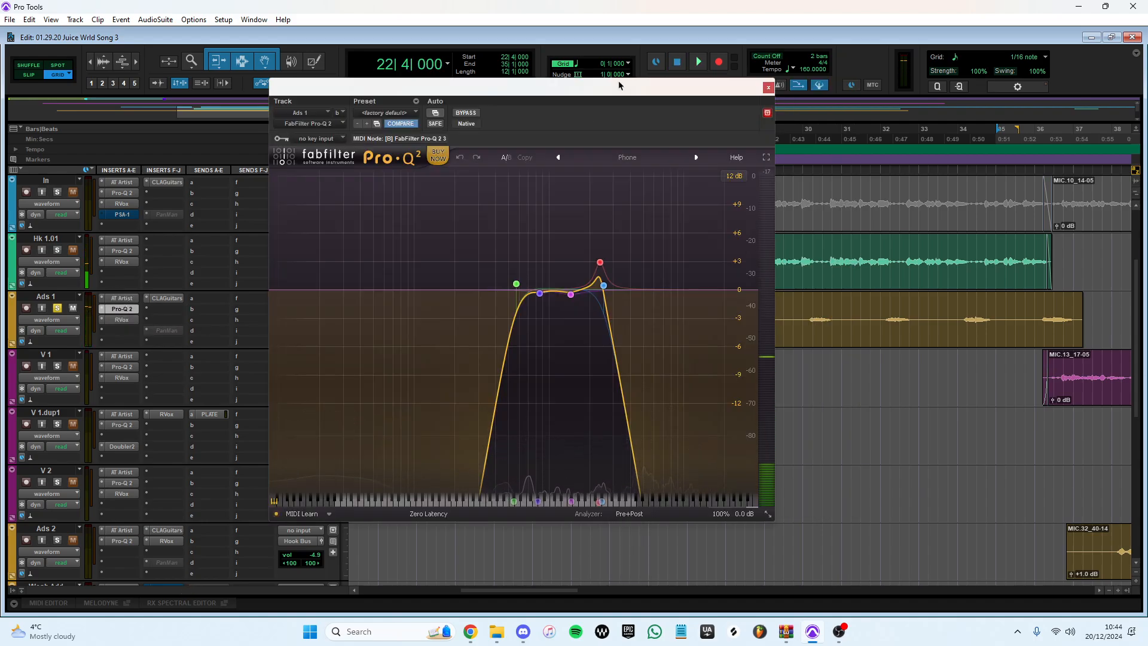
left_click(646, 158)
left_click(641, 357)
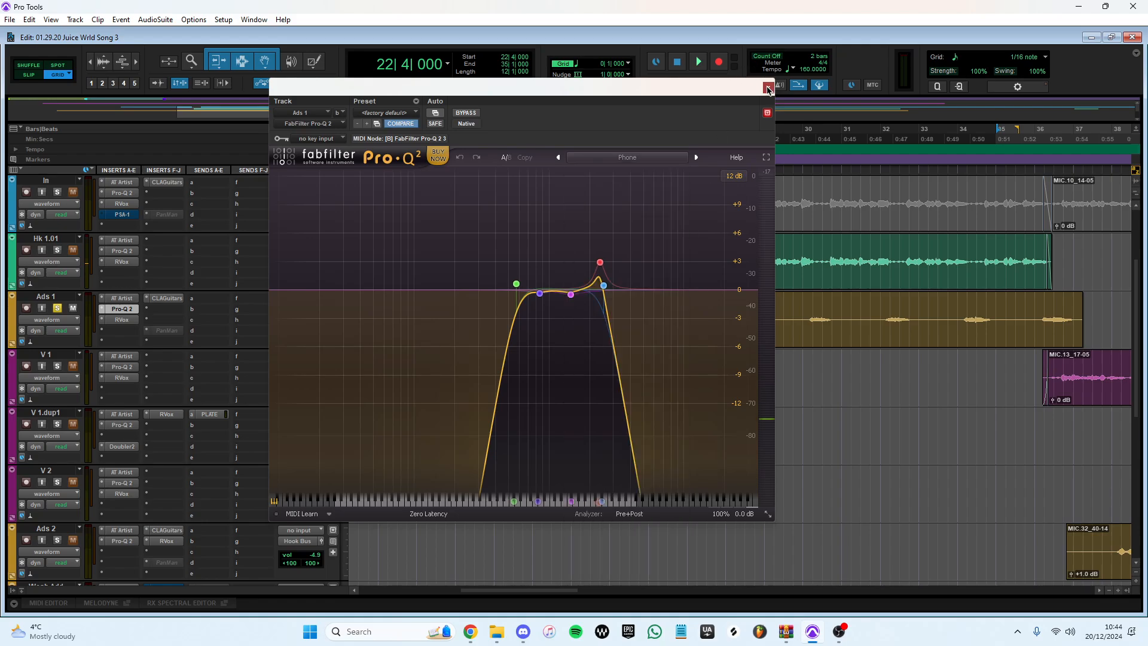
left_click(123, 310)
left_click(121, 320)
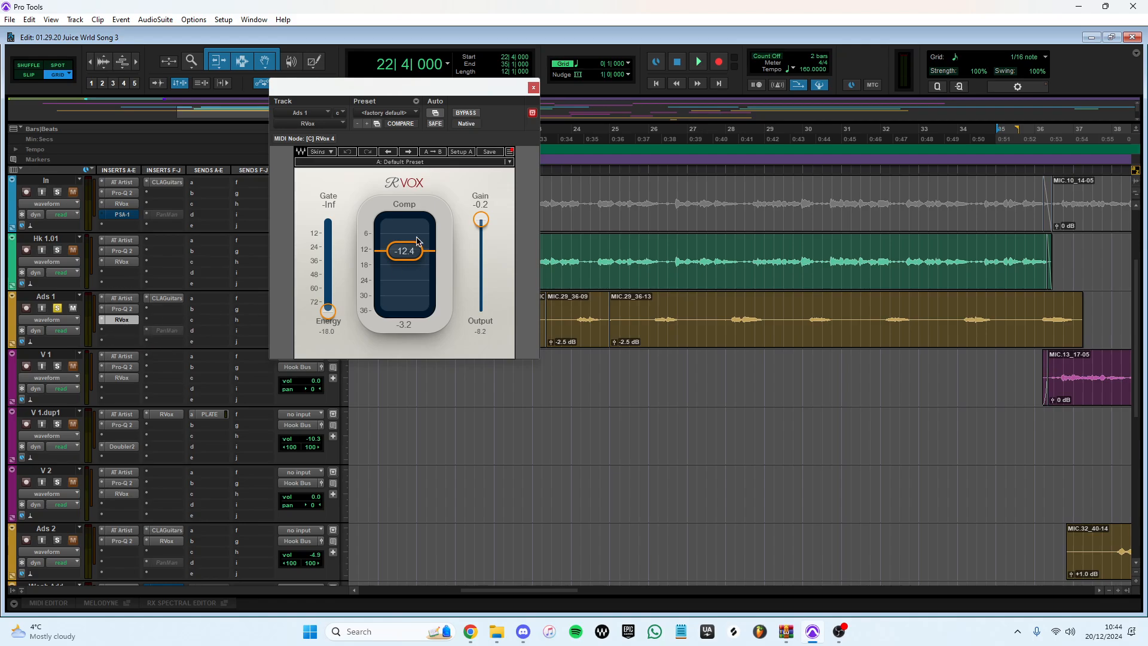
left_click(533, 90)
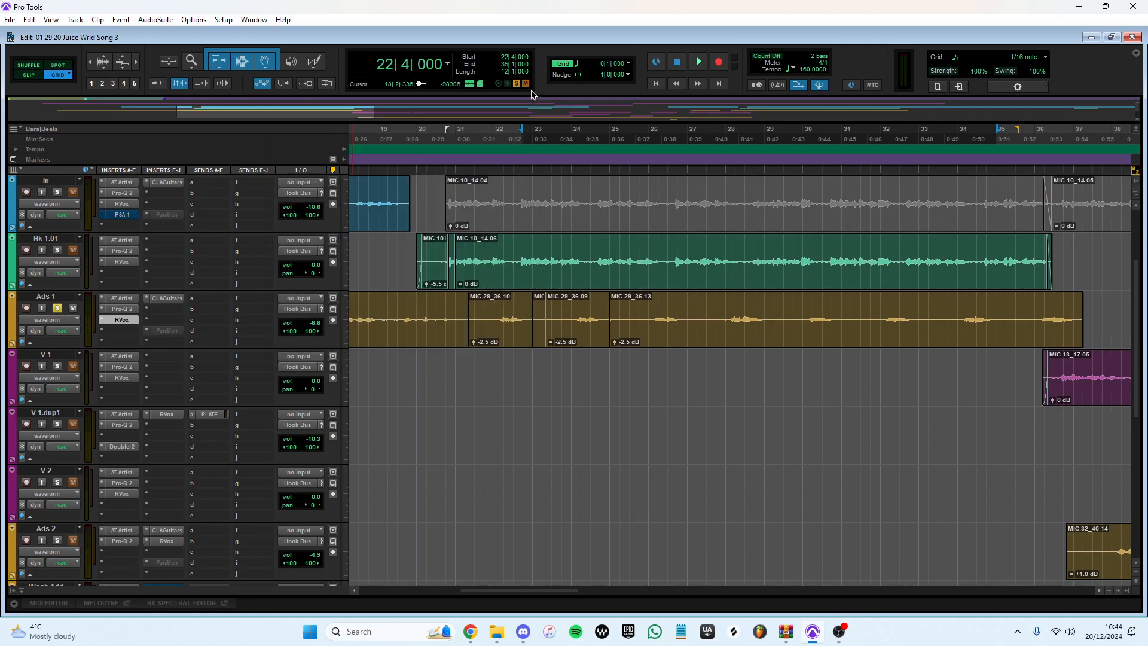
Step: Open CLA Guitars on Ads 1, compare it bypassed and active during playback, then stop and close it
left_click(168, 298)
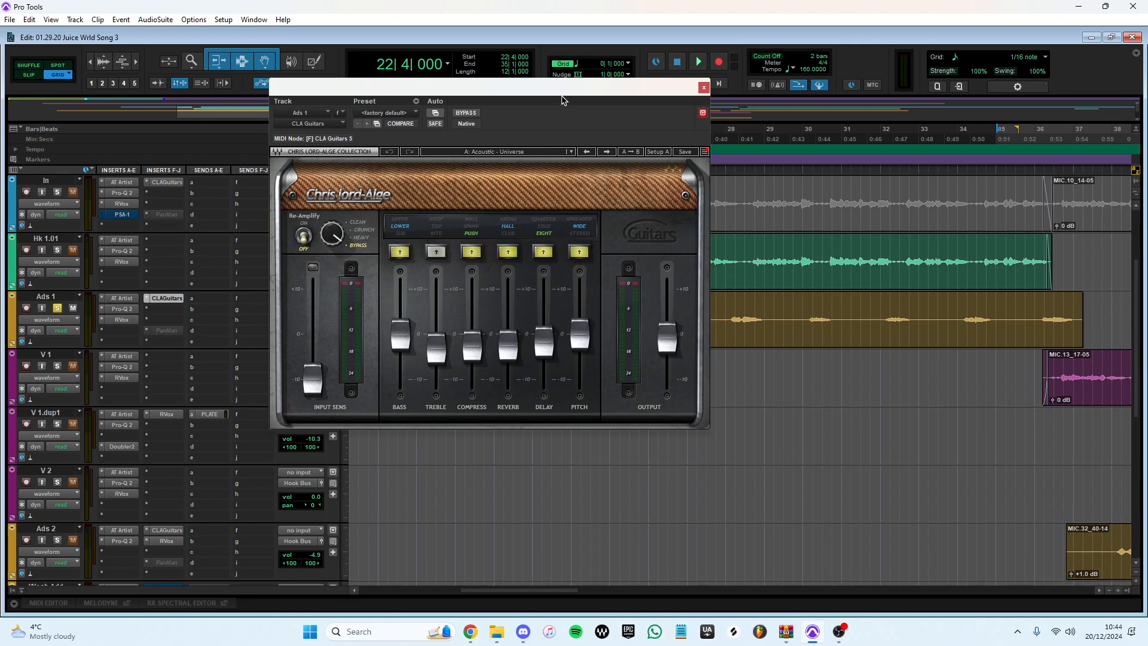
left_click_drag(562, 99, 591, 134)
key("space")
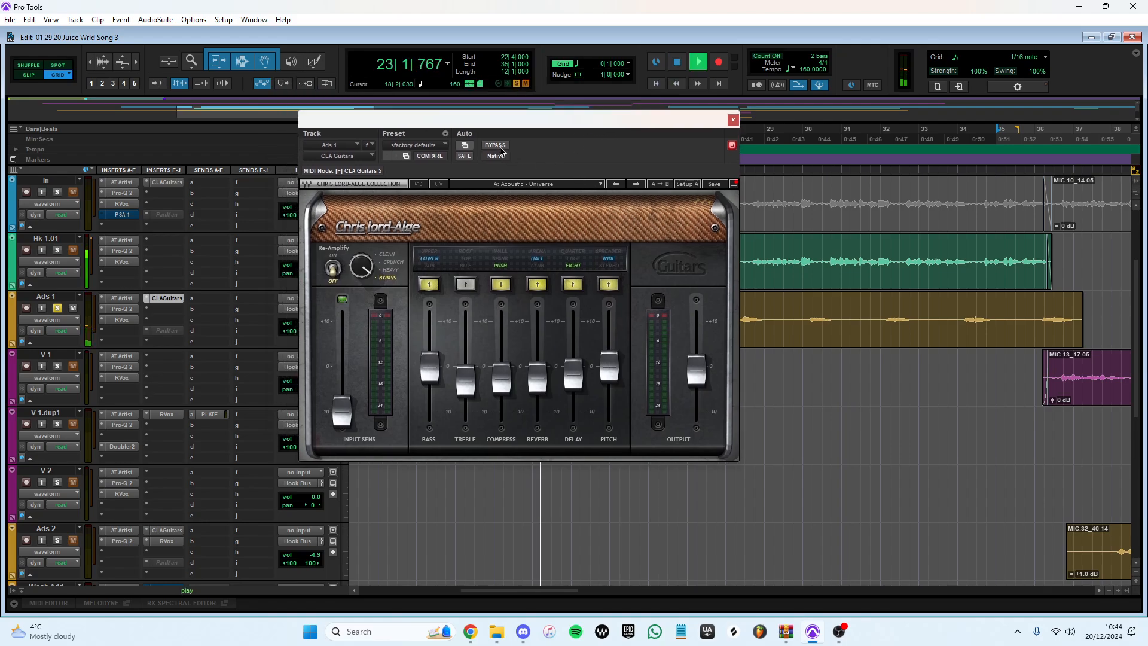
left_click(497, 146)
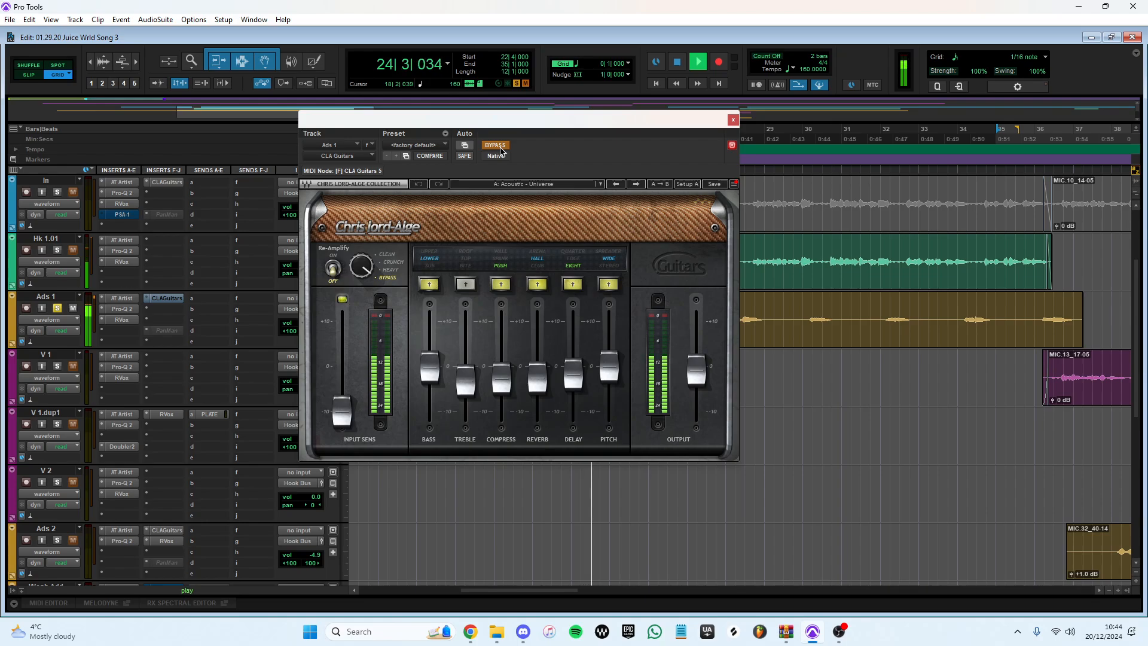
left_click(496, 146)
mouse_move(536, 124)
left_mouse_down()
mouse_move(502, 135)
mouse_move(535, 123)
left_mouse_up()
key("space")
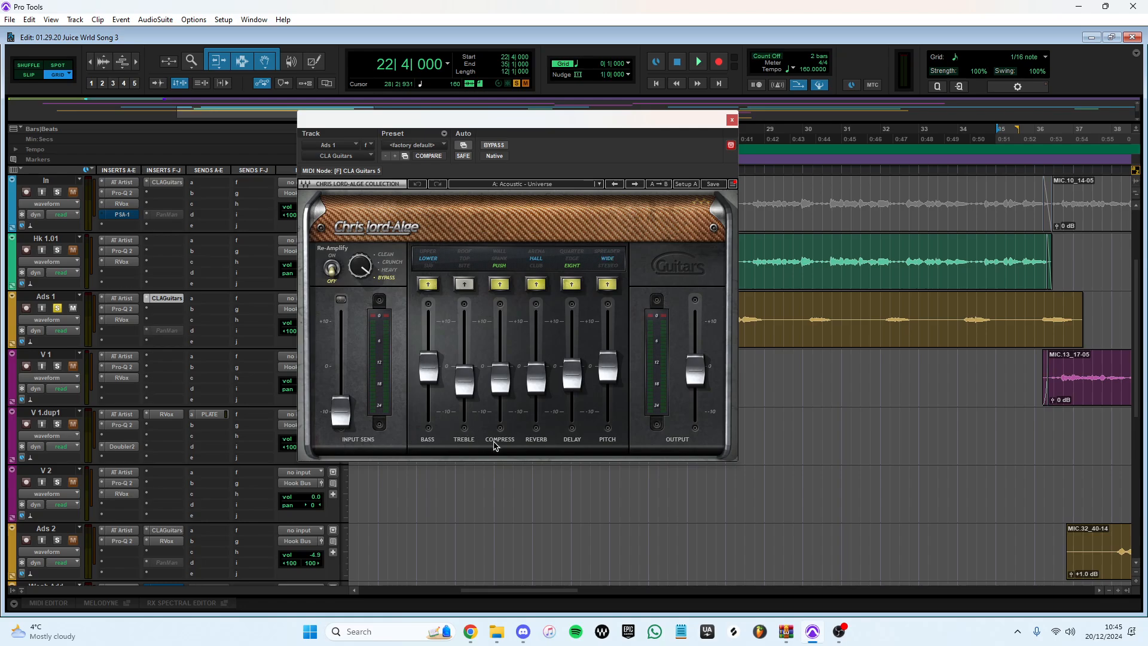
left_click(732, 120)
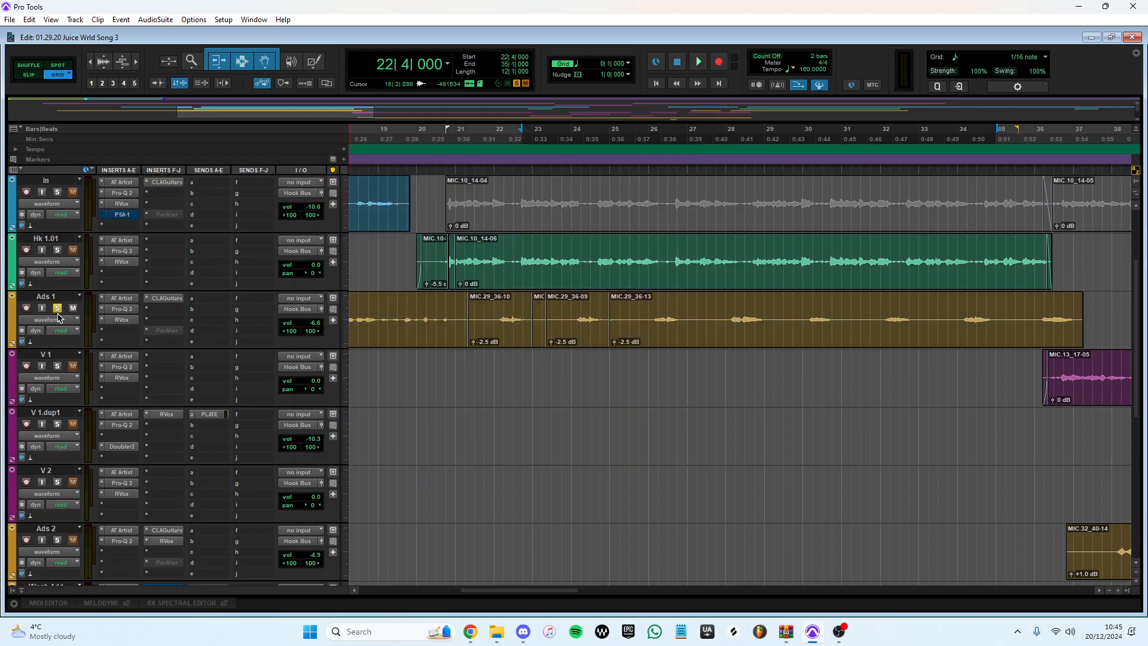
Step: Open the CLA-2A on the Hk Bus, compare it bypassed and active during playback, then stop and close it
scroll(496, 383, "down", 10)
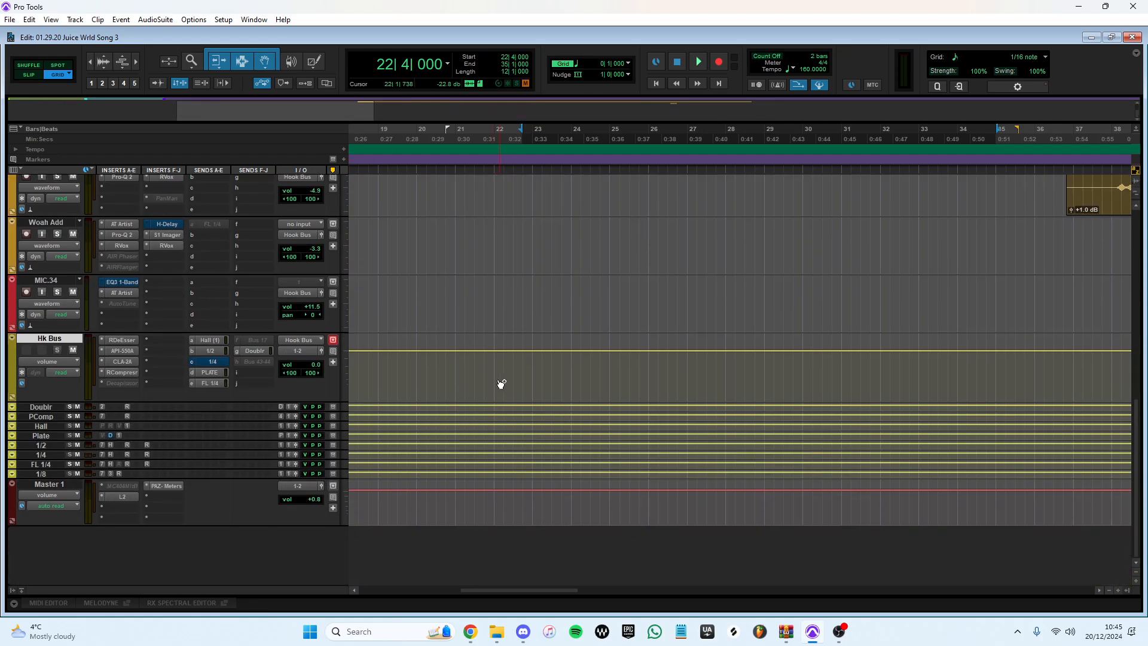
left_click(123, 350)
left_click(129, 361)
left_click_drag(532, 119, 532, 149)
key("space")
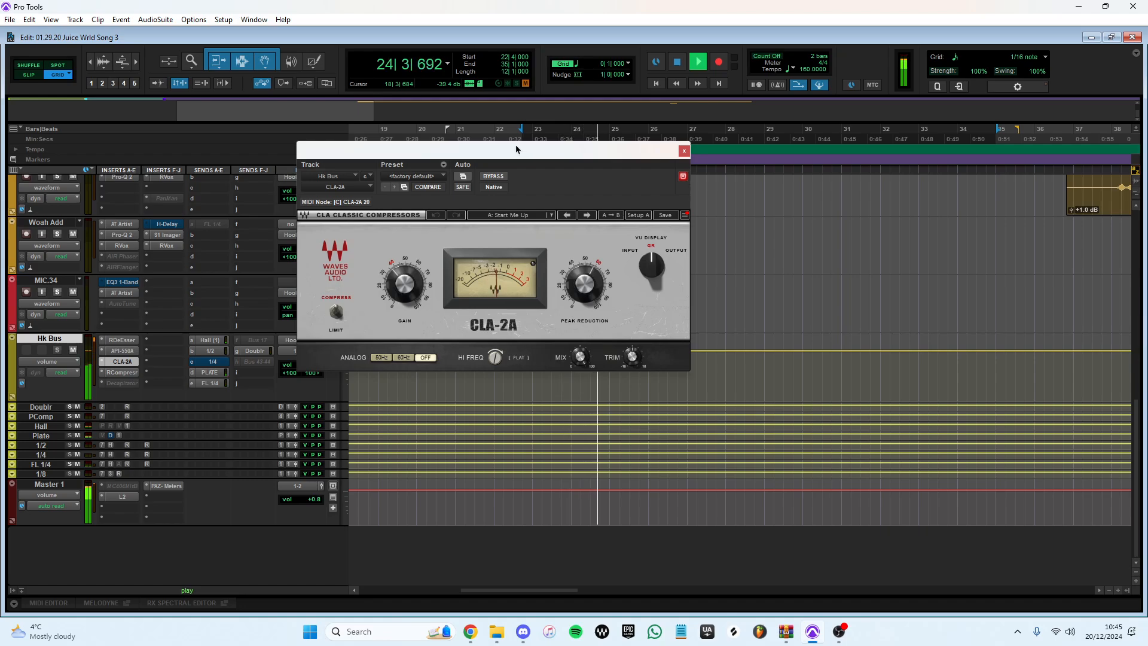
left_click(499, 177)
left_click(498, 177)
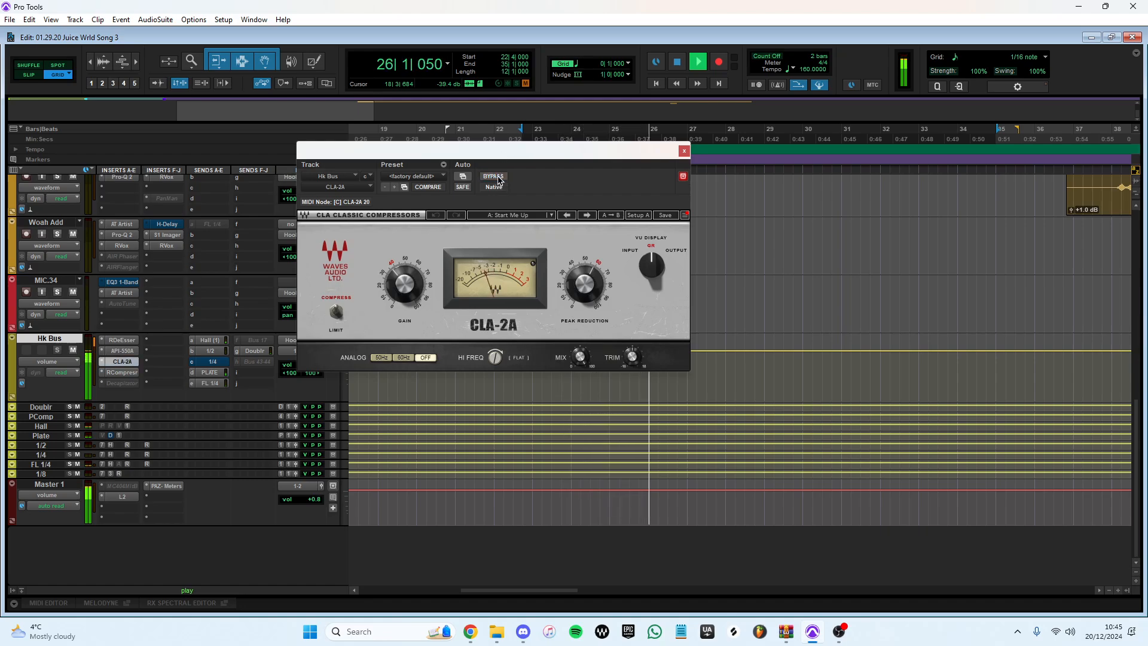
left_click(499, 177)
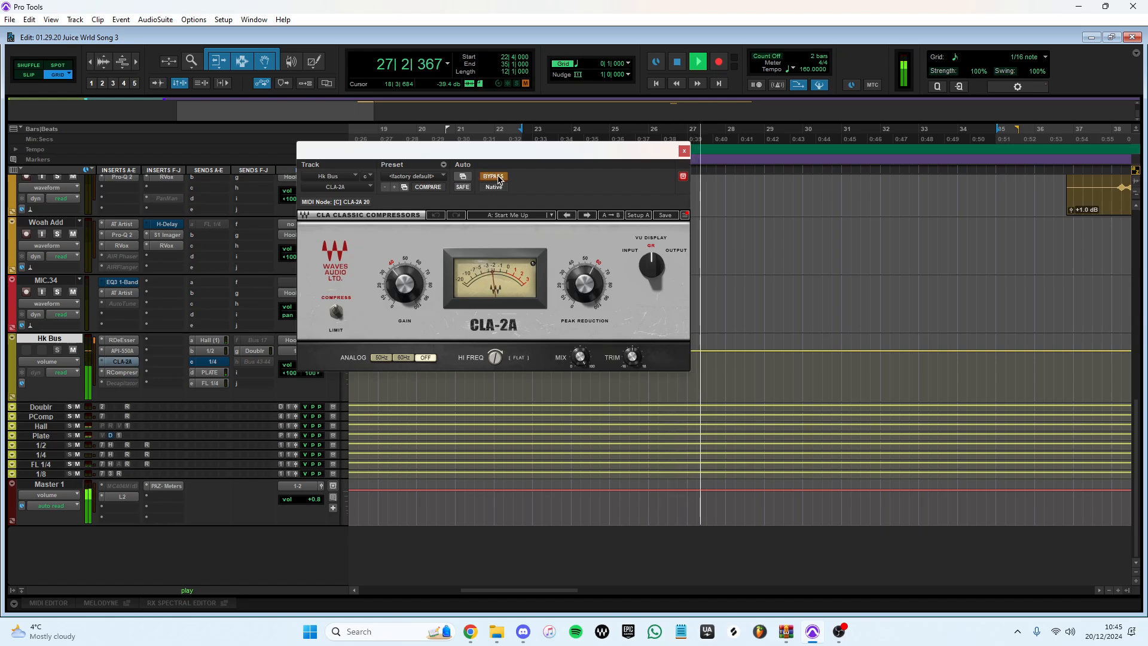
left_click(499, 177)
key("space")
left_click_drag(504, 155, 502, 193)
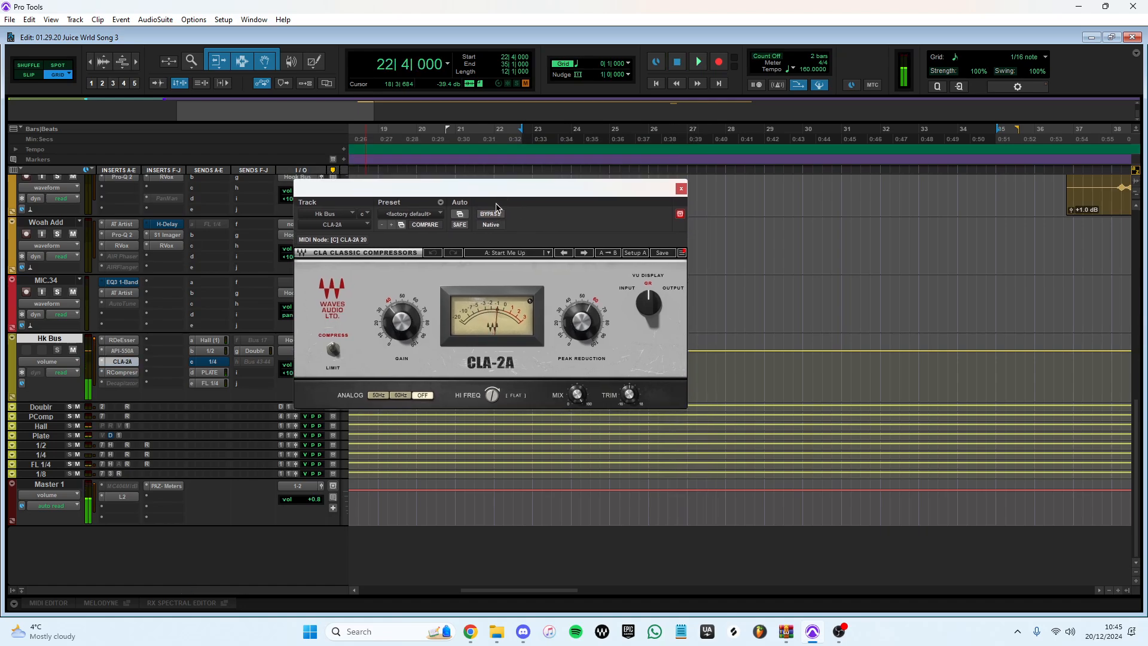
left_click(682, 189)
Step: Open the RCompressor on the Hk Bus, compare it bypassed and active during playback, then stop and close it
left_click(122, 372)
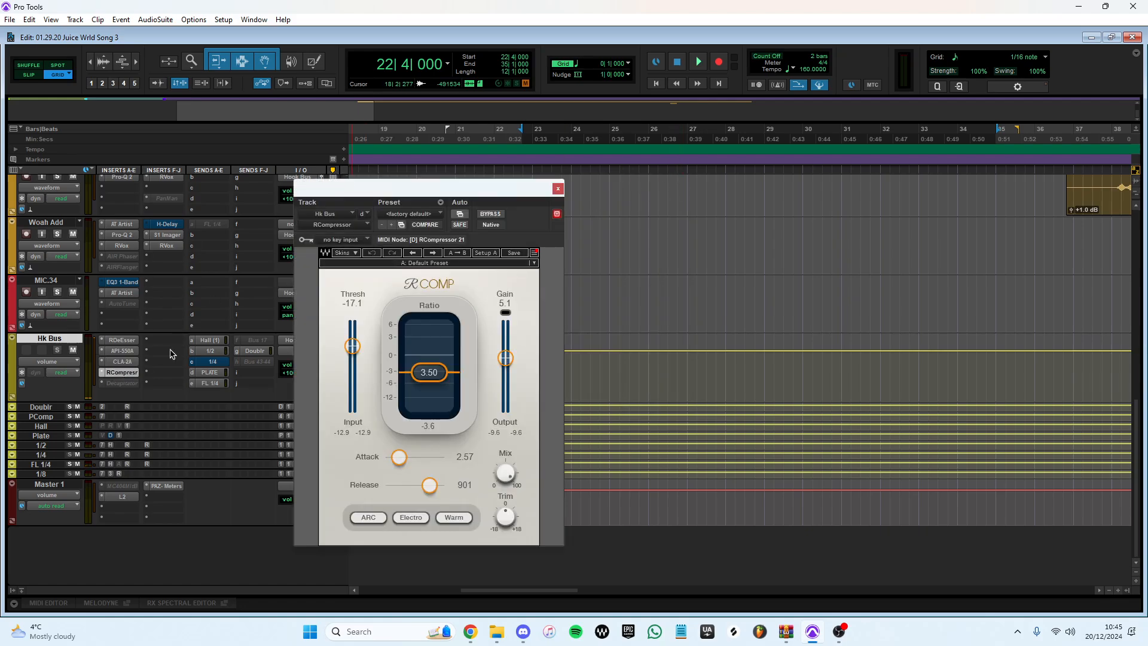
left_click_drag(502, 196, 589, 141)
key("space")
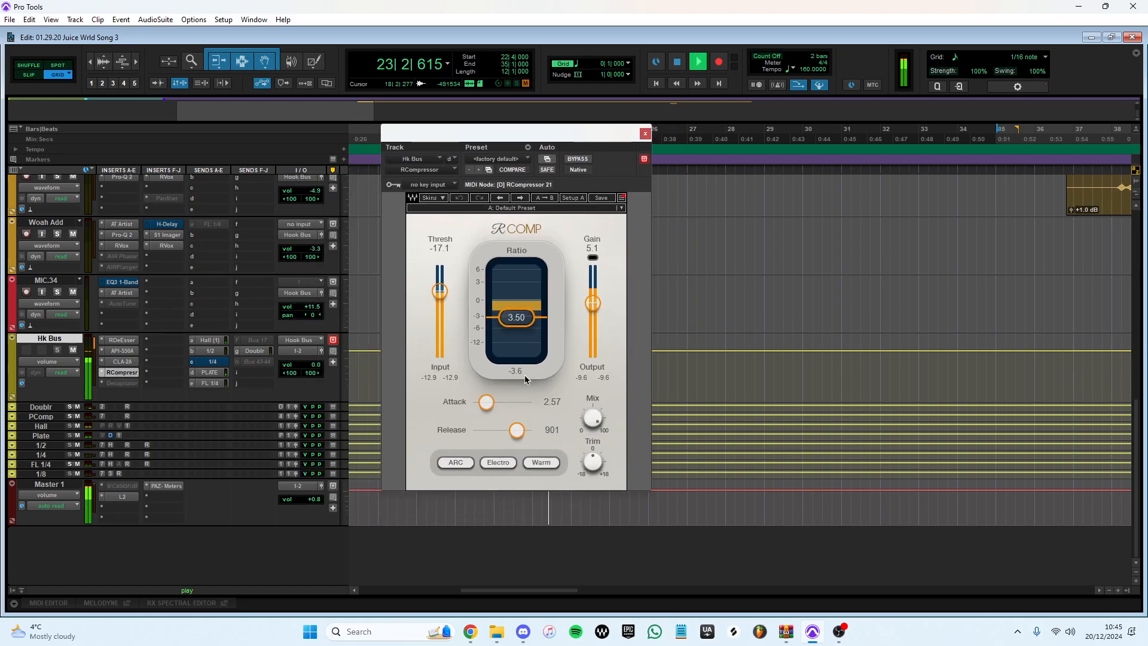
left_click(578, 159)
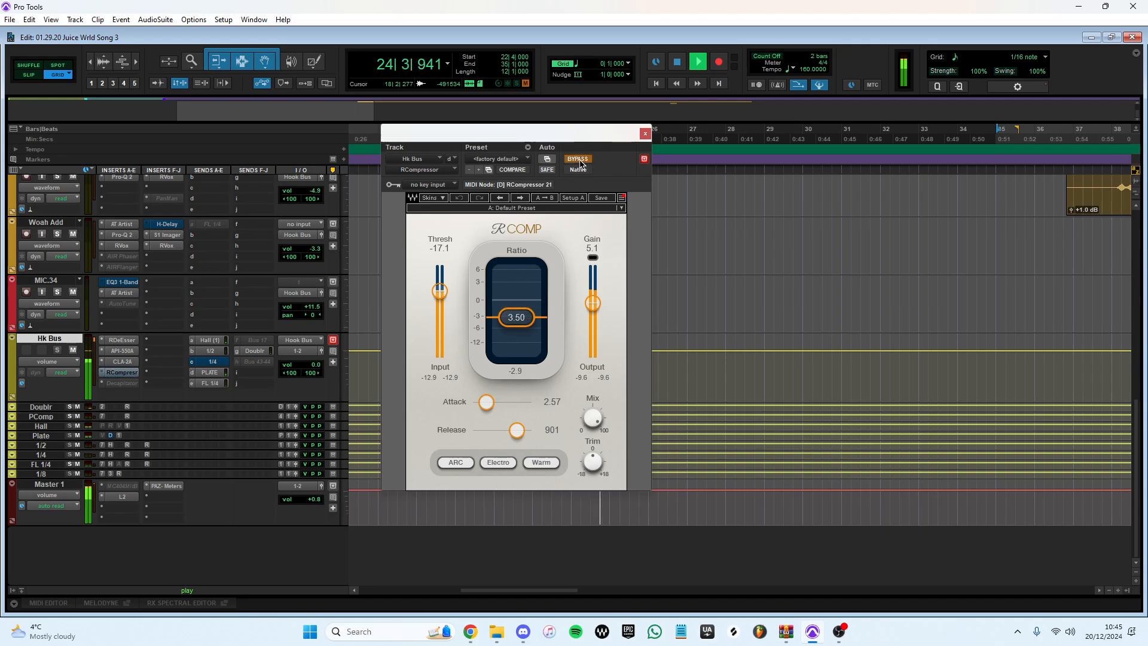
left_click(577, 159)
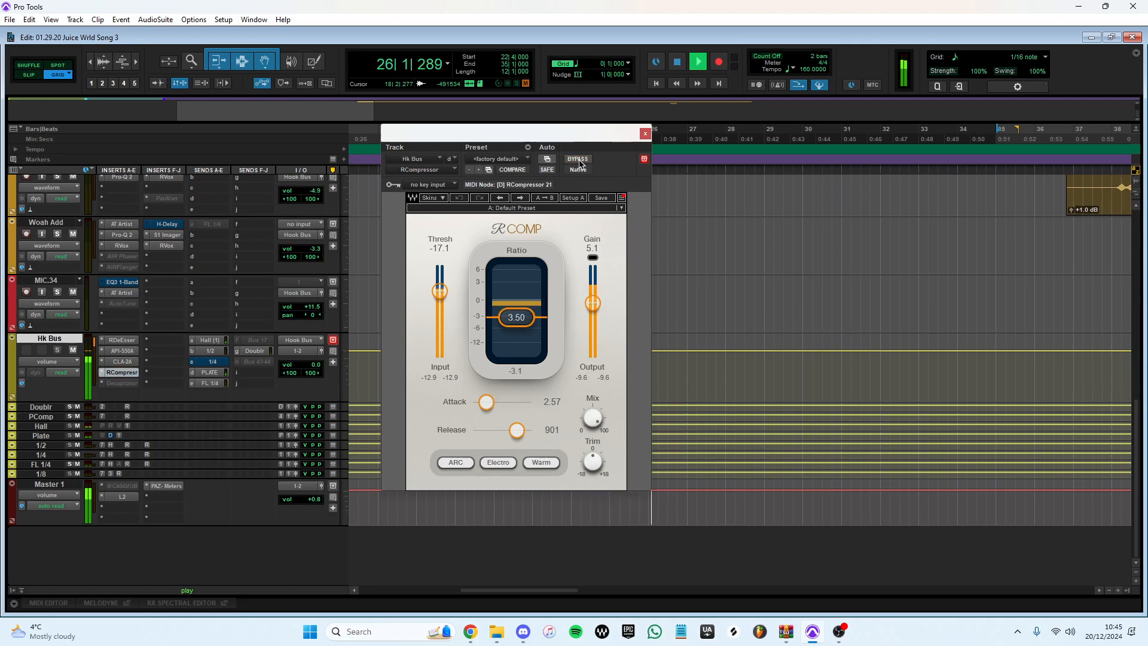
key("space")
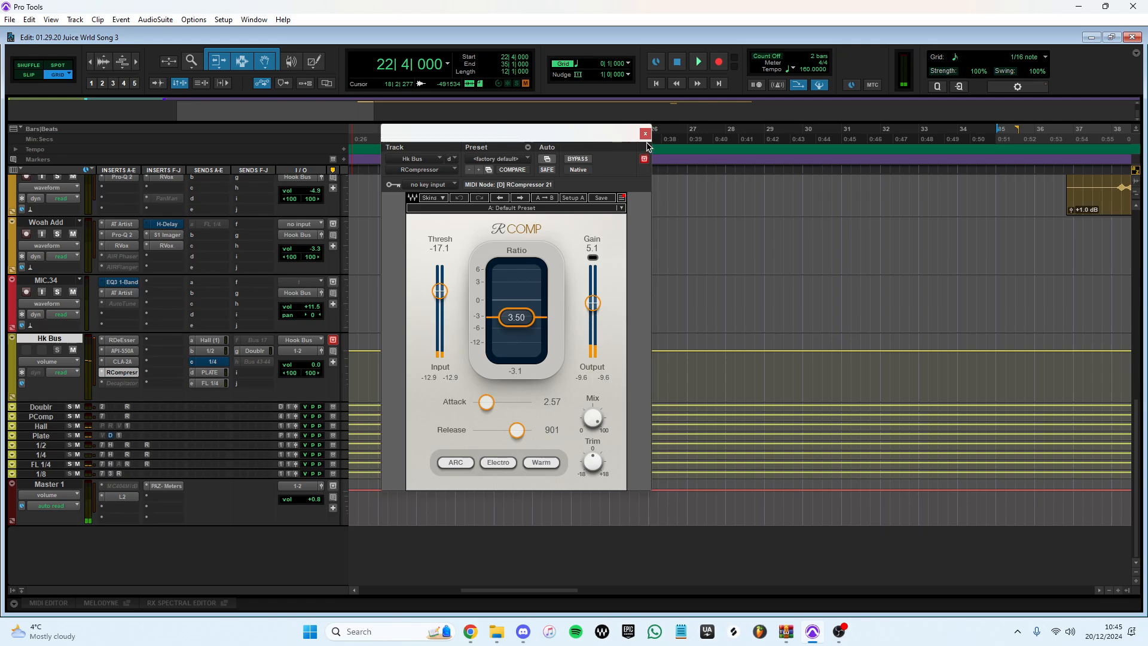
left_click(645, 133)
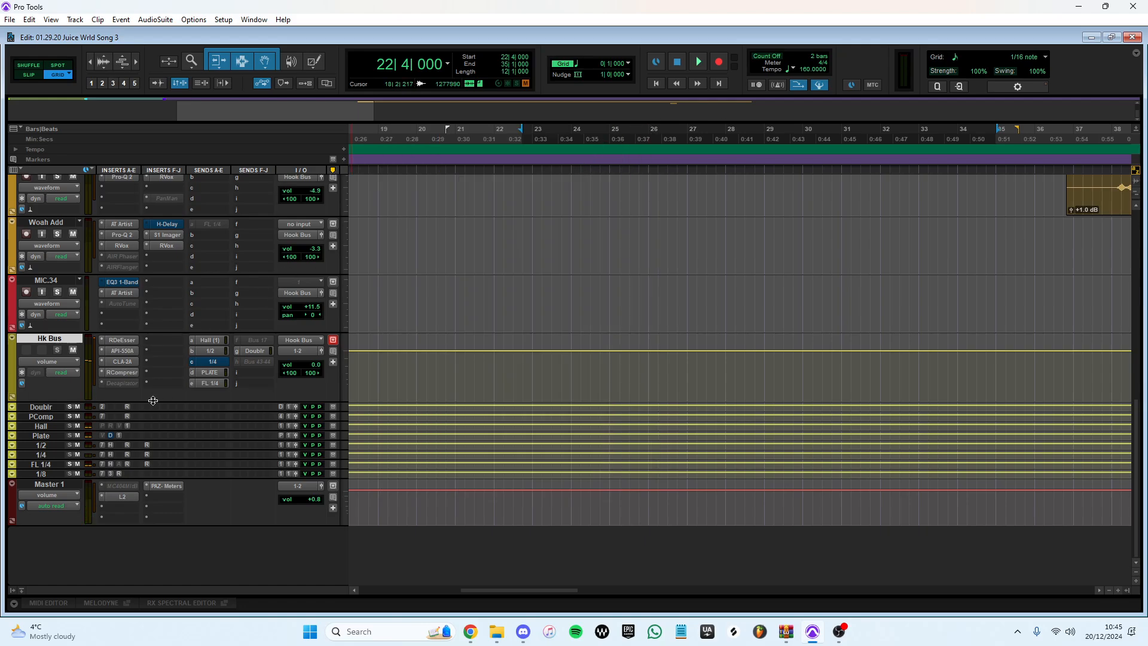
Step: Inspect the Doubler2 and RVox settings on the Doublr track, closing each plug-in window
left_click(104, 409)
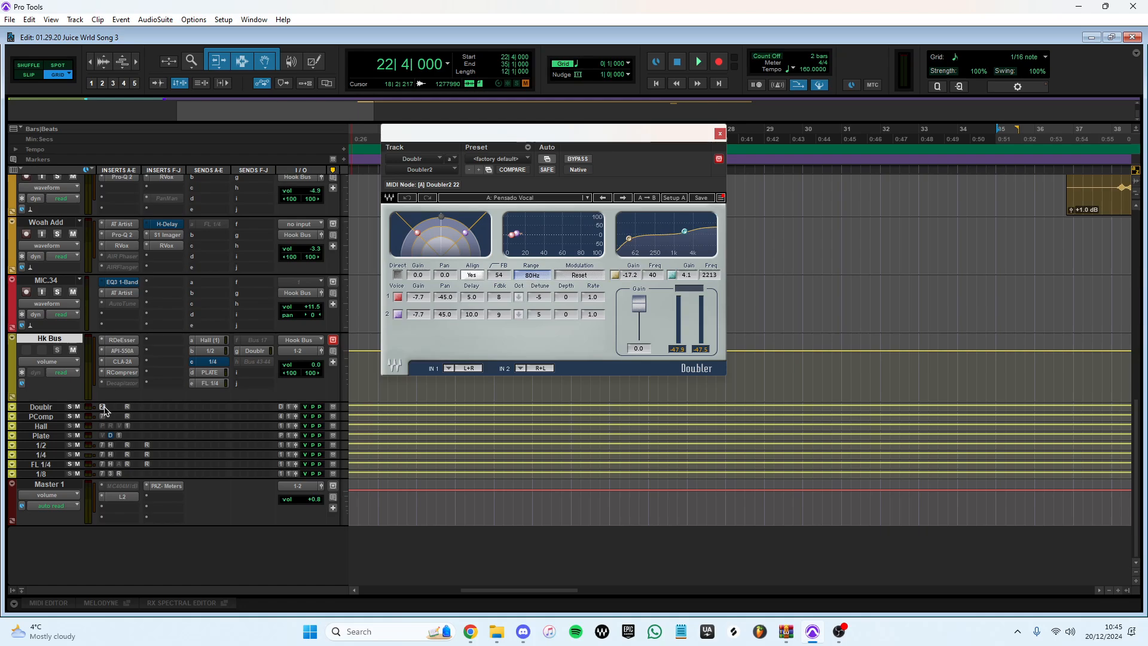
left_click(105, 409)
left_click(126, 409)
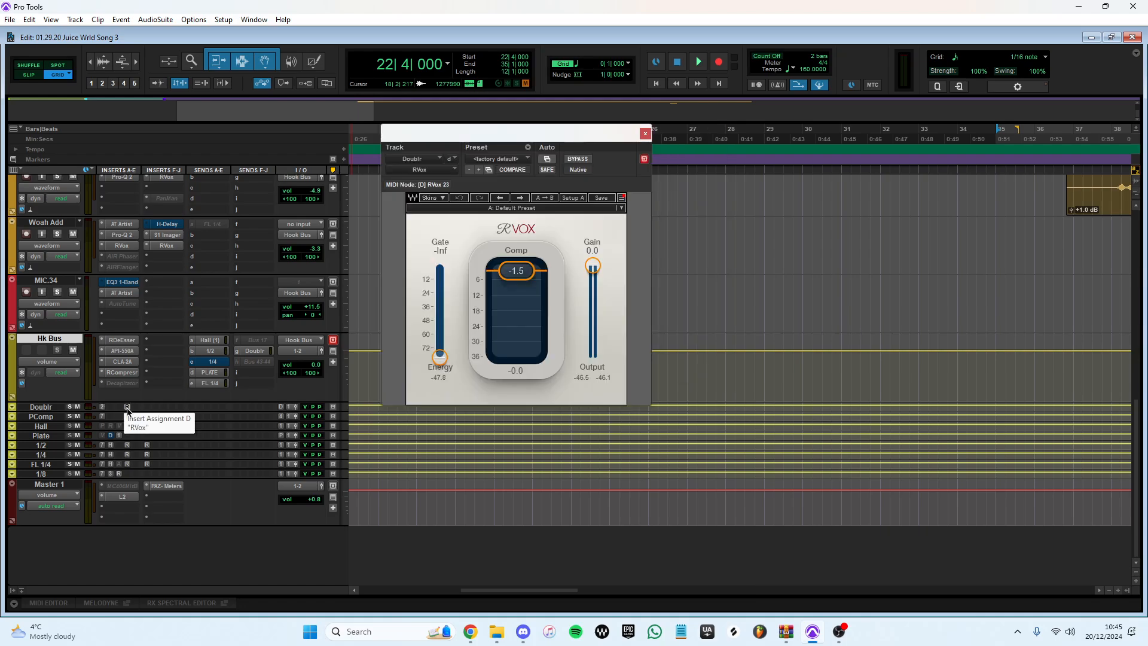
left_click(127, 409)
Step: Inspect the CLA-76 and the fourth insert on the PComp track, closing each plug-in window
left_click(101, 416)
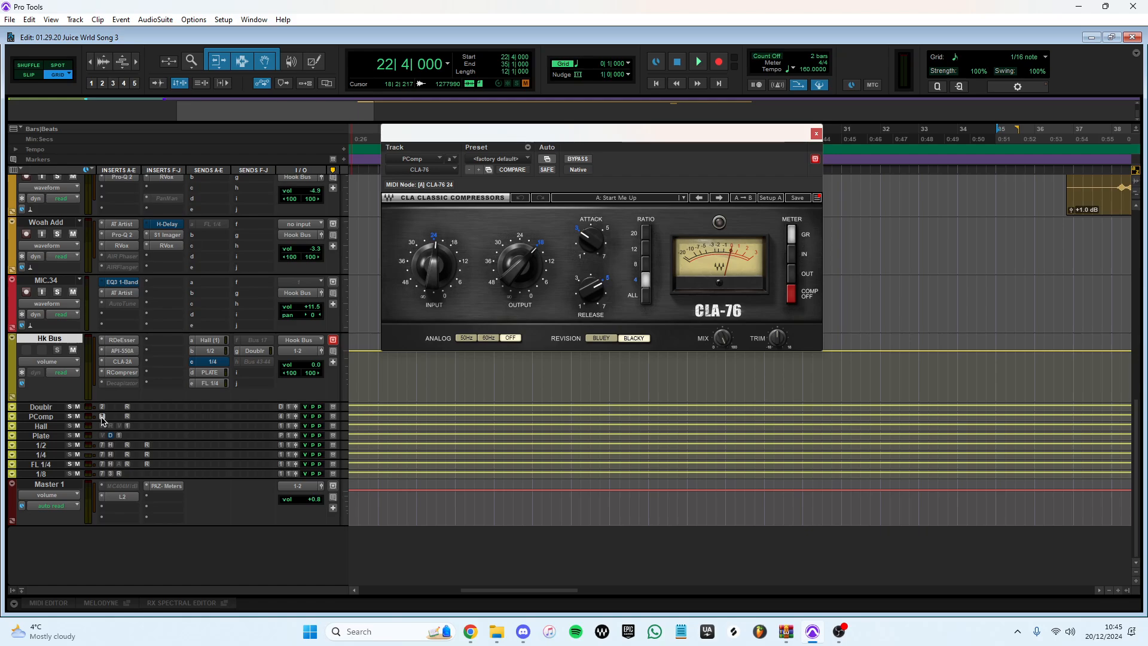
left_click(101, 417)
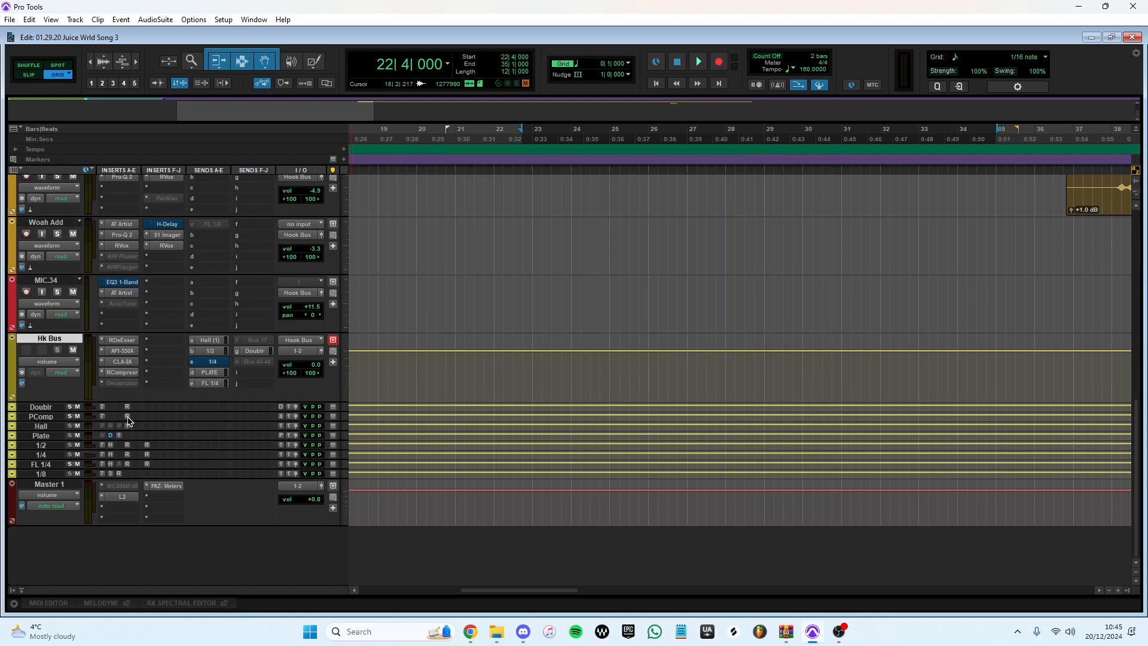
left_click(127, 416)
left_click(127, 418)
Step: Inspect the S1 Imager and the inactive PCM Native Concert Hall insert on the Hall track
left_click(127, 426)
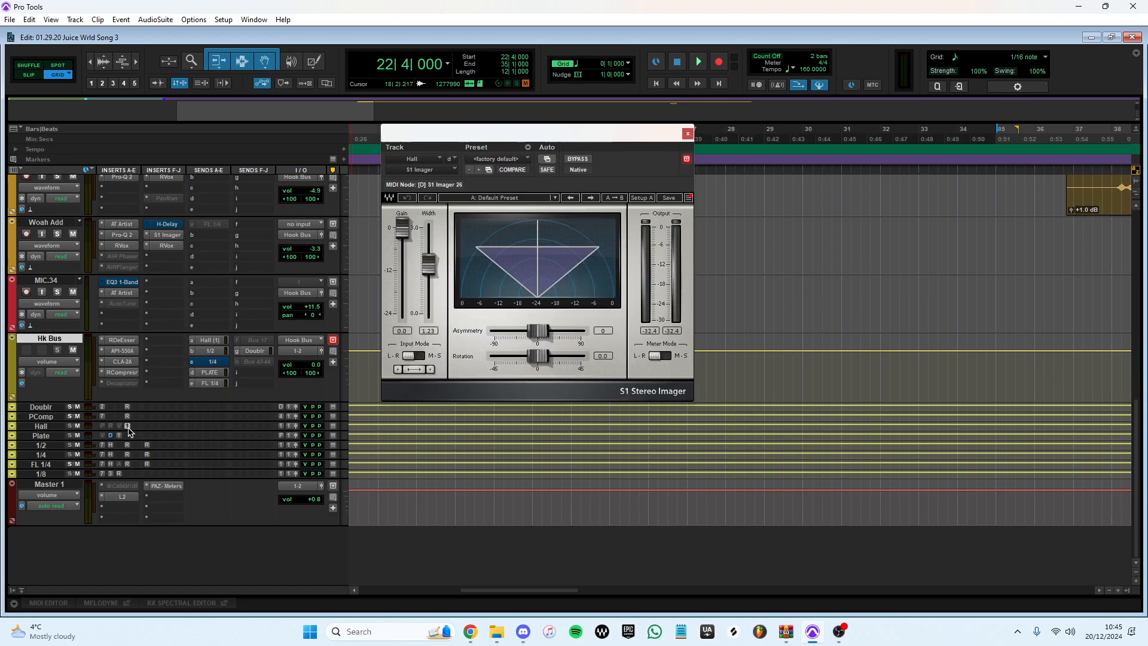
left_click(126, 426)
left_click(101, 426)
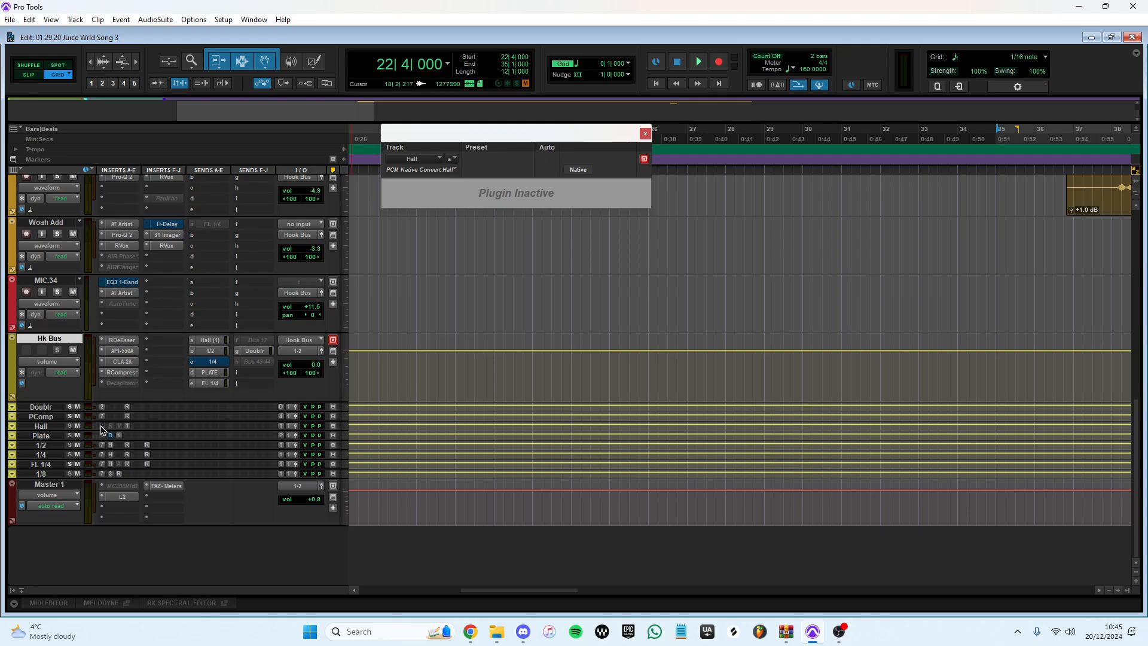
left_click(101, 426)
Step: Make the inactive RVerb insert on the Hall track active, review its settings and close the plug-in window
left_click(111, 425)
right_click(111, 430)
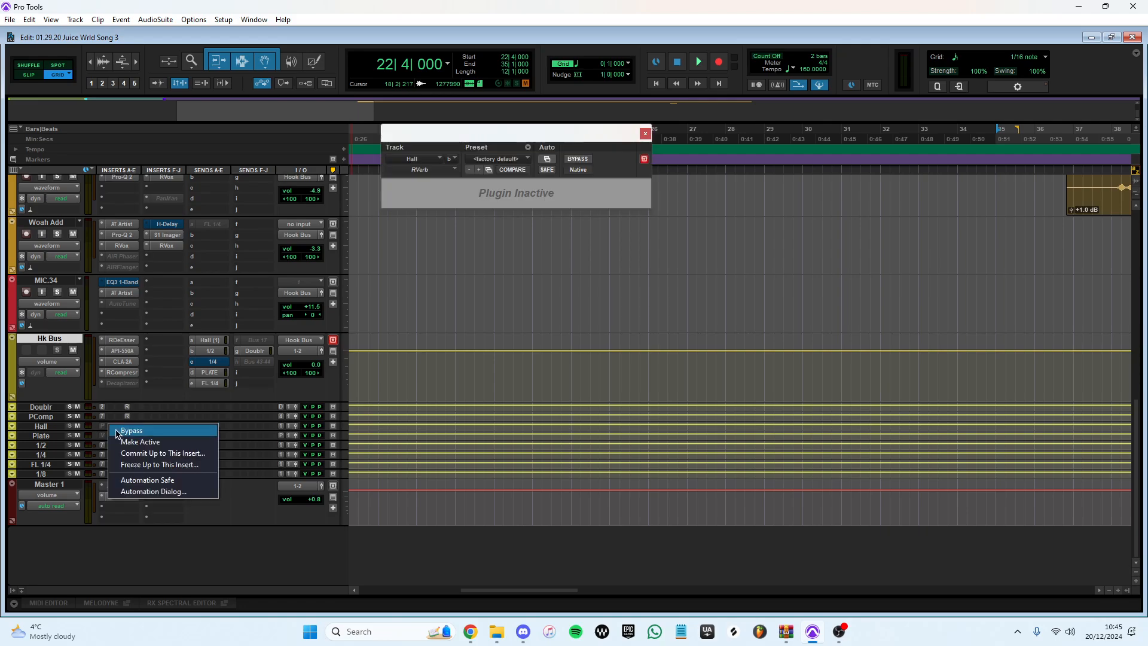
left_click(179, 441)
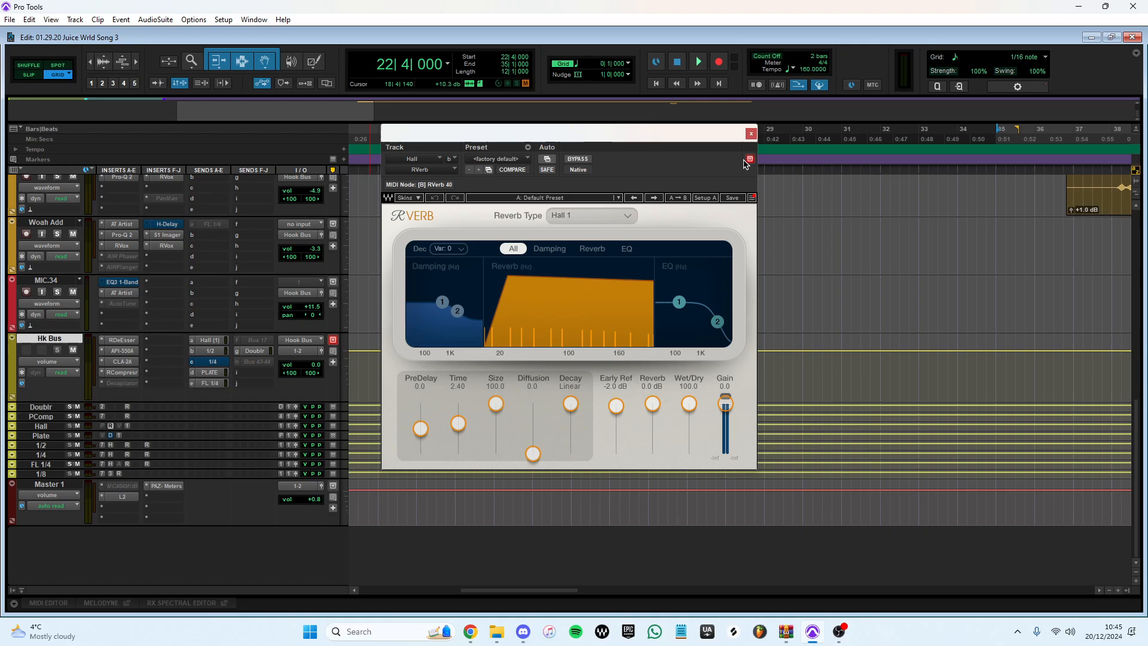
left_click(751, 133)
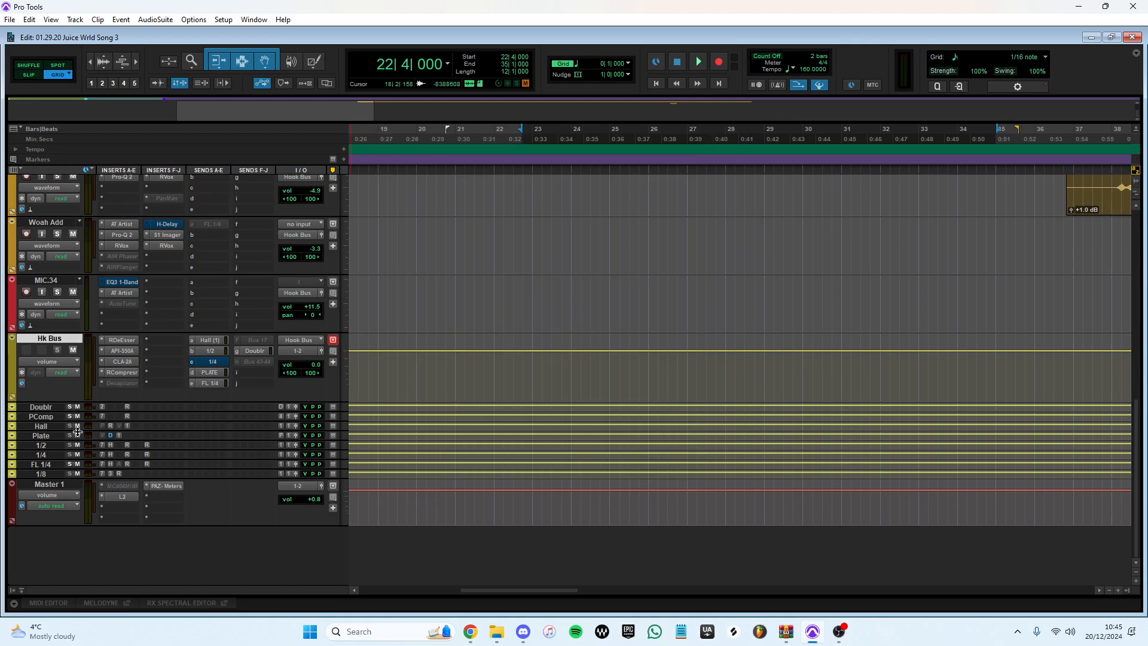
Step: Inspect the inactive ValhallaVintageVerb and the bypassed D-Verb on the Plate track, closing the D-Verb window
left_click_drag(77, 432, 134, 433)
left_click(126, 450)
left_click(125, 450)
left_click(104, 443)
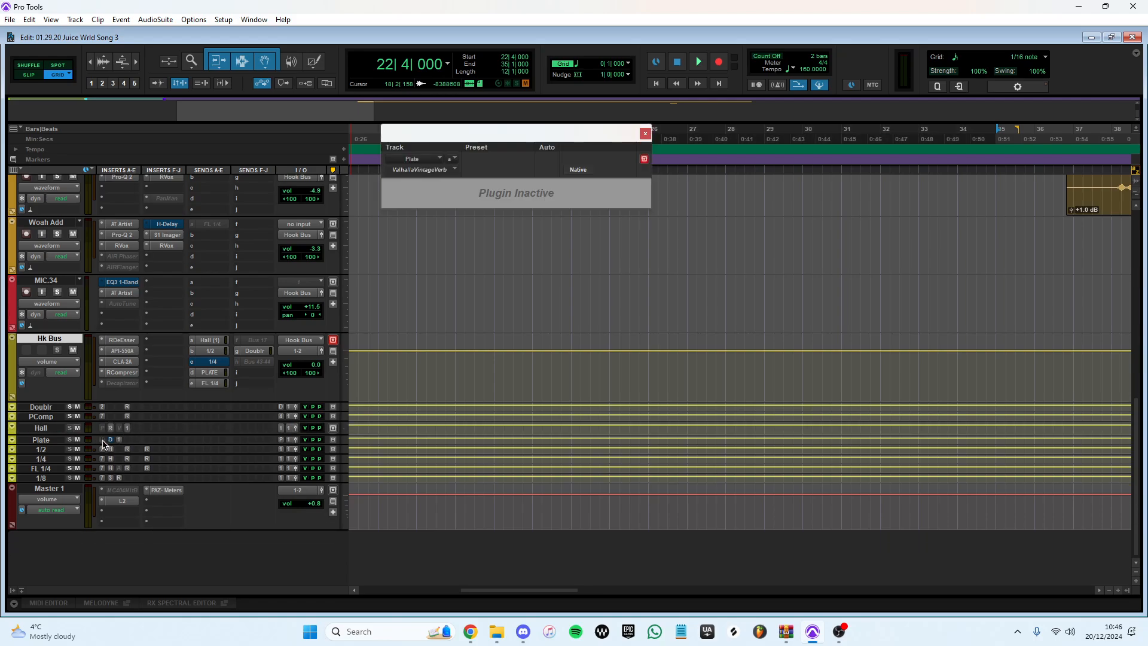
left_click(111, 440)
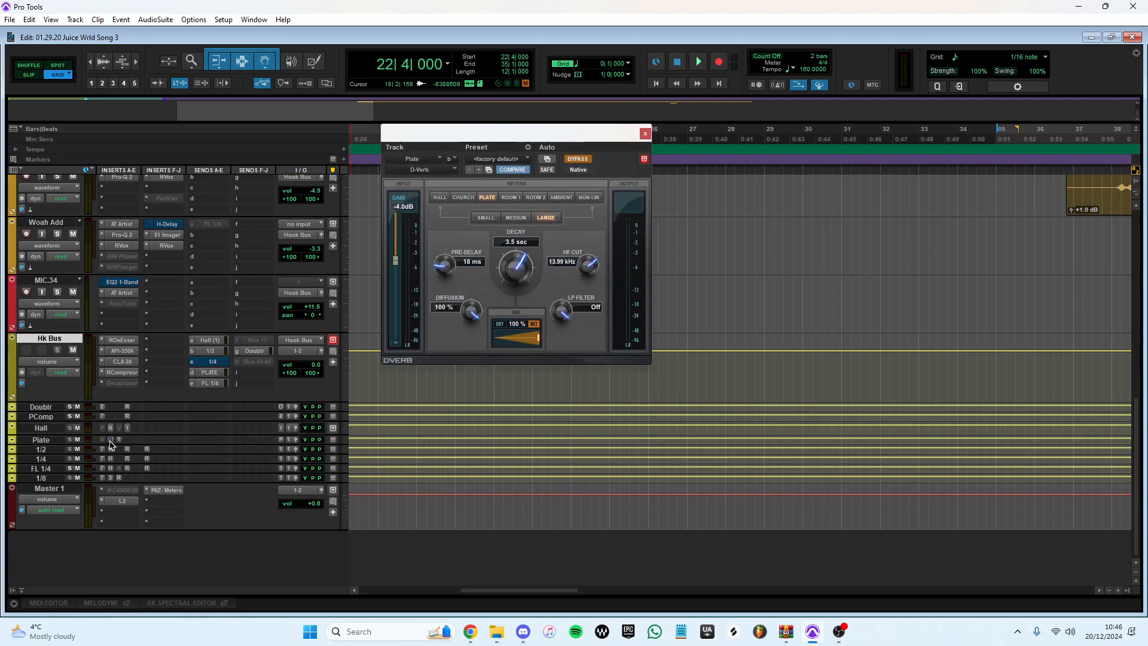
left_click(111, 441)
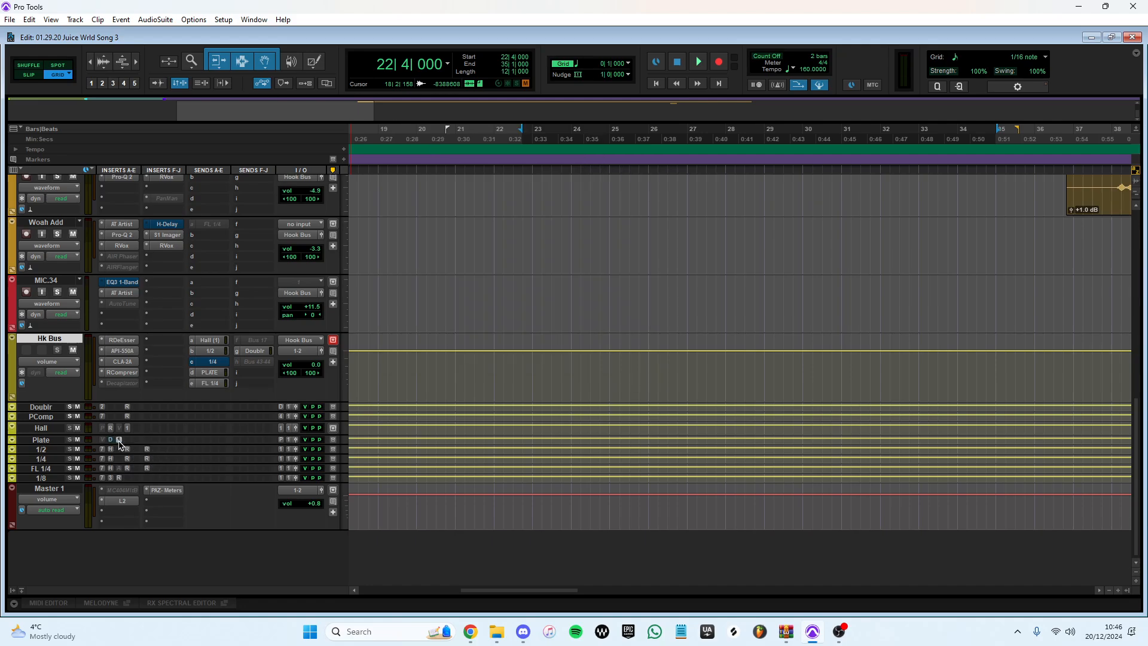
Step: Inspect the third insert on the Plate track and the EQ3 7-Band on the 1/2 track, closing each plug-in window
left_click(119, 441)
left_click(119, 440)
left_click(102, 450)
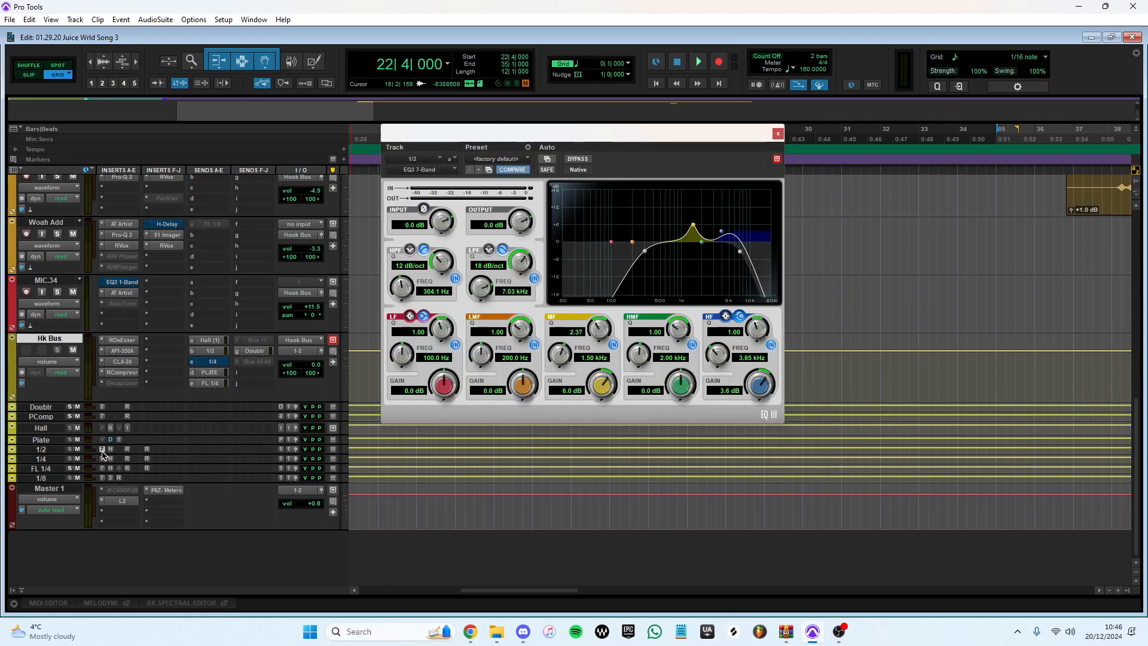
left_click(102, 450)
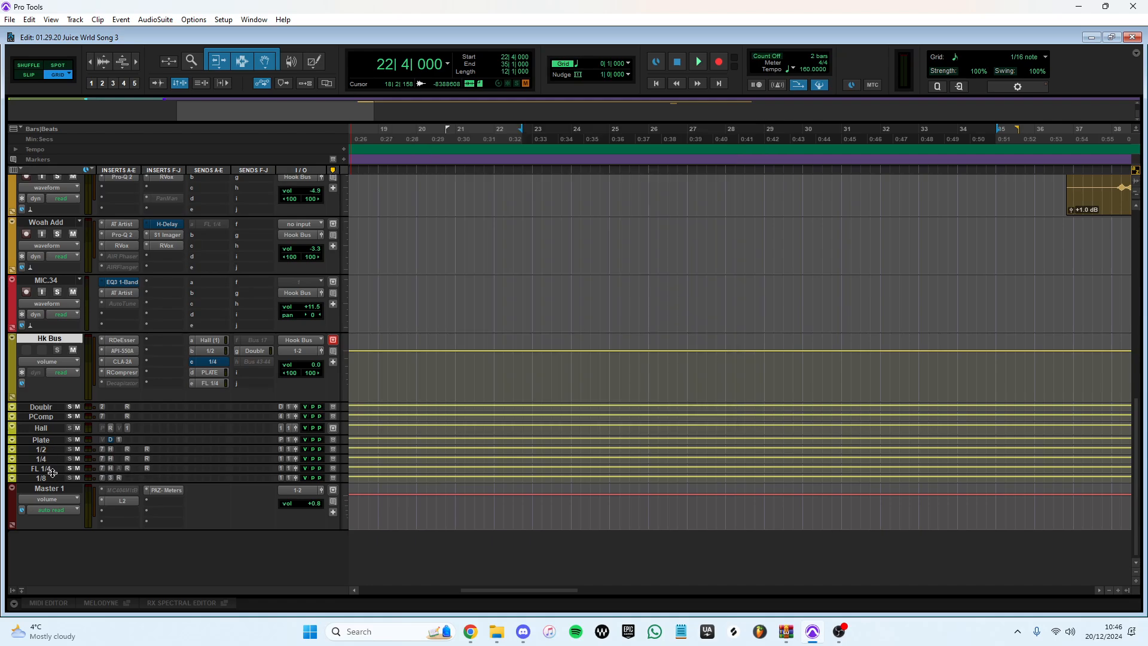
Step: Inspect the EQ3 7-Band and H-Delay on the 1/4 track, closing each plug-in window
left_click(48, 459)
left_click(102, 459)
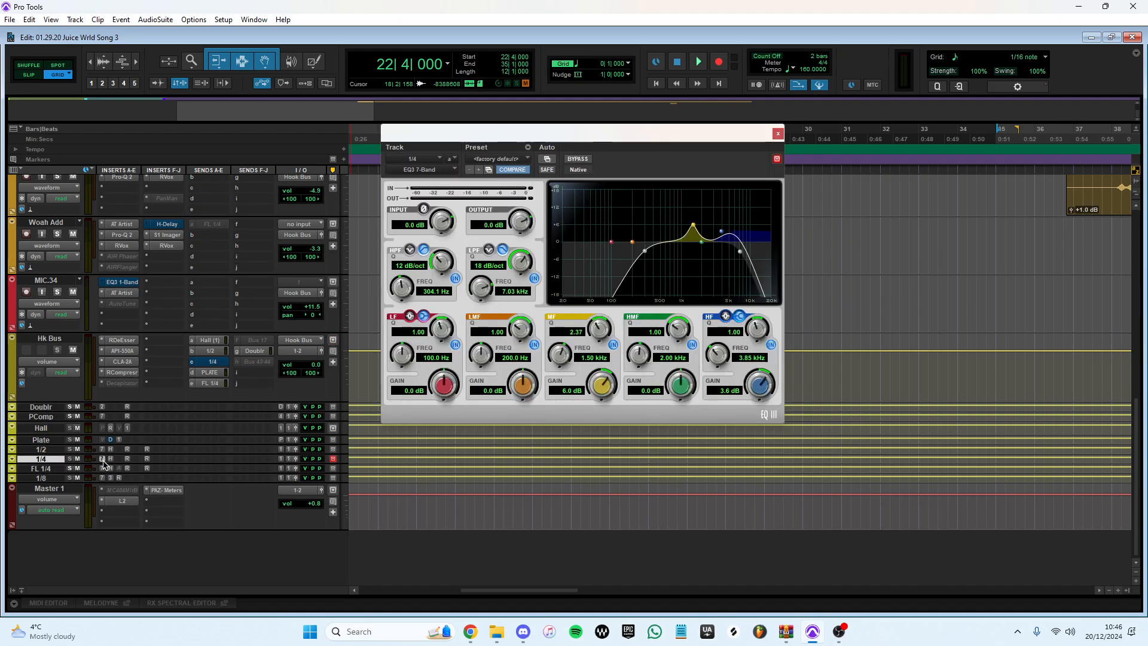
left_click(102, 459)
left_click(111, 459)
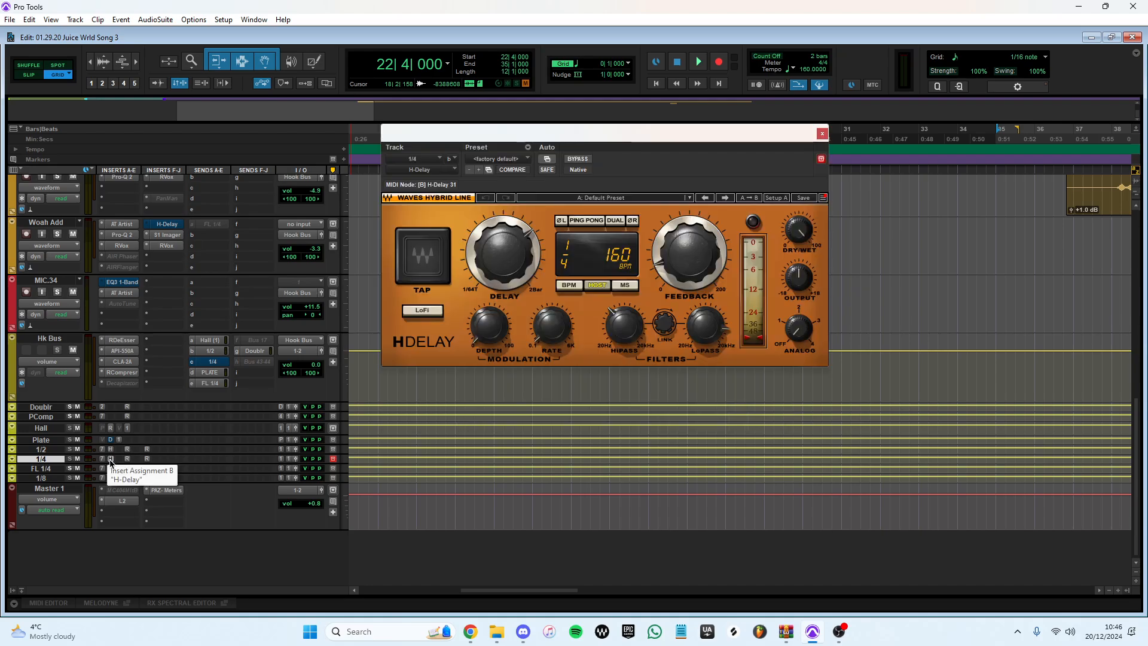
left_click(110, 459)
Step: Inspect the RVerb and the last insert on the 1/4 track, review the RVerb settings again and close its window
left_click(127, 459)
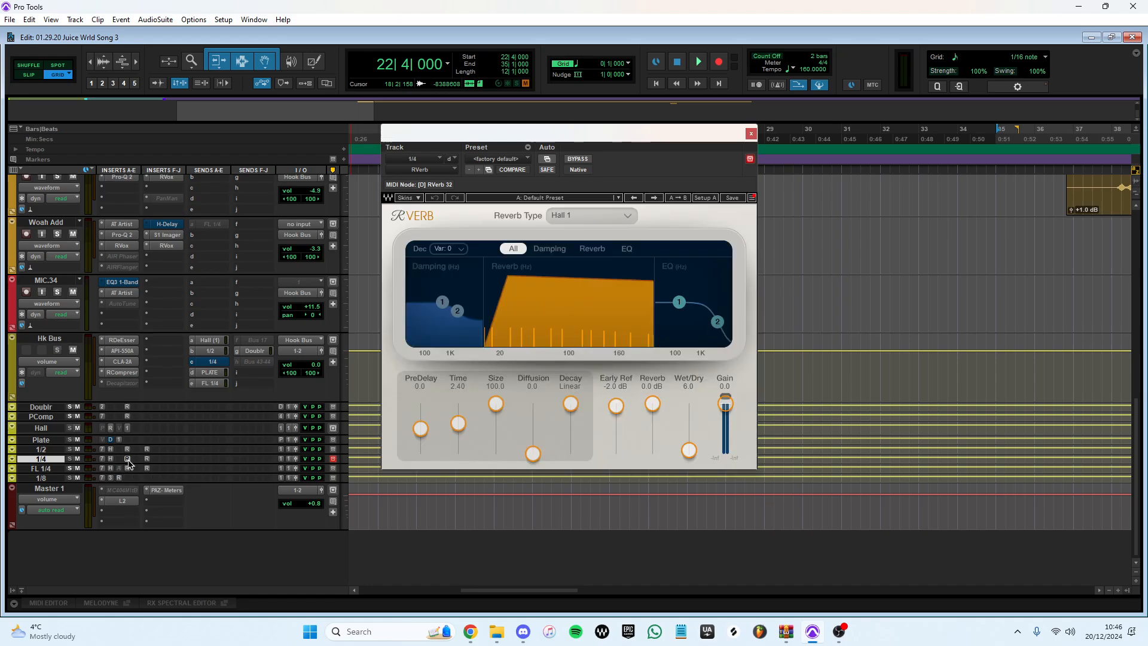
left_click(128, 459)
left_click(148, 459)
left_click(147, 459)
left_click(127, 460)
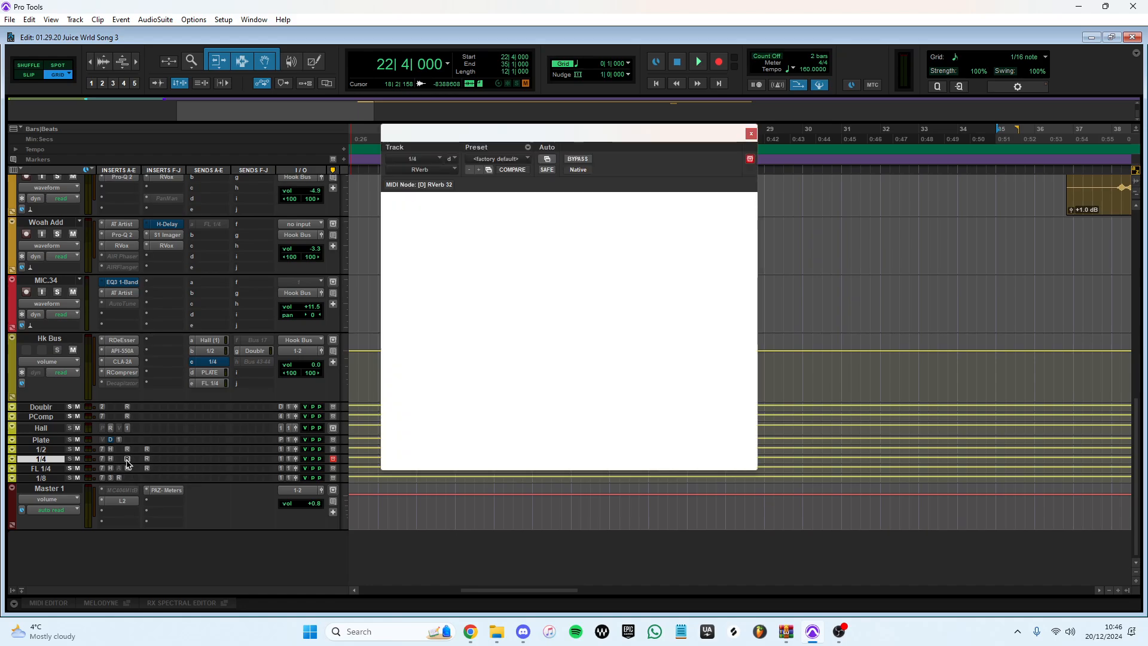
left_click_drag(541, 135, 521, 127)
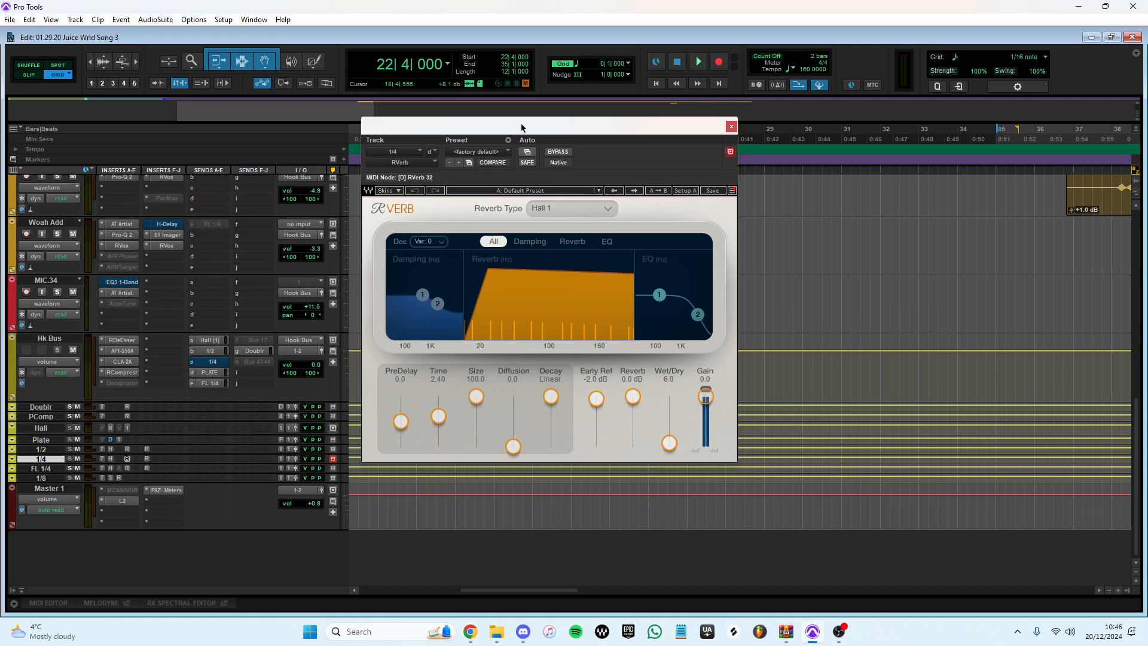
left_click(730, 127)
Step: Inspect the inactive MC404 Multi-Band, the L2 and the PAZ Meters on the Master 1 track, closing the plug-in windows
scroll(126, 502, "down", 1)
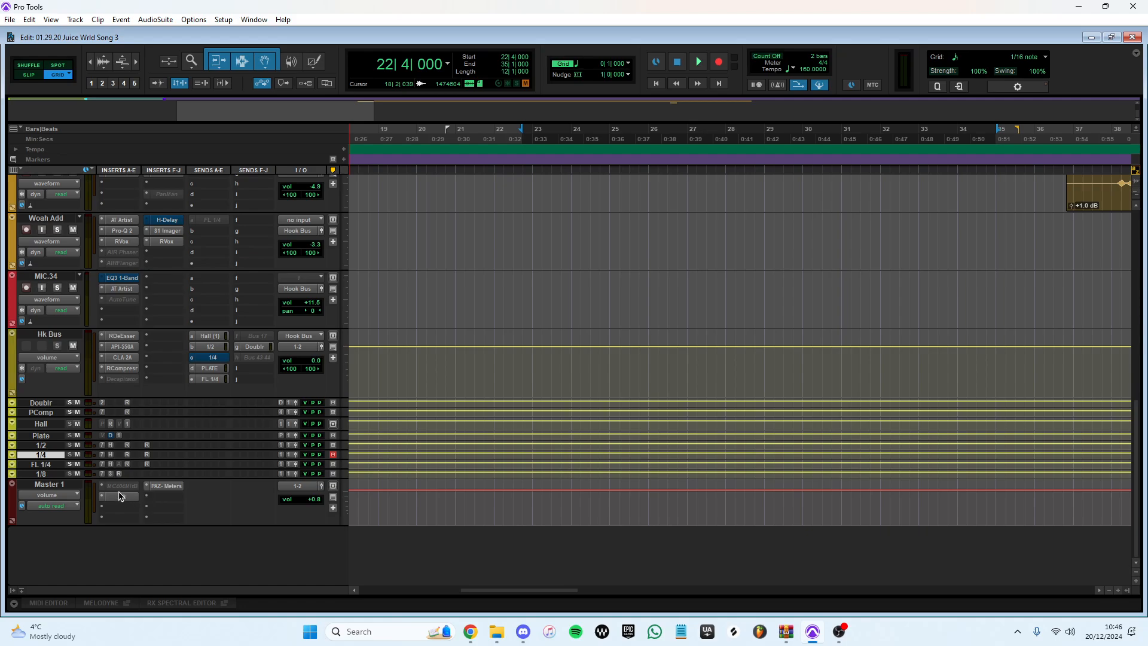
left_click(123, 487)
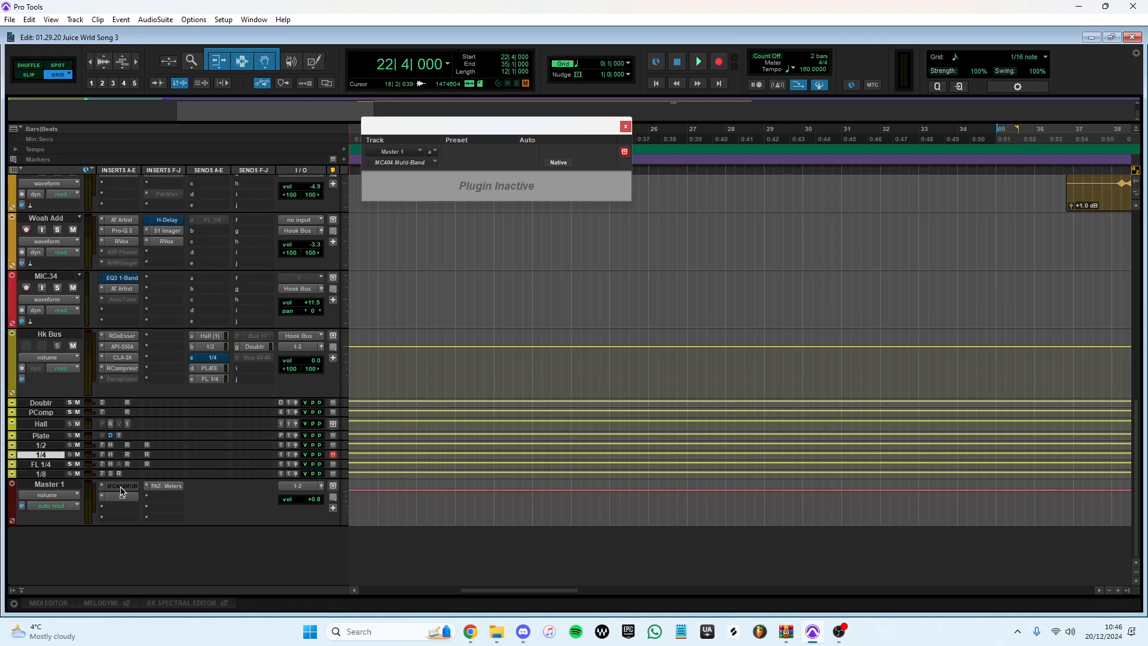
left_click(129, 497)
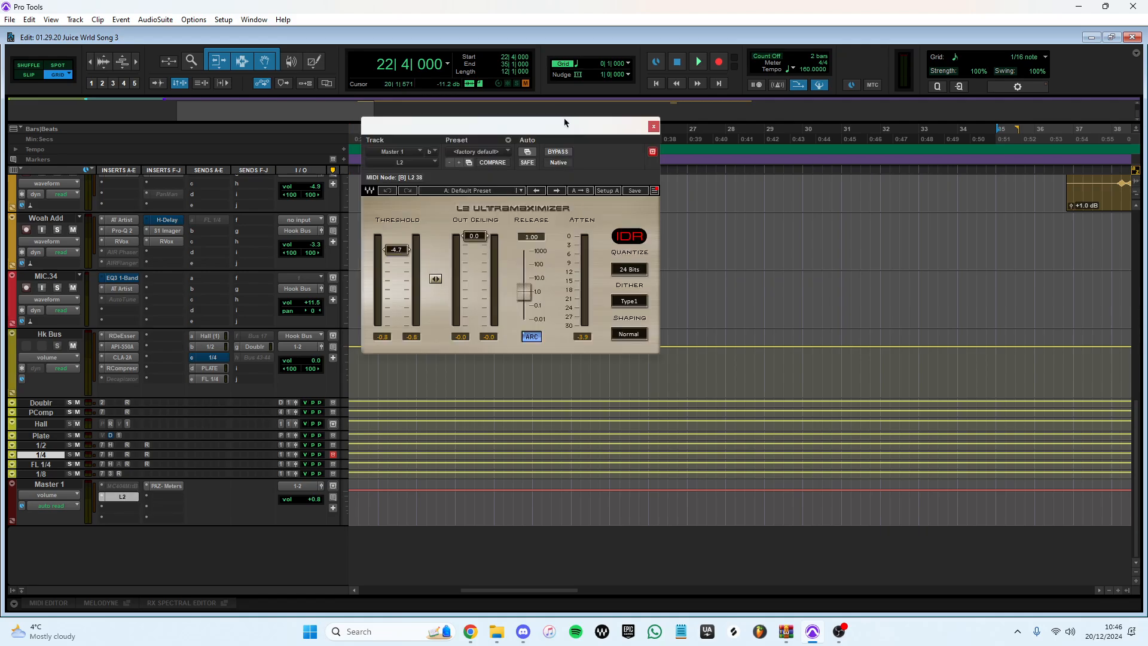
left_click_drag(565, 123, 662, 145)
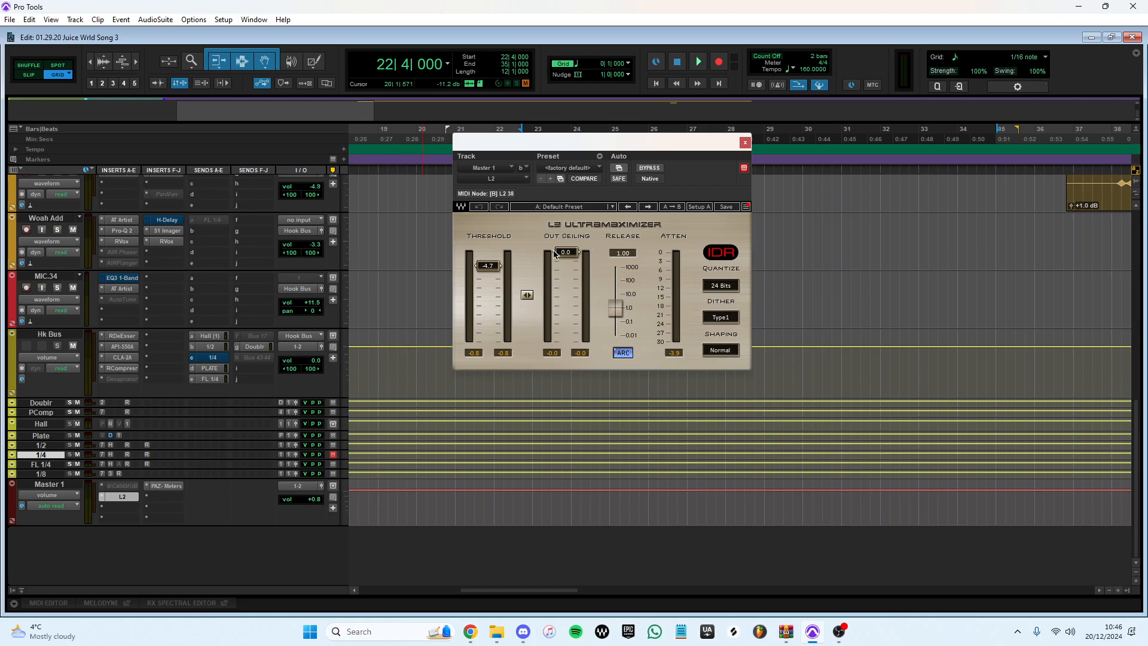
left_click(745, 144)
left_click(167, 486)
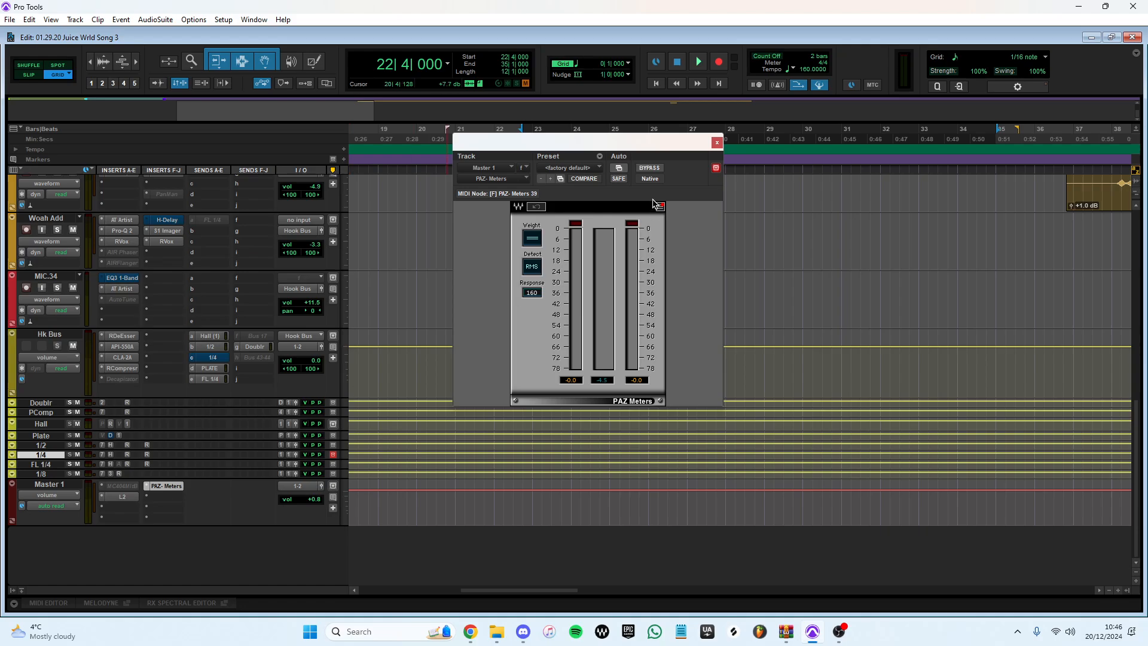
left_click(717, 143)
Step: Look over the tracks from the music to the master and briefly play the session from bar 21
scroll(425, 383, "up", 10)
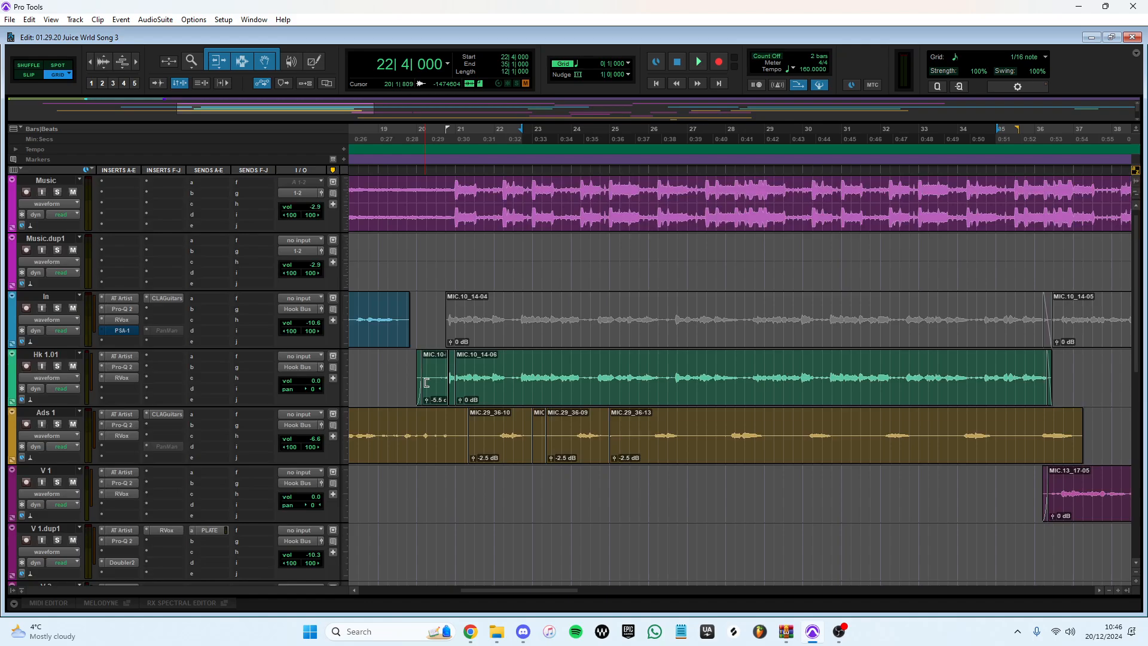
scroll(424, 382, "down", 3)
scroll(424, 382, "down", 1)
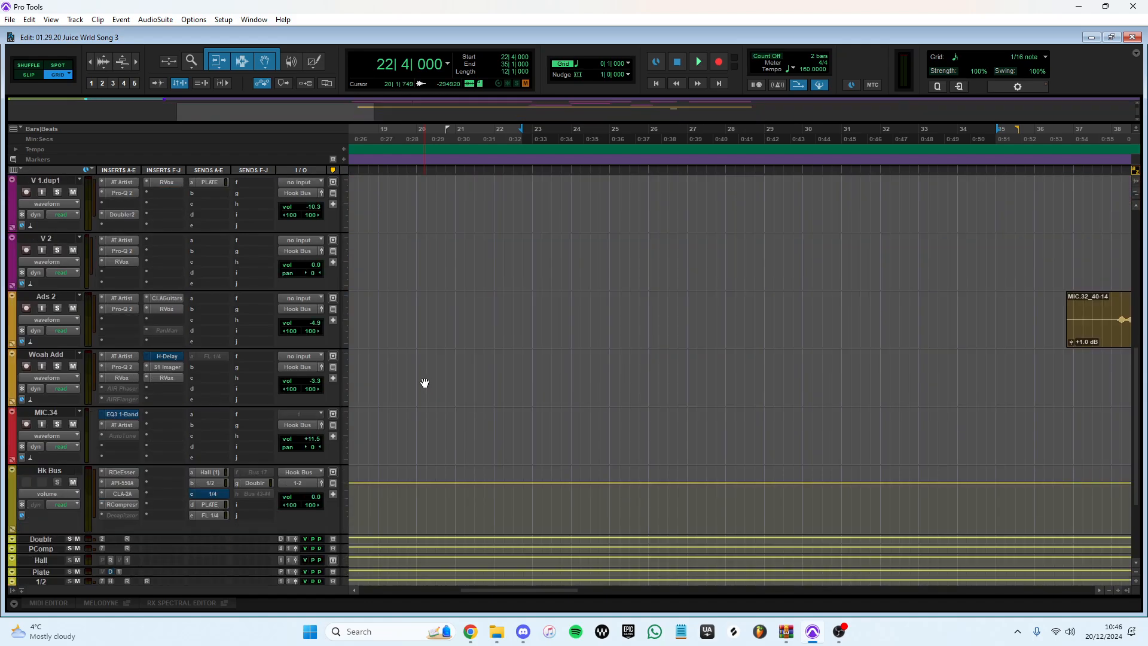
scroll(434, 361, "down", 2)
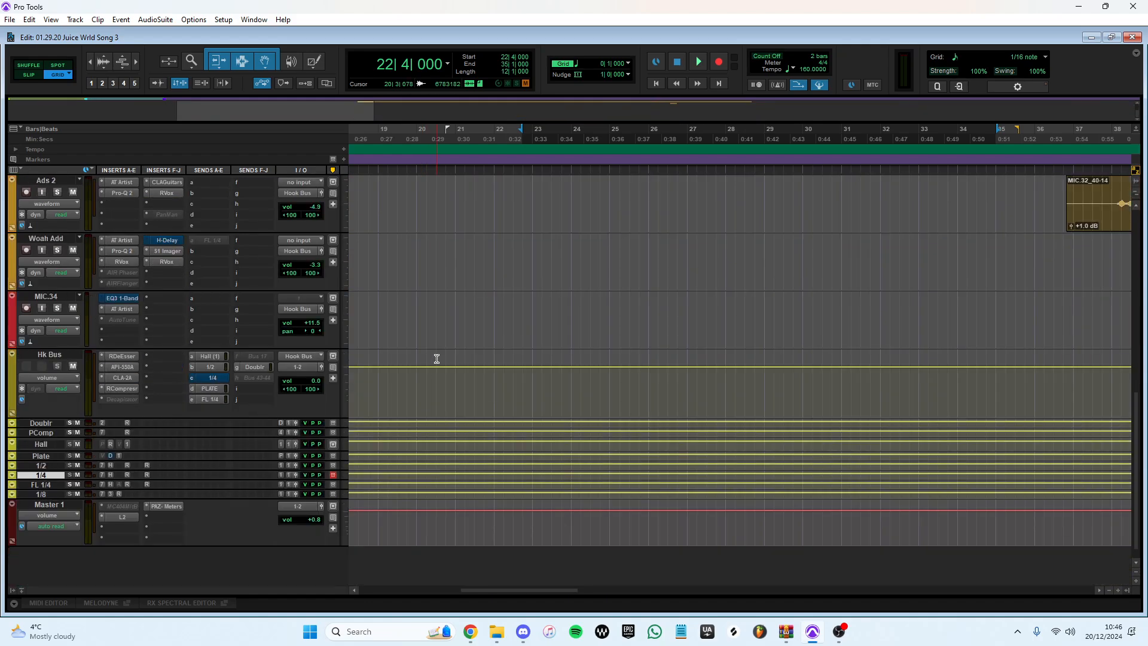
scroll(603, 306, "up", 10)
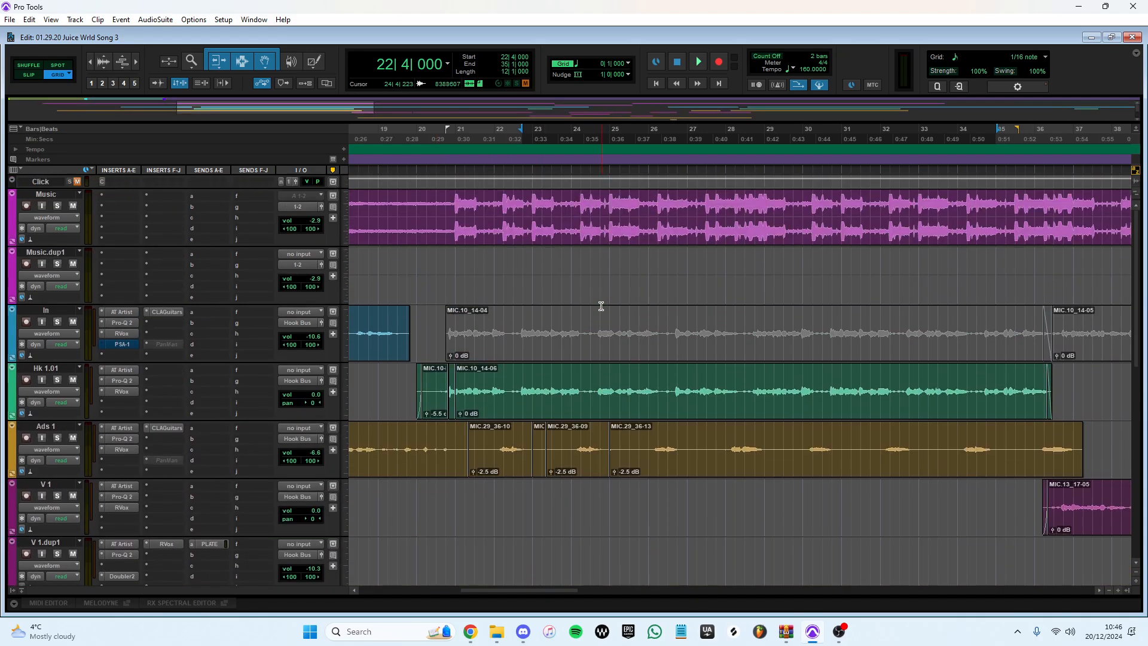
left_click(458, 273)
scroll(479, 265, "down", 1)
key("space")
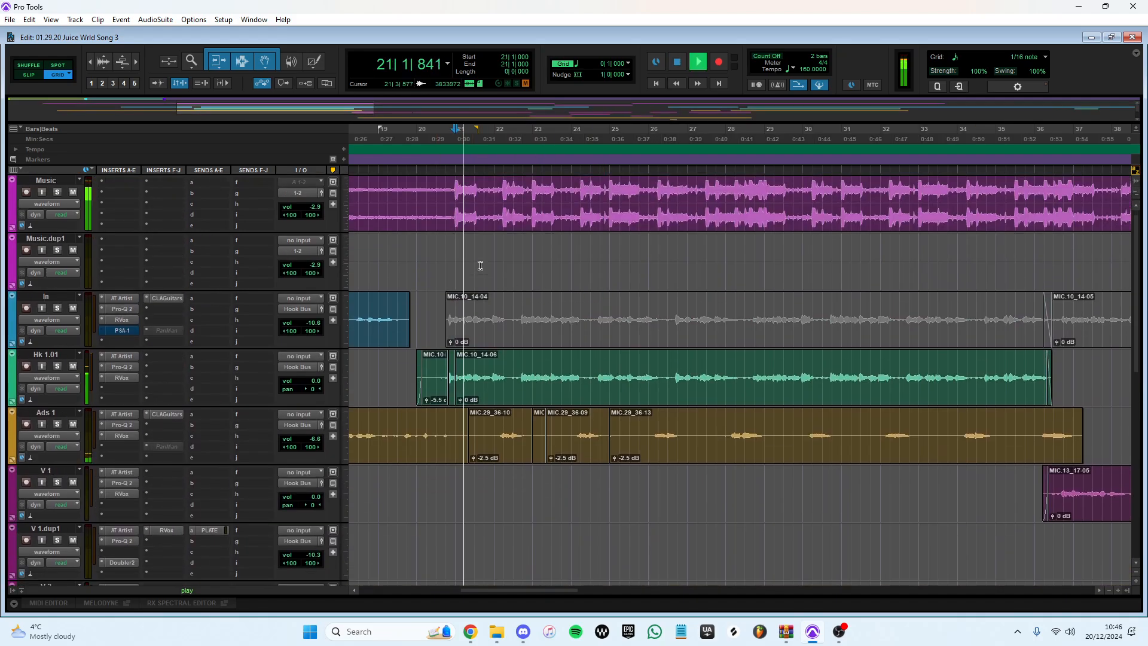
key("space")
Step: Check the clip options of the muted MIC.10_14-05 clip on the In track, dismiss them and deselect the clip
key("r")
key("r")
key("r")
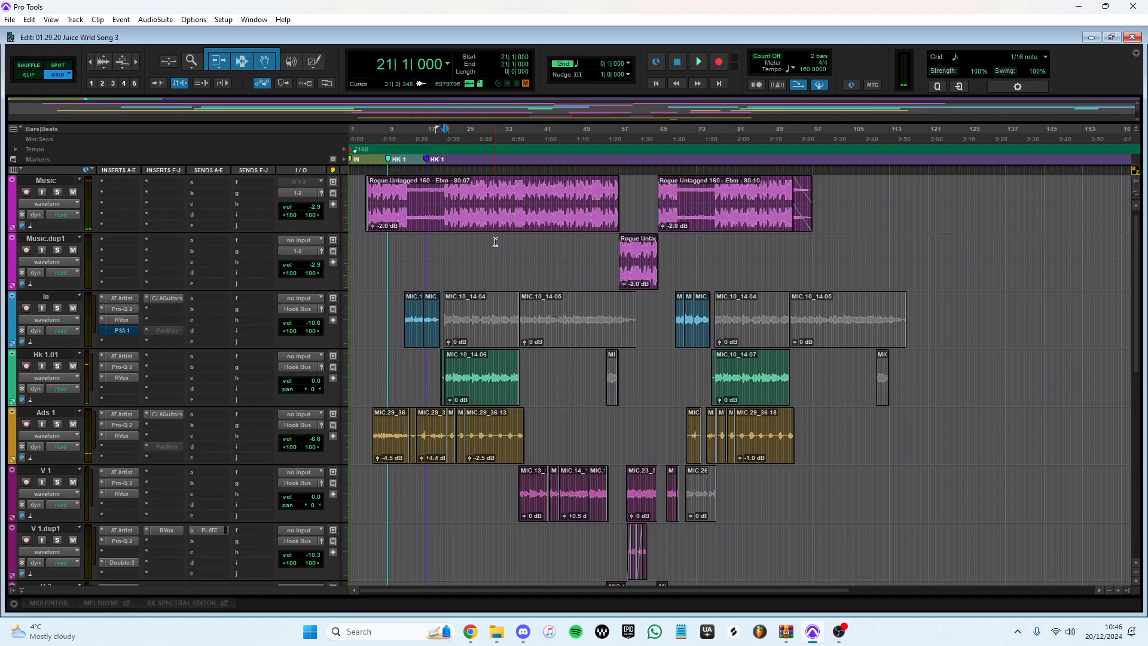
scroll(529, 313, "down", 1)
left_click(560, 273)
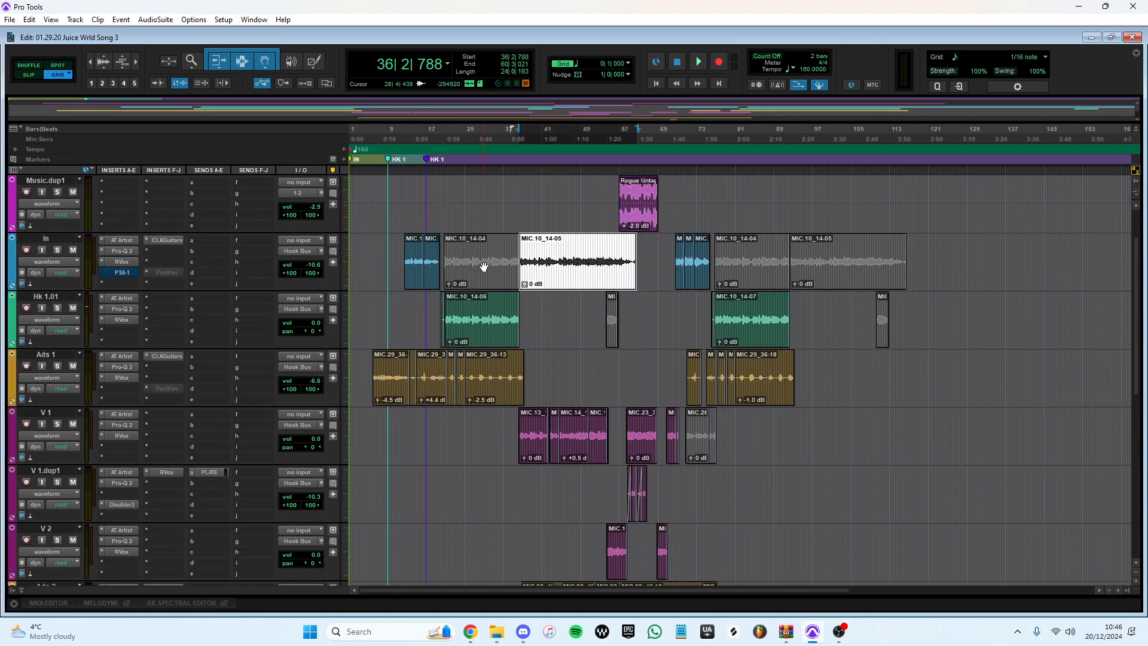
right_click(574, 266)
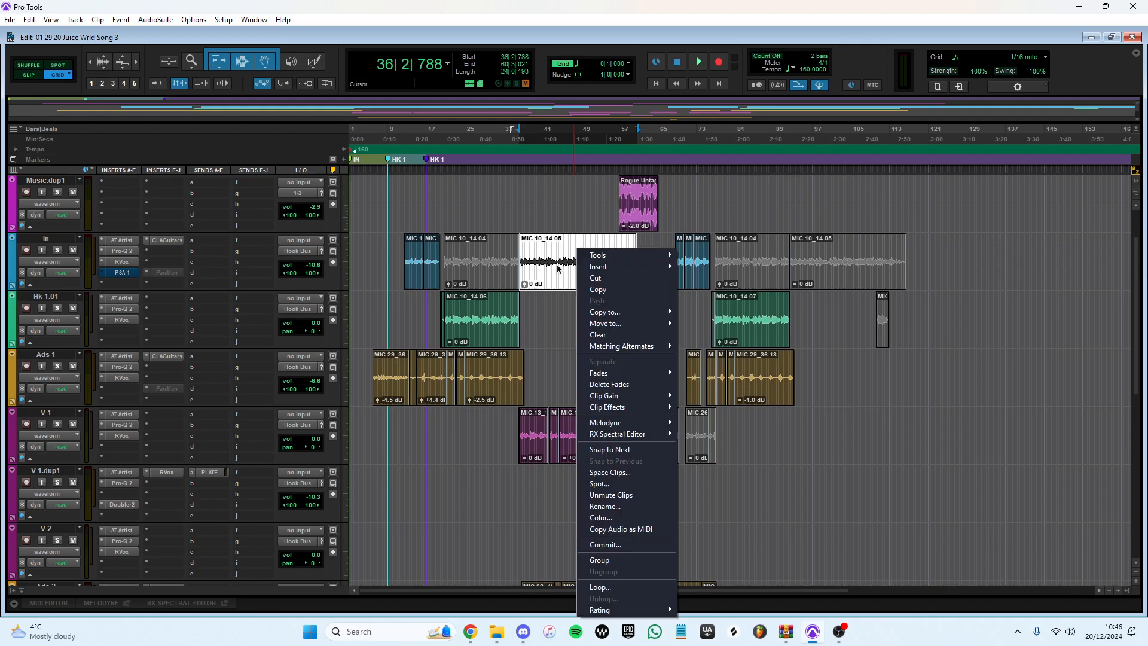
left_click(557, 268)
left_click(979, 353)
Step: Move the Ads 1 track below V 2, directly above Ads 2
scroll(912, 386, "down", 7)
scroll(866, 393, "up", 5)
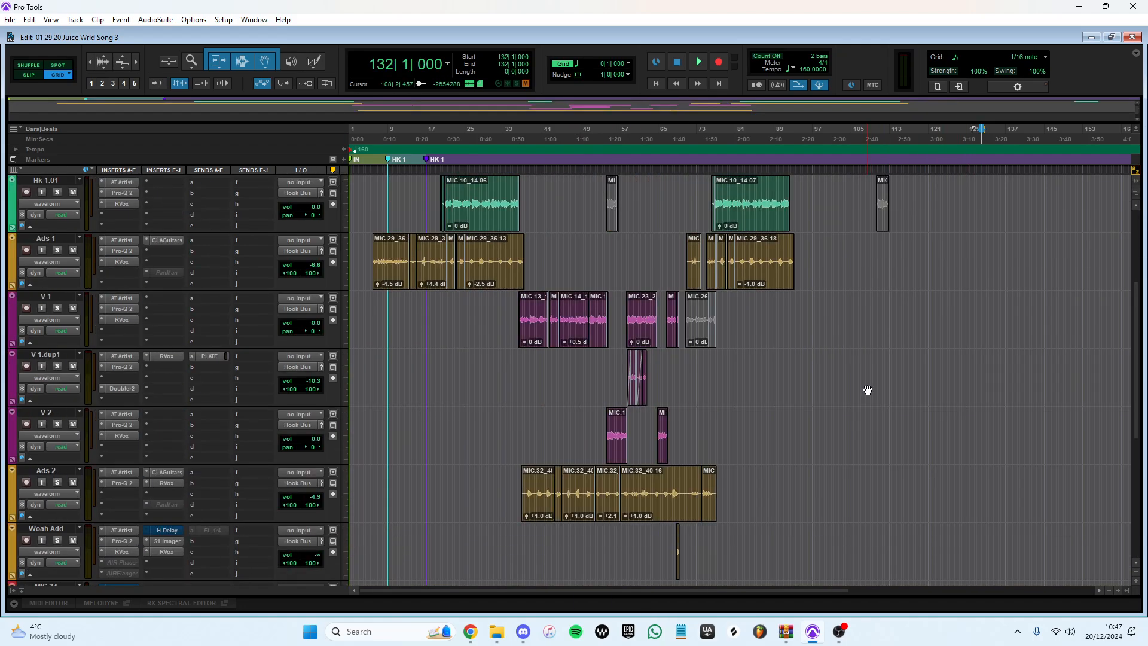
scroll(868, 390, "up", 2)
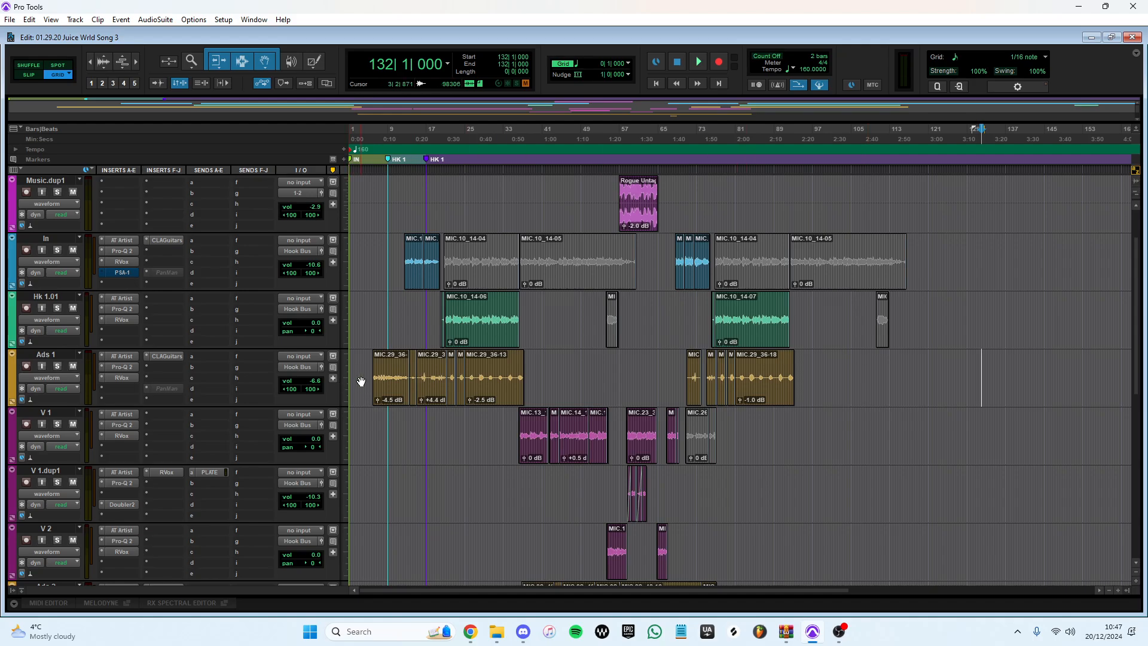
left_click_drag(46, 354, 101, 582)
left_click(895, 483)
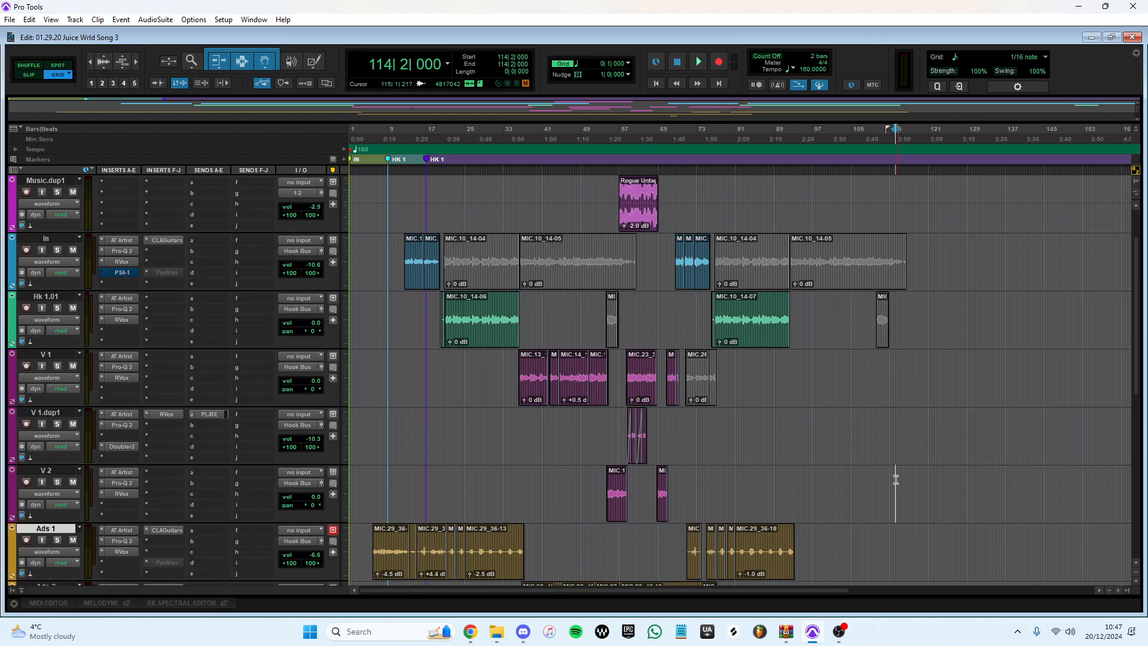
Step: Review the reordered tracks and play from the start of the V 1.dup1 clips, soloing and unsoloing that track before stopping
scroll(815, 454, "down", 5)
scroll(815, 454, "up", 7)
scroll(806, 444, "down", 5)
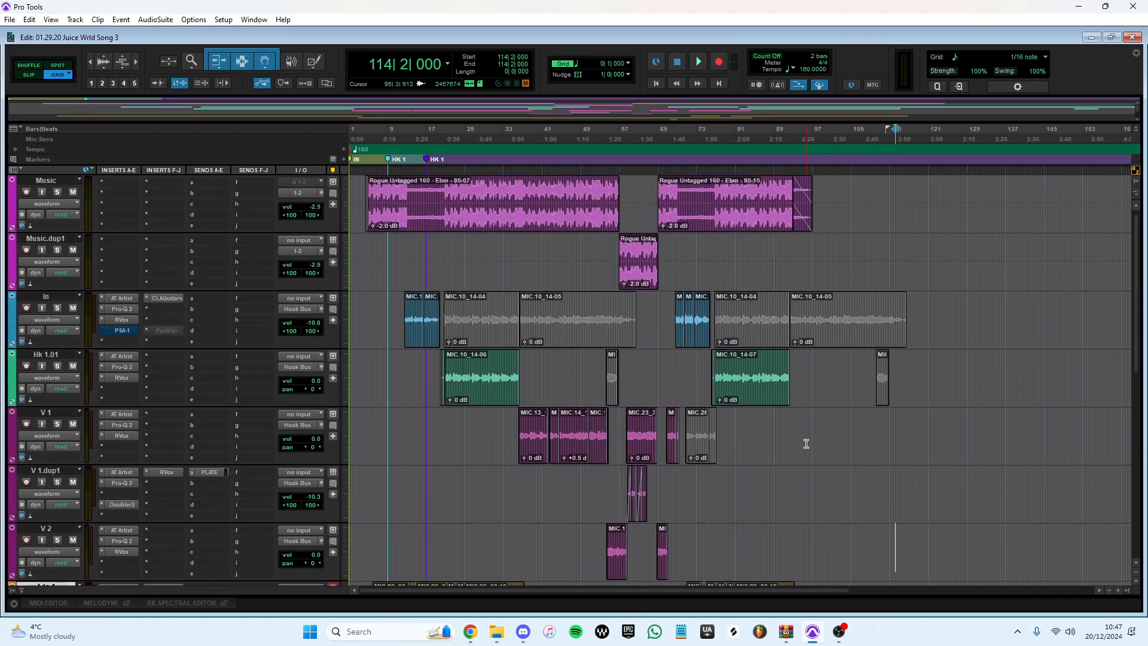
left_click(440, 369)
scroll(604, 503, "down", 5)
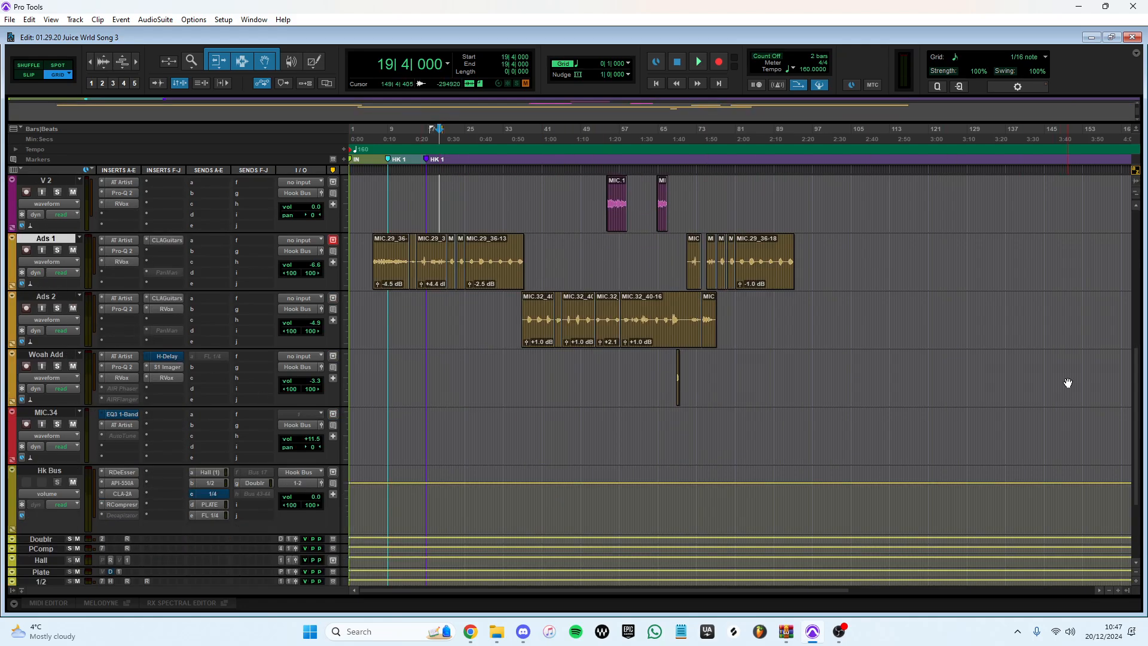
scroll(1057, 378, "up", 5)
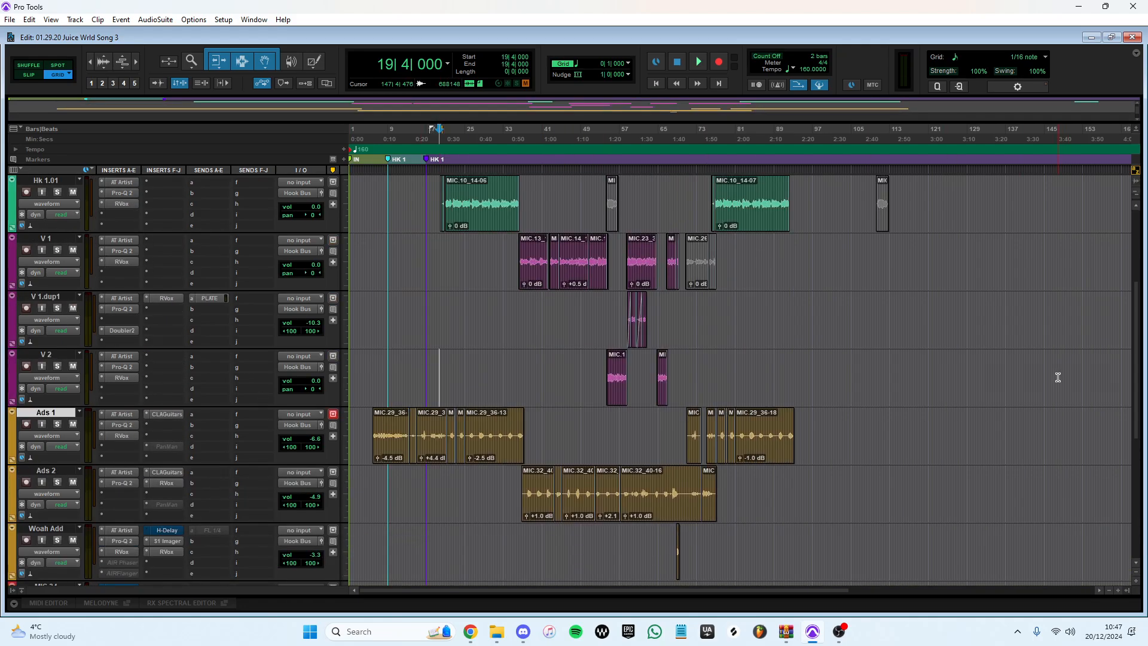
left_click(626, 320)
key("space")
left_click(57, 310)
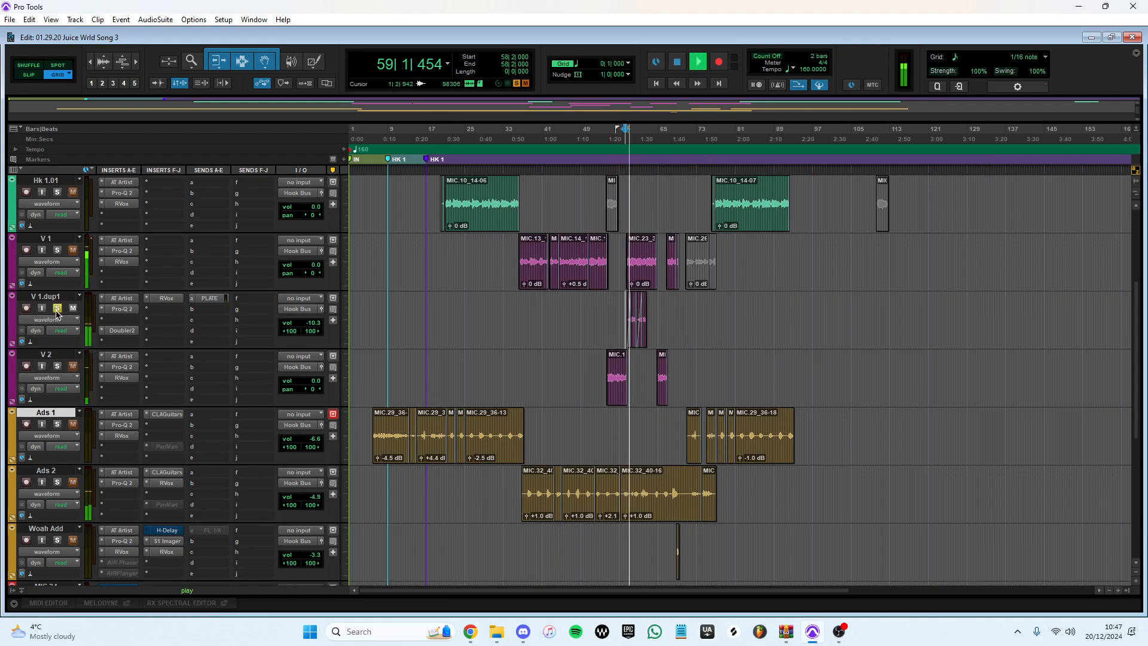
left_click(57, 308)
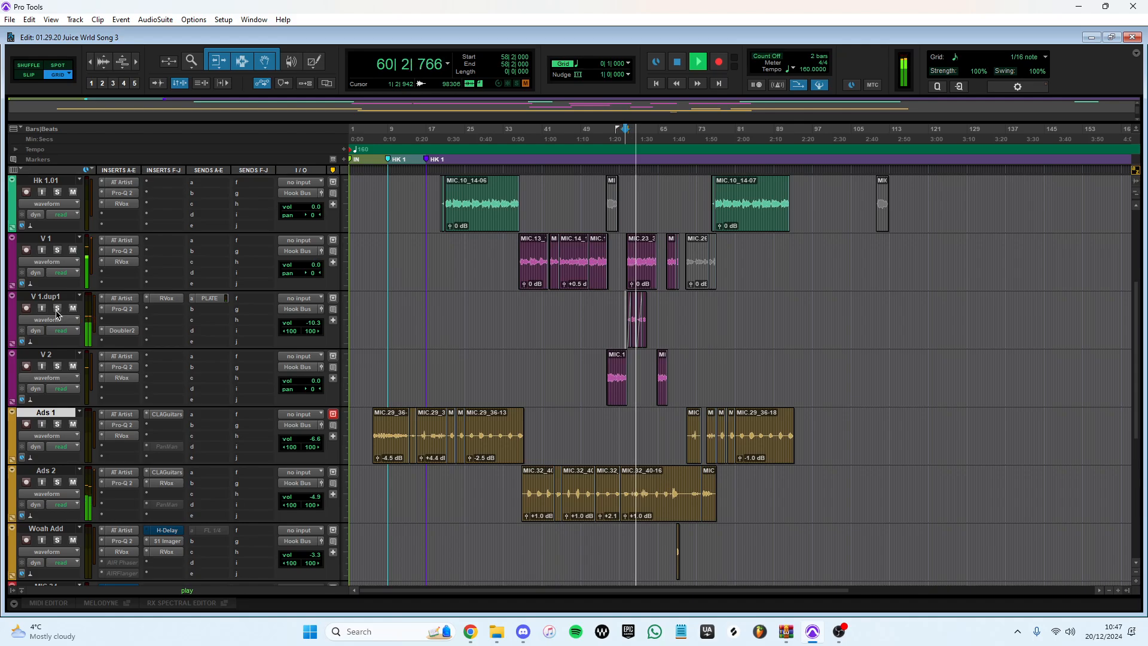
key("space")
Step: Inspect Auto-Tune Artist on V 1.dup1 and solo the track to compare playback with the plug-in active and bypassed
left_click(121, 298)
left_click_drag(741, 155, 506, 122)
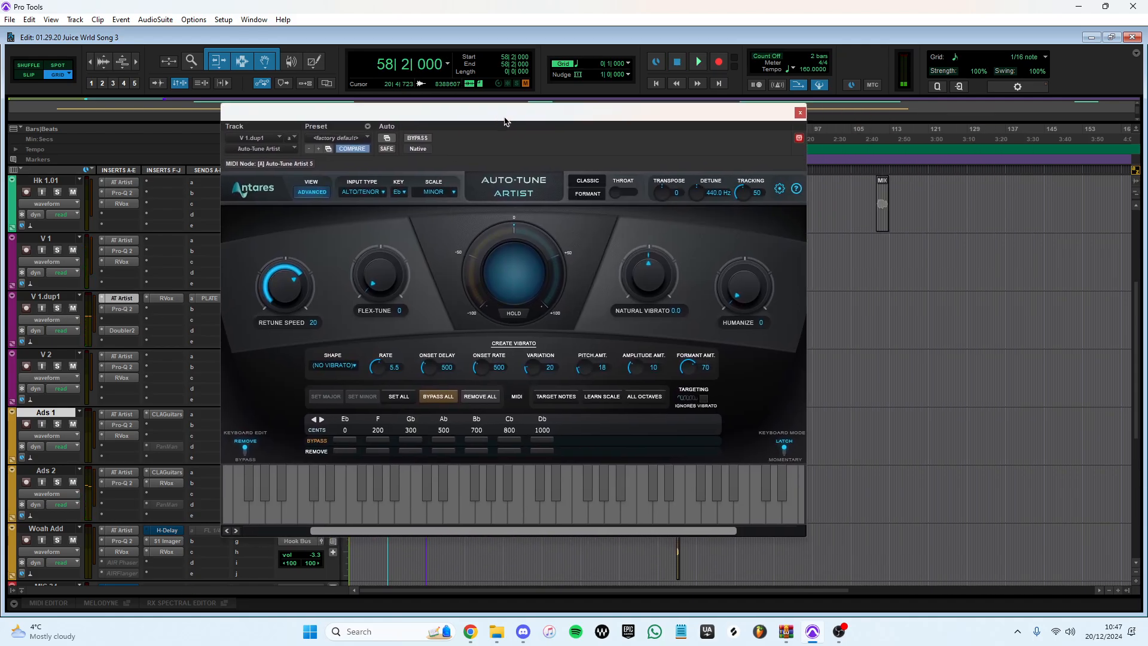
left_click(57, 309)
key("space")
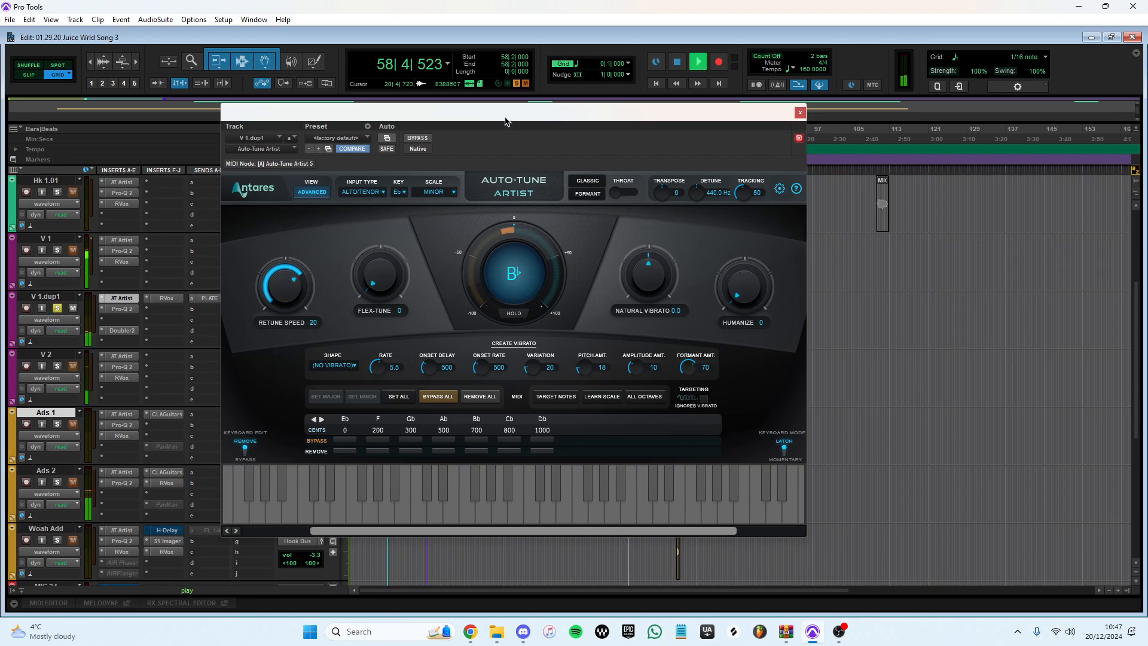
left_click(426, 141)
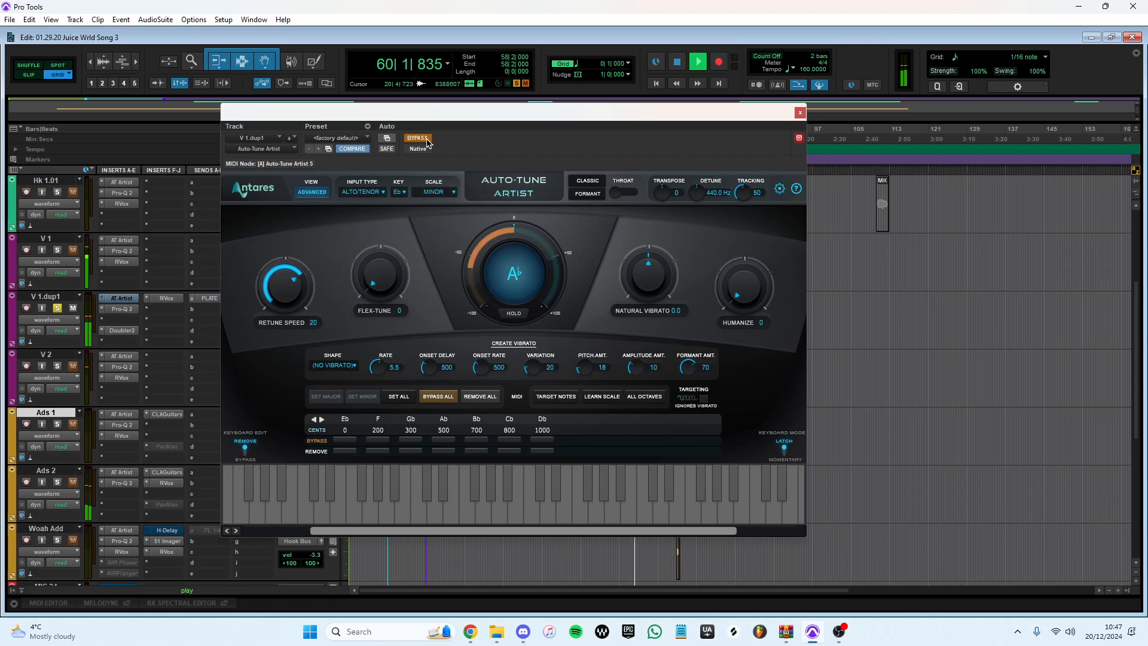
key("space")
left_click(427, 141)
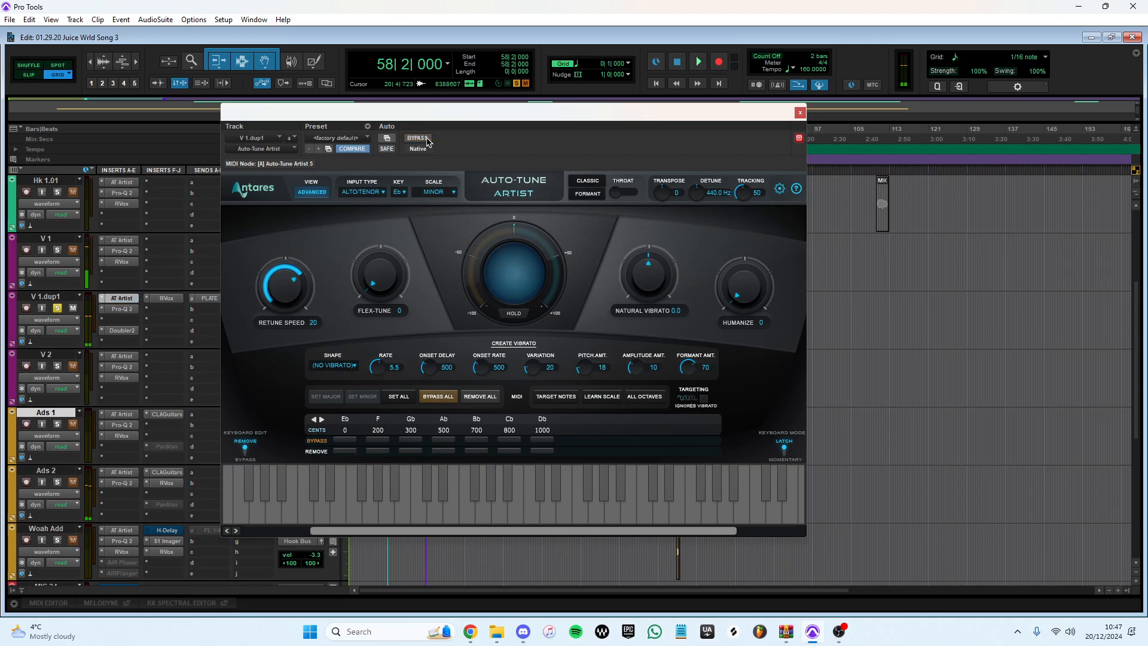
Step: Inspect the Pro-Q 2 on the V 1.dup1 track and close its window
left_click(120, 319)
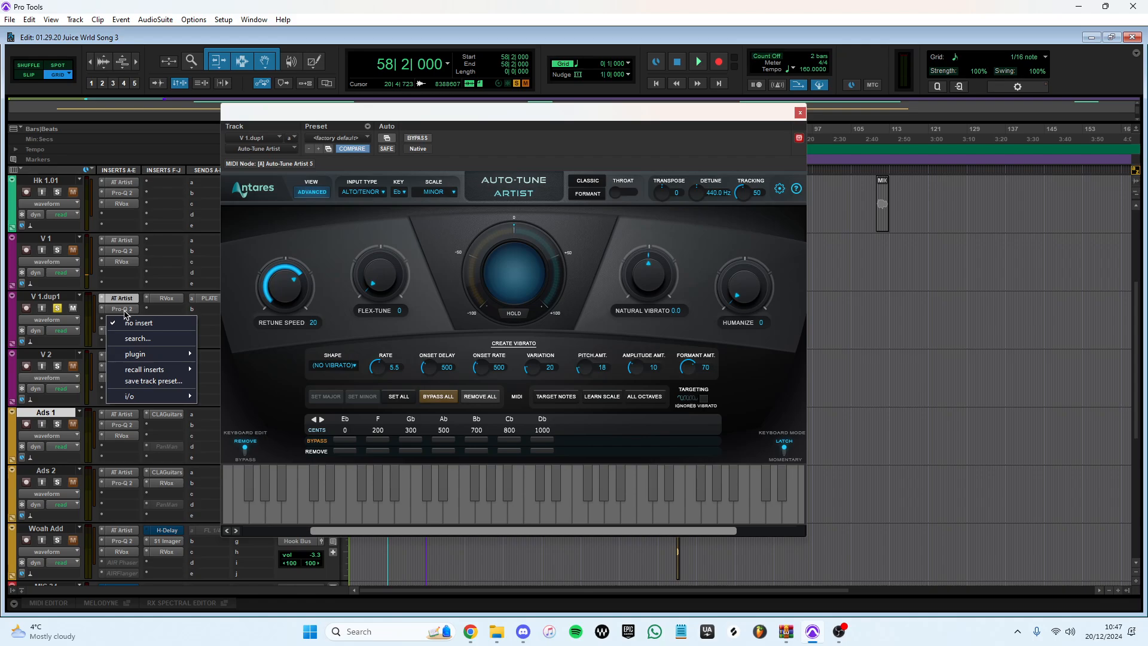
left_click(125, 310)
left_click(126, 310)
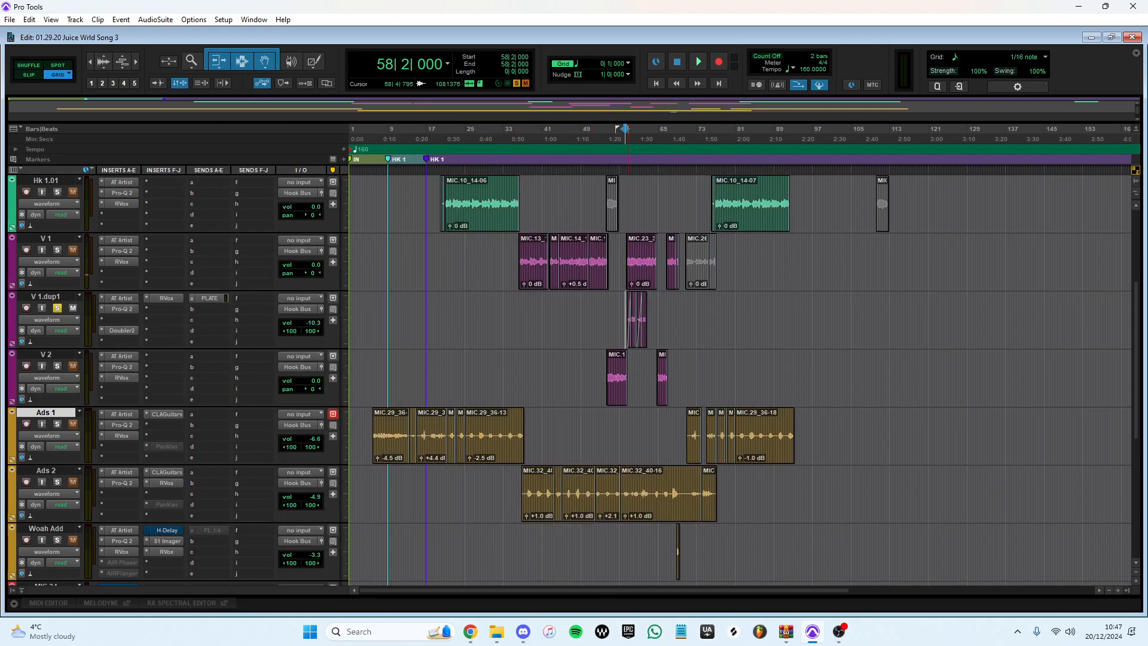
double_click(636, 318)
right_click(631, 326)
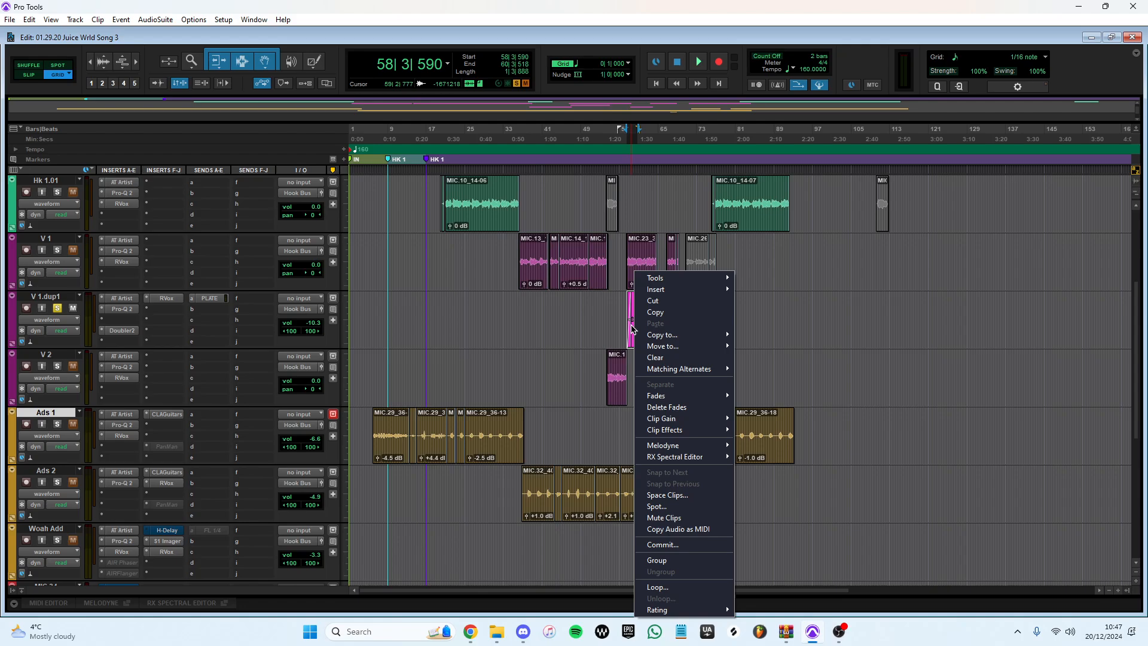
left_click(866, 298)
left_click(866, 298)
Step: Play the soloed V 1.dup1 track from bar 58 and check its PLATE send
key("t")
key("t")
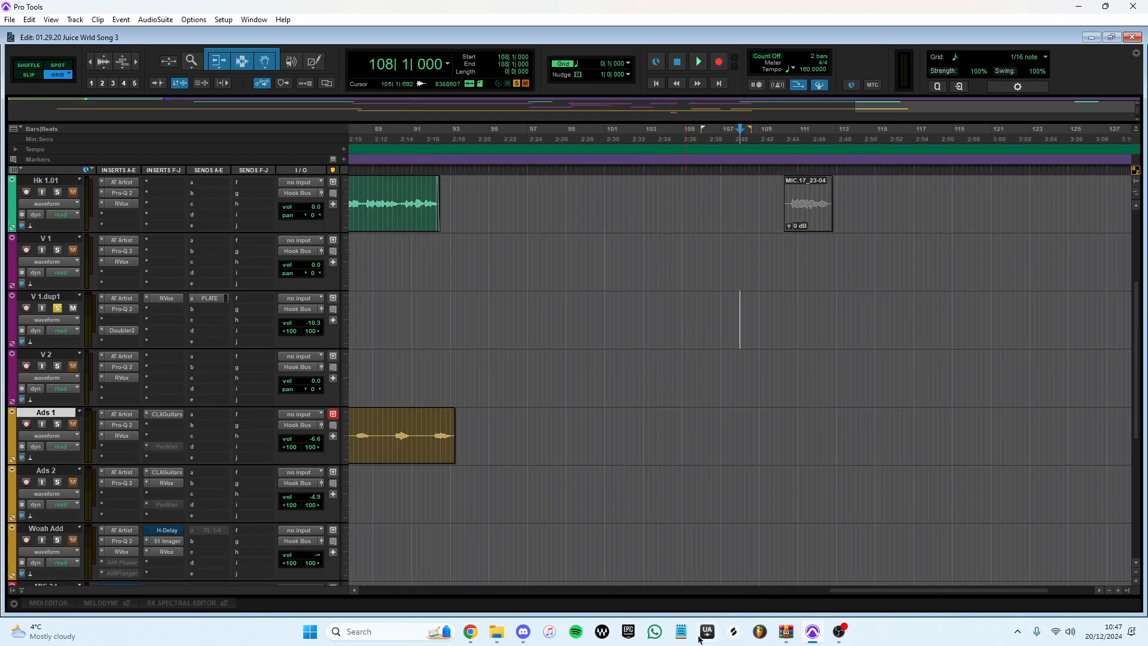
left_click_drag(850, 592, 617, 590)
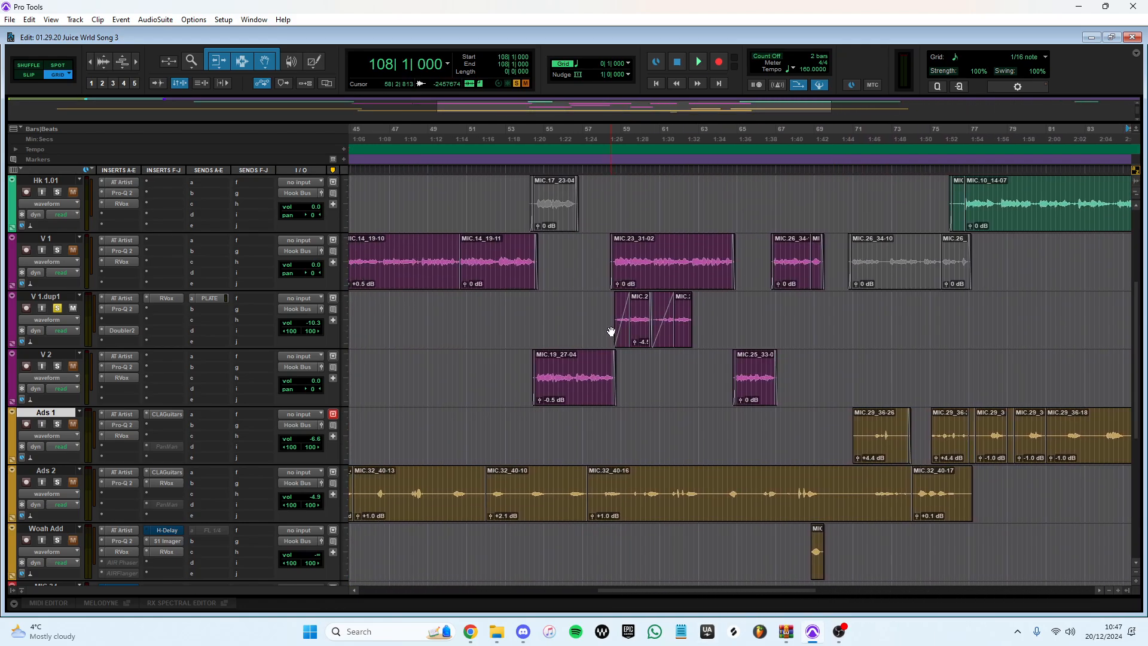
key("space")
key("space")
left_click(604, 300)
key("space")
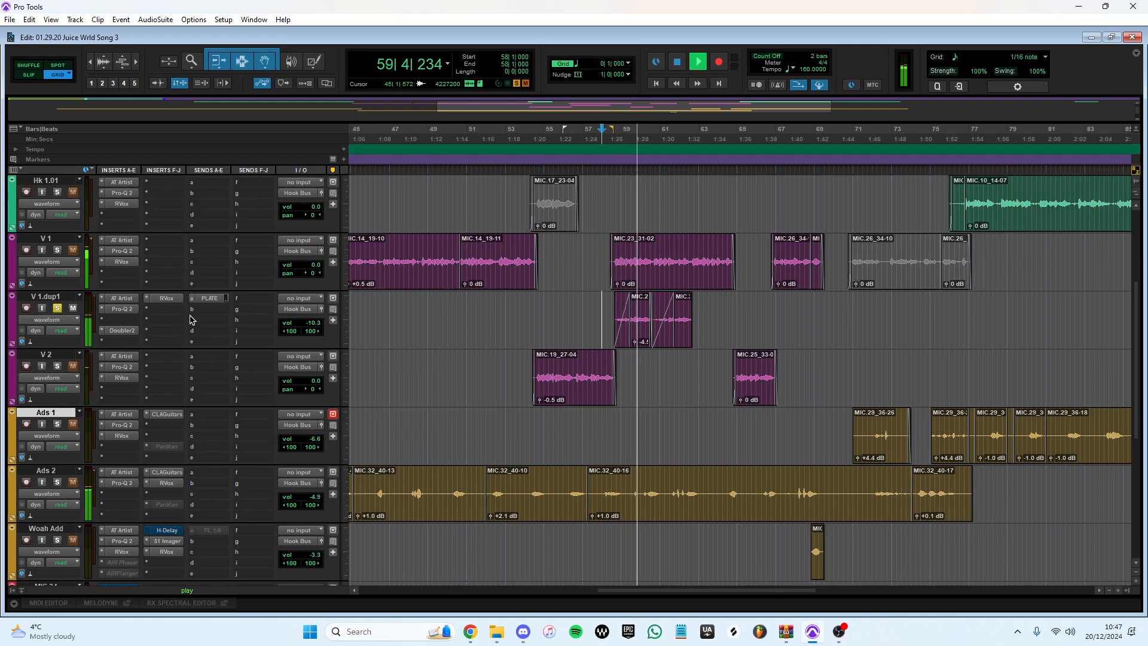
left_click(207, 299)
left_click(209, 299)
Step: Bypass RVox, Pro-Q 2, Doubler2 and Auto-Tune Artist on V 1.dup1 and replay from bar 58 to compare the sound
left_click(167, 299, "ctrl")
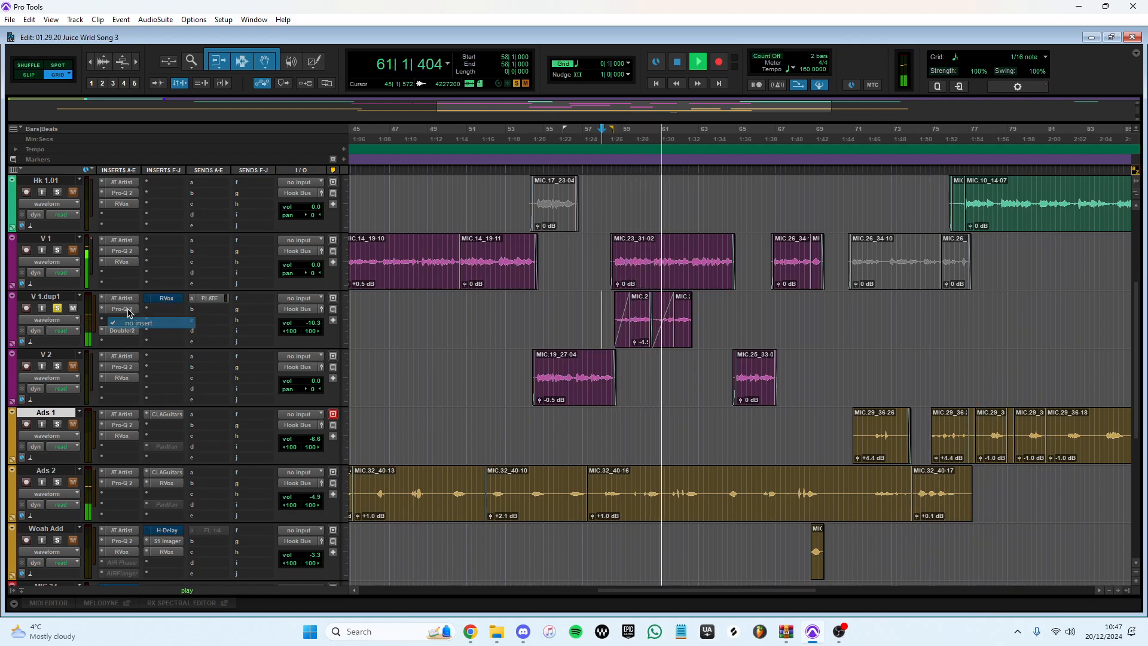
left_click(126, 309, "ctrl")
left_click(130, 330, "ctrl")
left_click(122, 298, "ctrl")
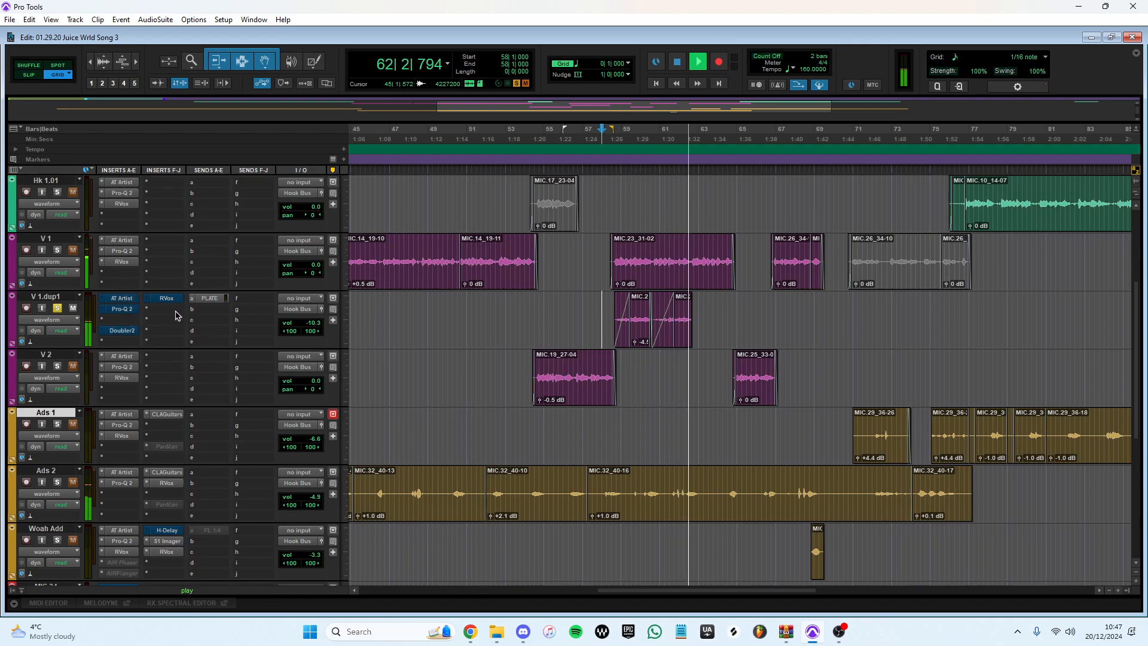
key("space")
key("space")
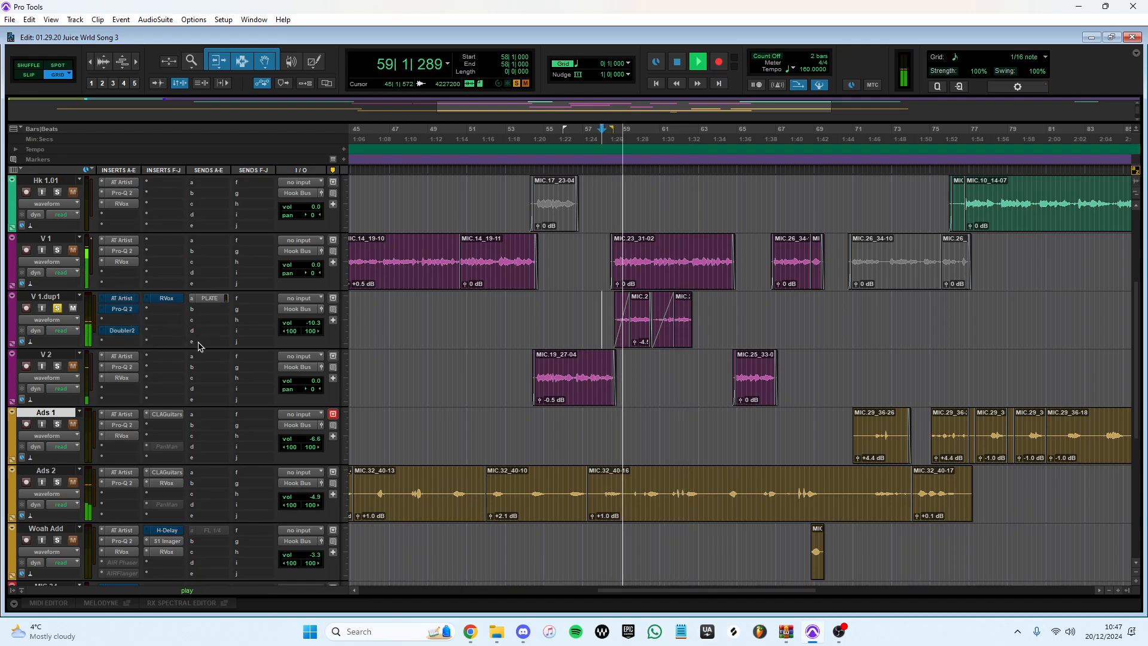
scroll(198, 346, "down", 10)
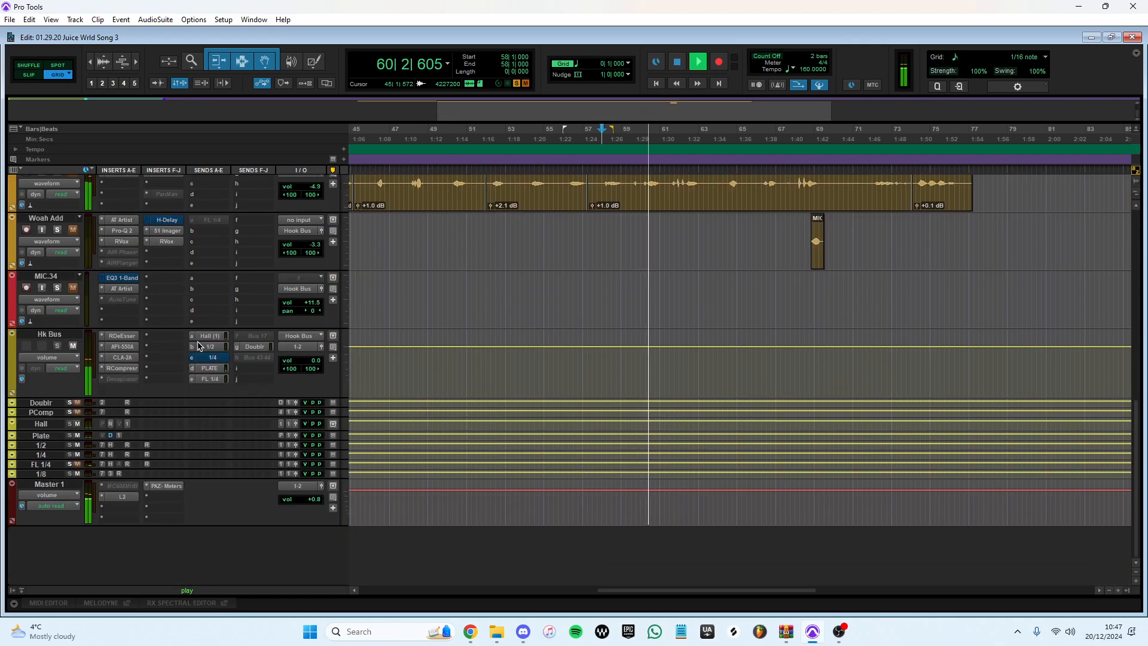
scroll(176, 357, "up", 10)
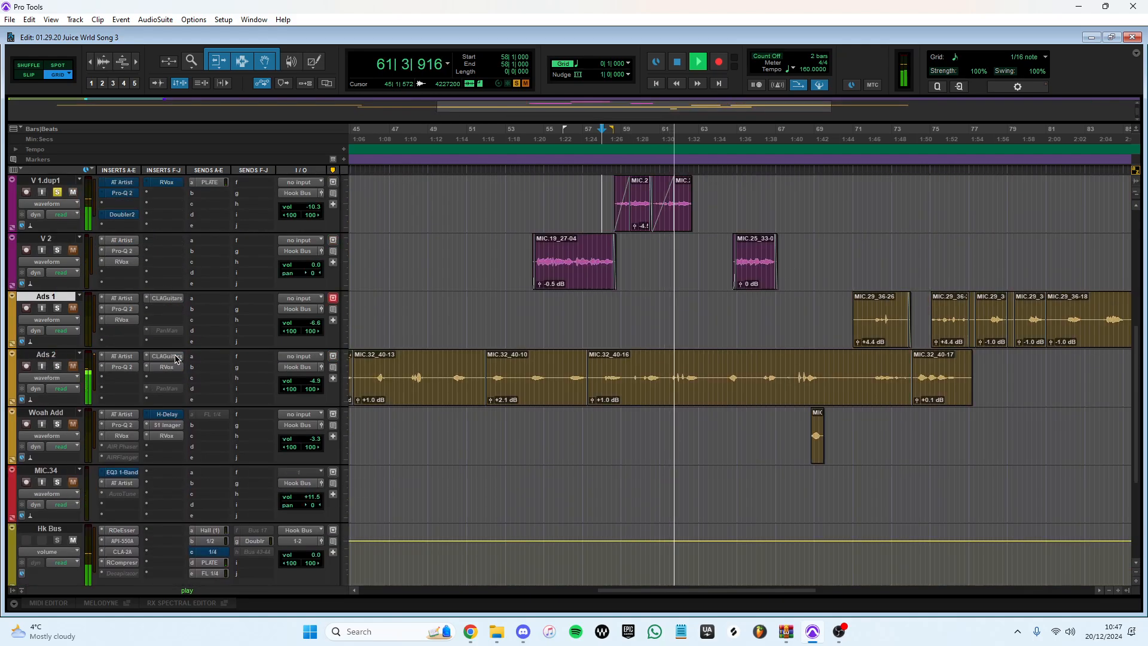
key("space")
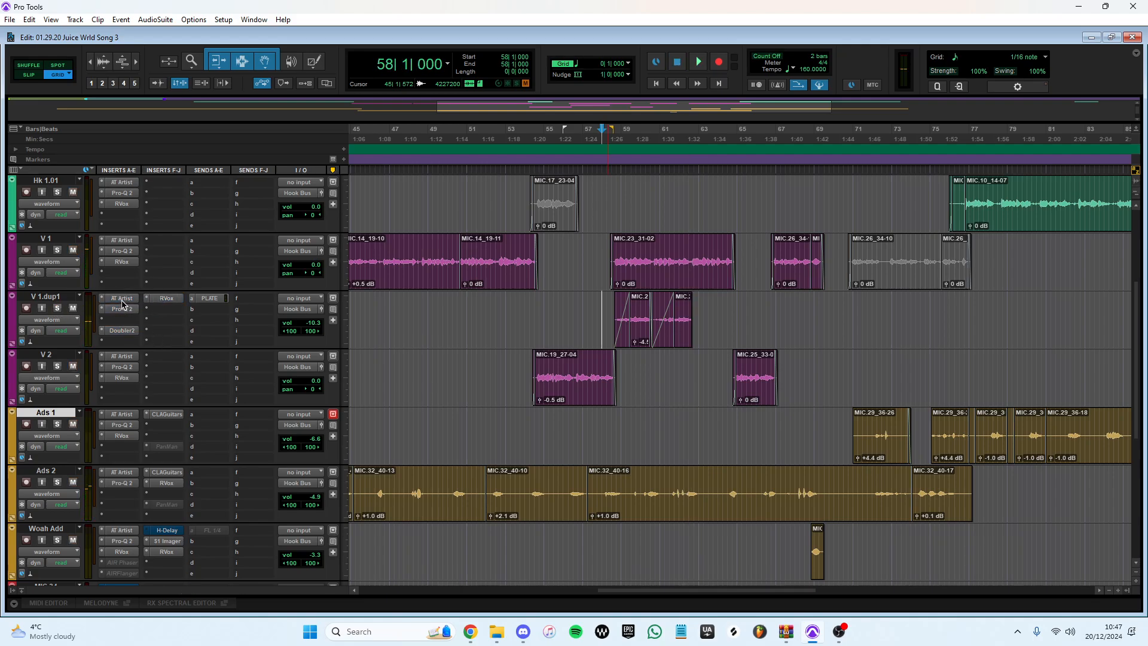
left_click(121, 299)
left_click(121, 299)
left_click(641, 327)
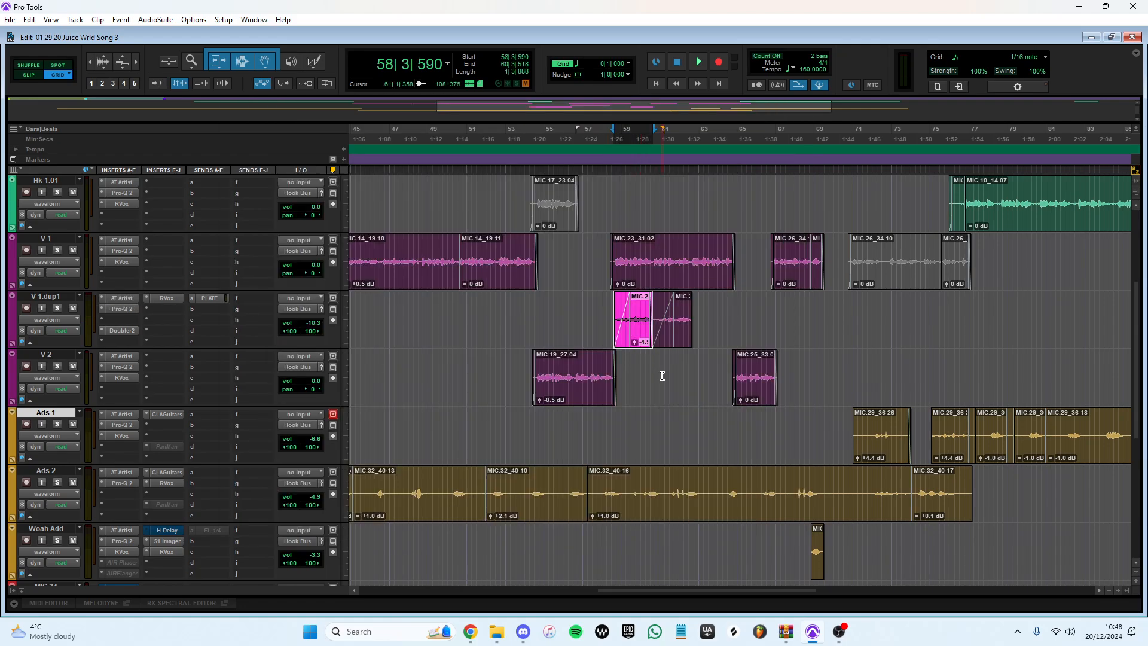
key("ctrl+bracketright")
right_click(788, 314)
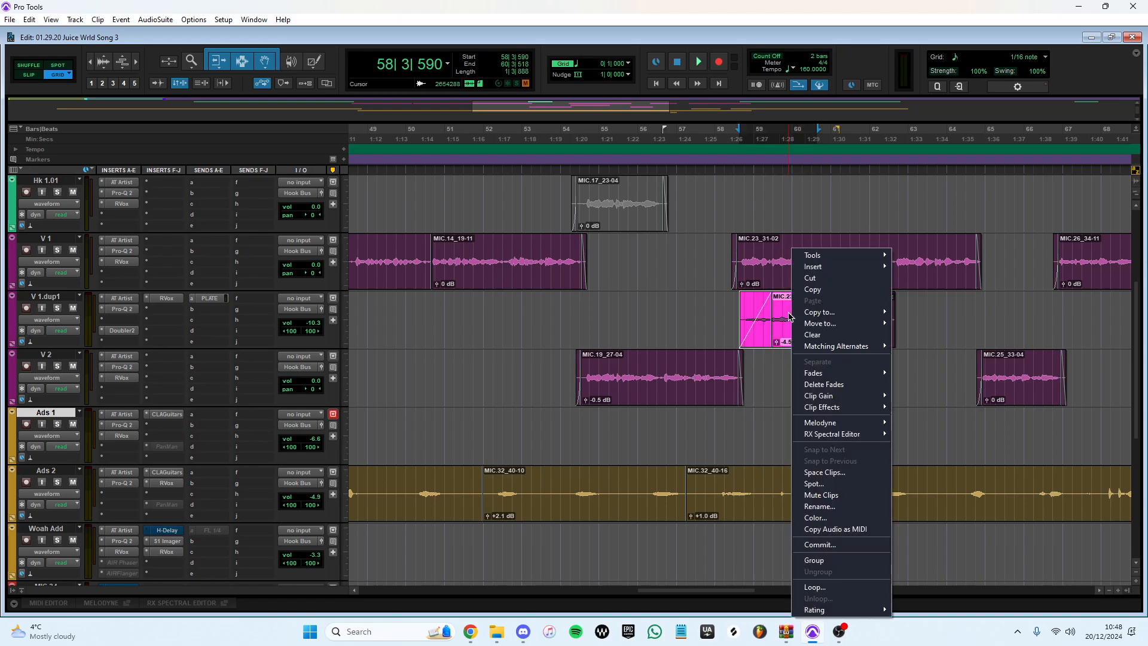
mouse_move(818, 258)
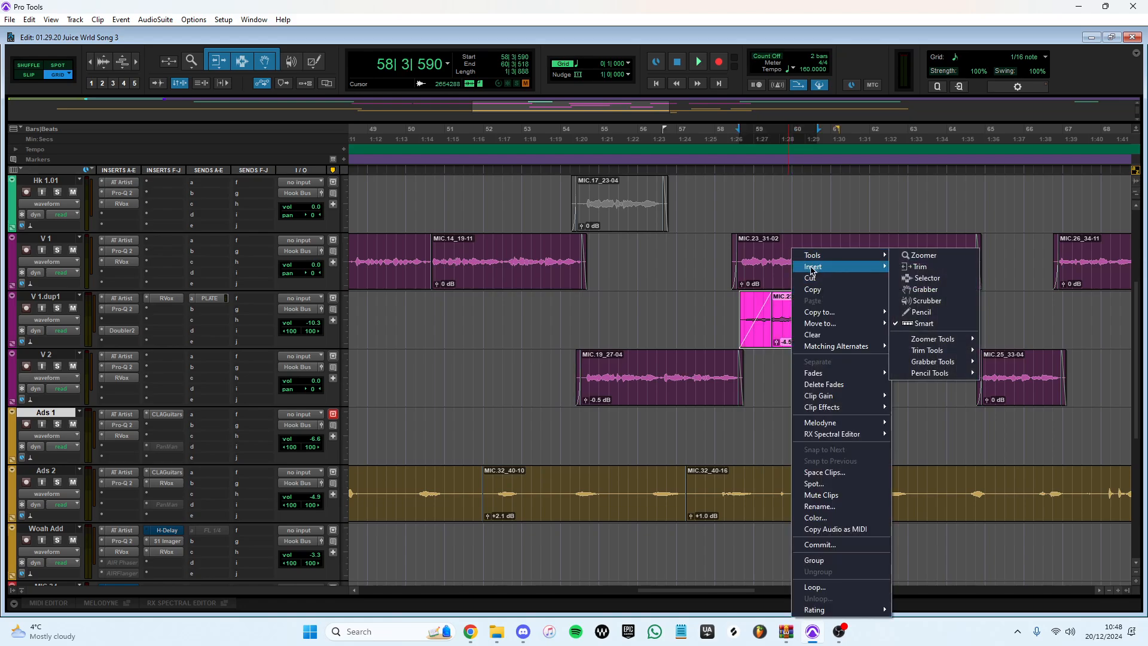
left_click(448, 344)
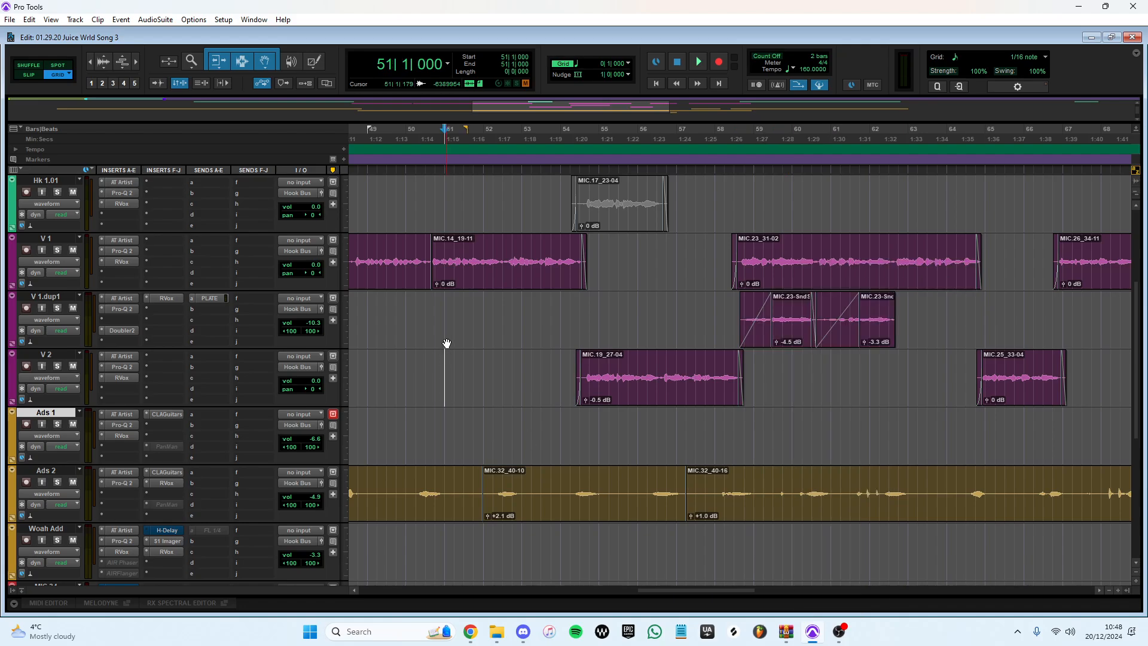
key("ctrl+bracketleft")
key("ctrl+bracketleft")
key("ctrl+bracketleft")
scroll(548, 332, "up", 3)
scroll(598, 332, "down", 2)
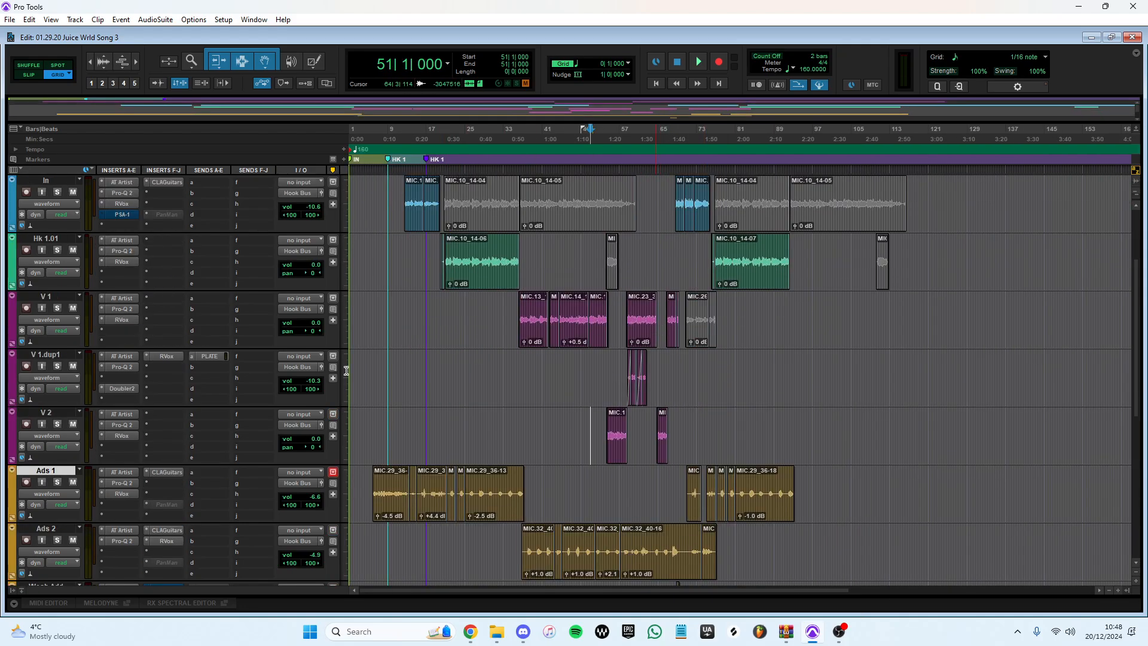
Step: Inspect Auto-Tune Artist on V 1.dup1 and Pro-Q 2 on the In track, closing each plug-in window
left_click(122, 356)
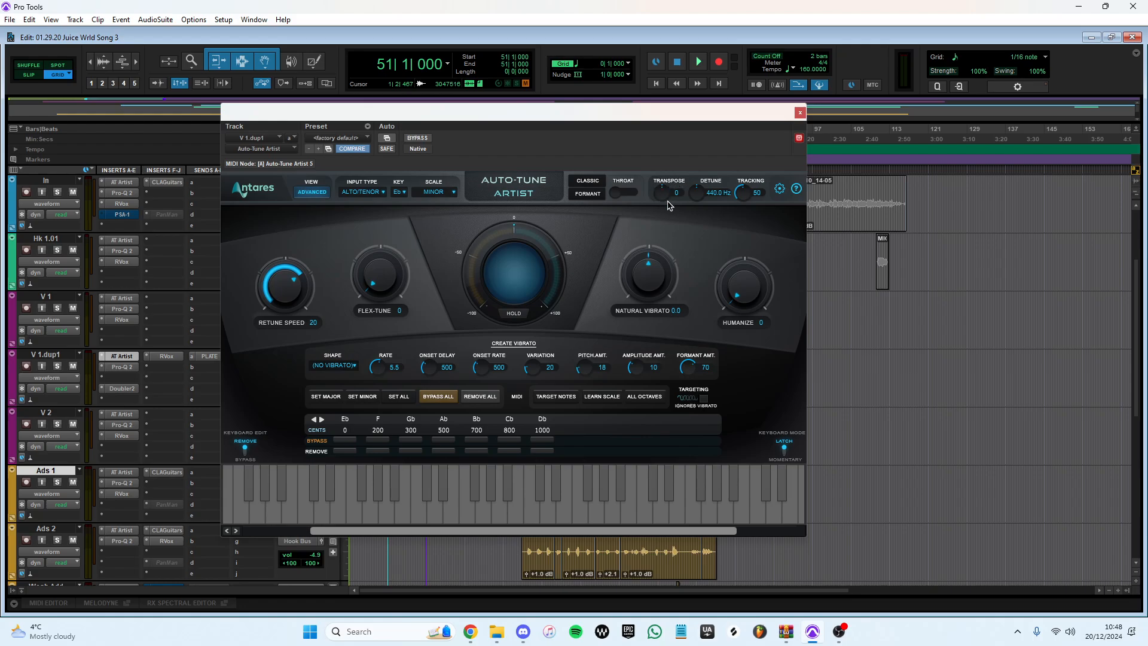
left_click(800, 113)
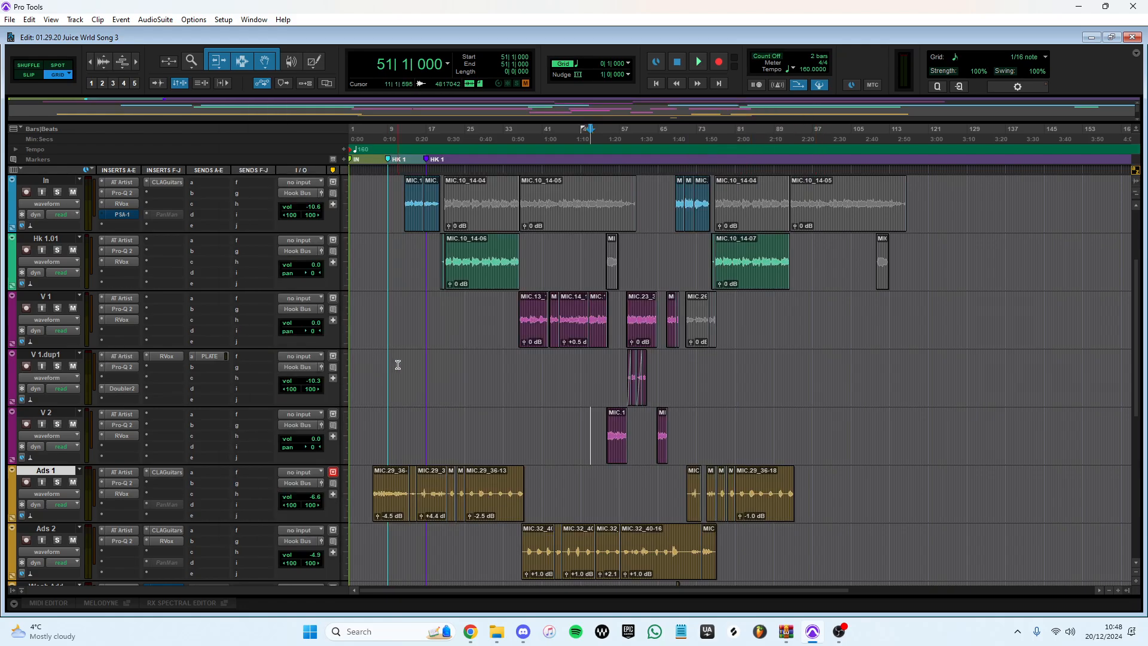
scroll(398, 363, "up", 3)
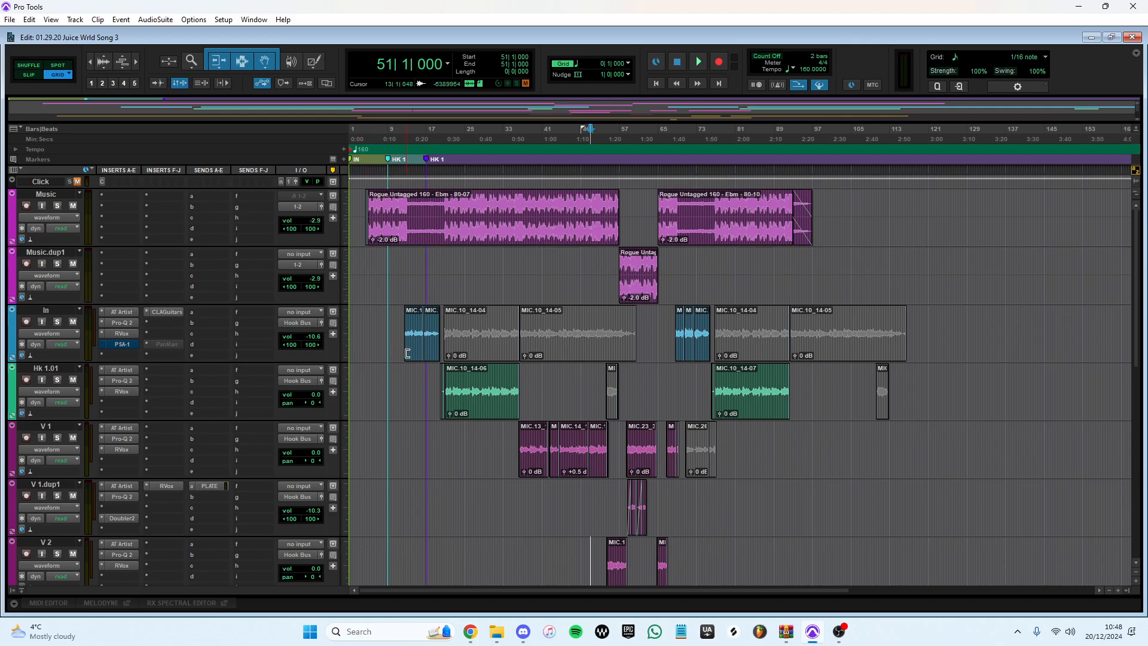
left_click(121, 323)
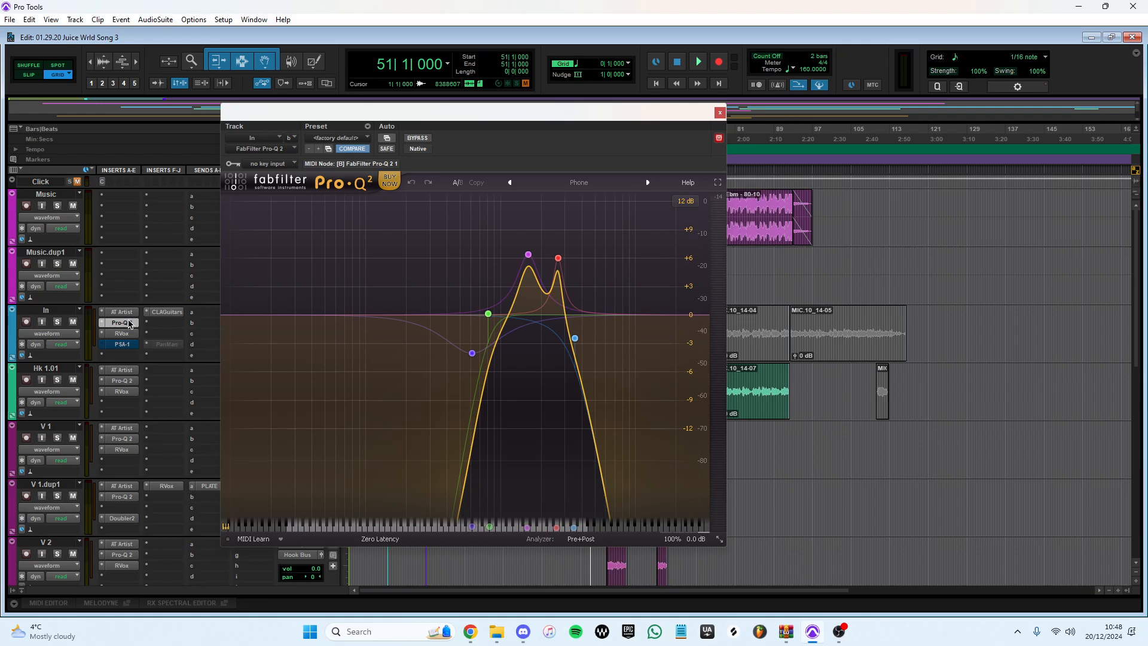
left_click(132, 324)
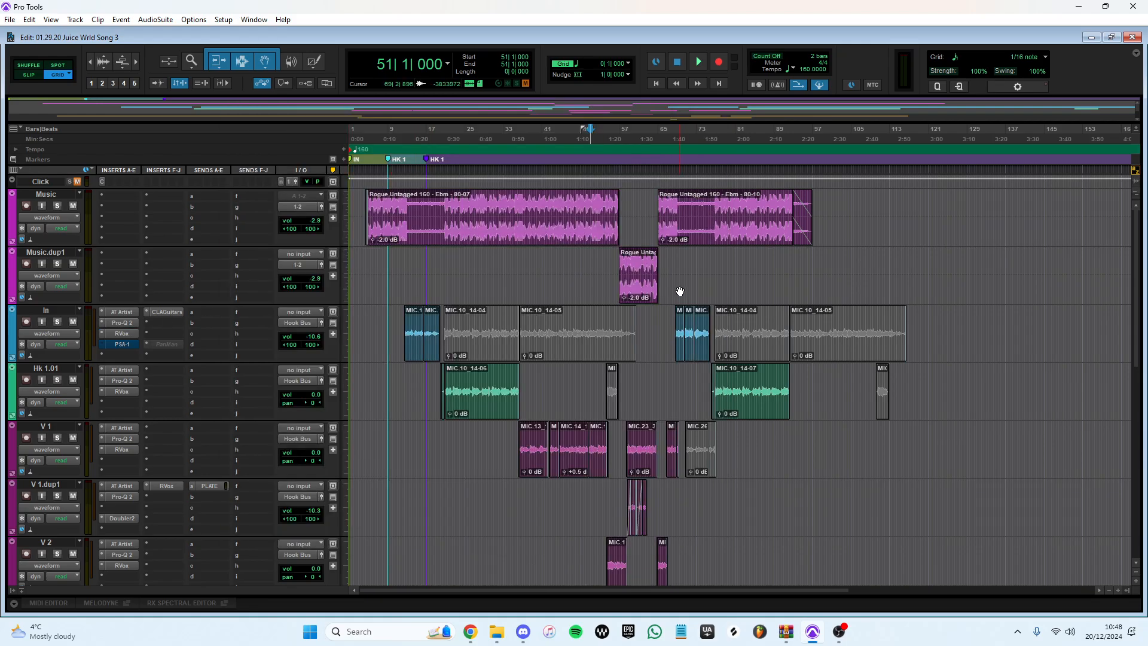
Step: Review the session's track layout from the In track and vocals down to Hk Bus, the effect returns and Master 1
scroll(657, 341, "down", 10)
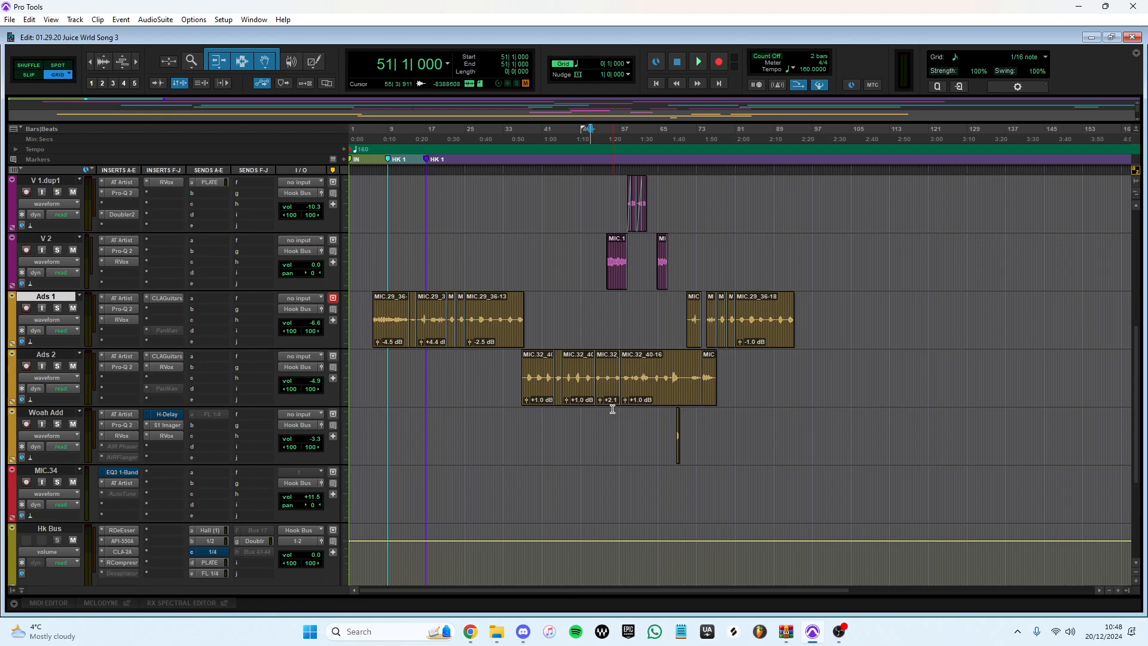
scroll(608, 429, "down", 6)
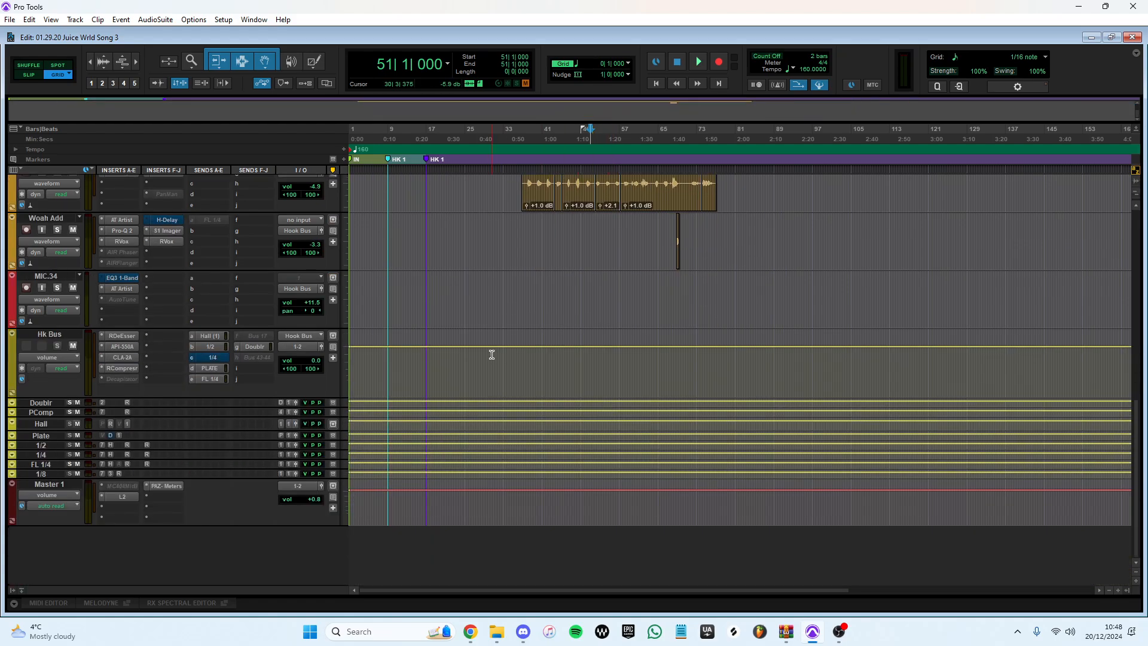
scroll(491, 354, "up", 5)
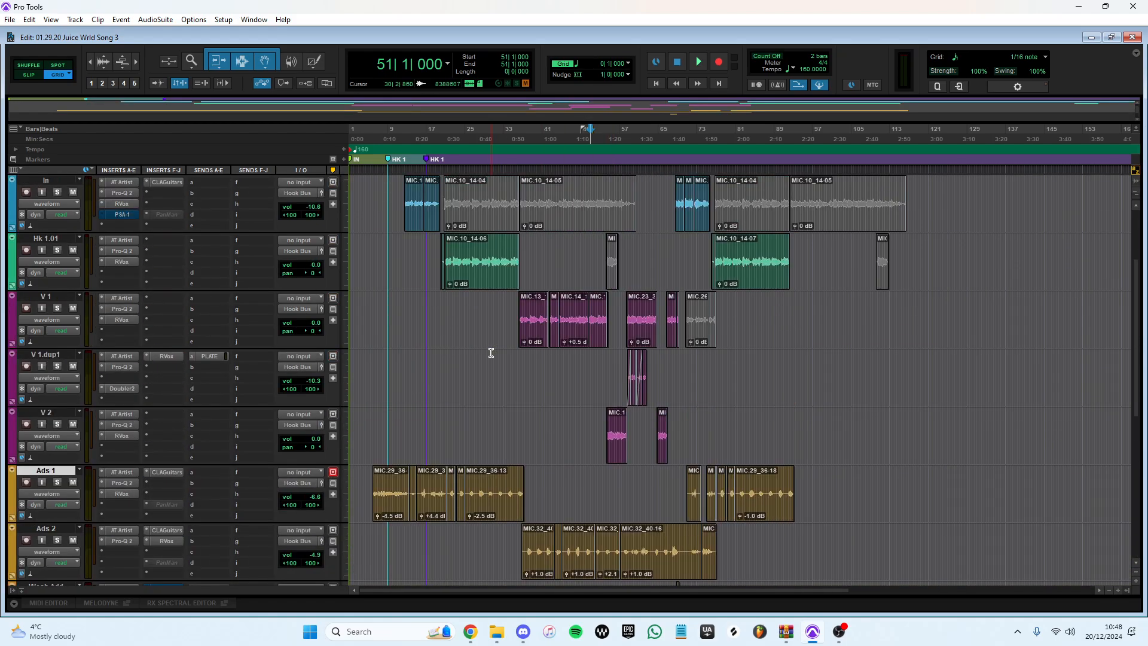
scroll(493, 353, "down", 4)
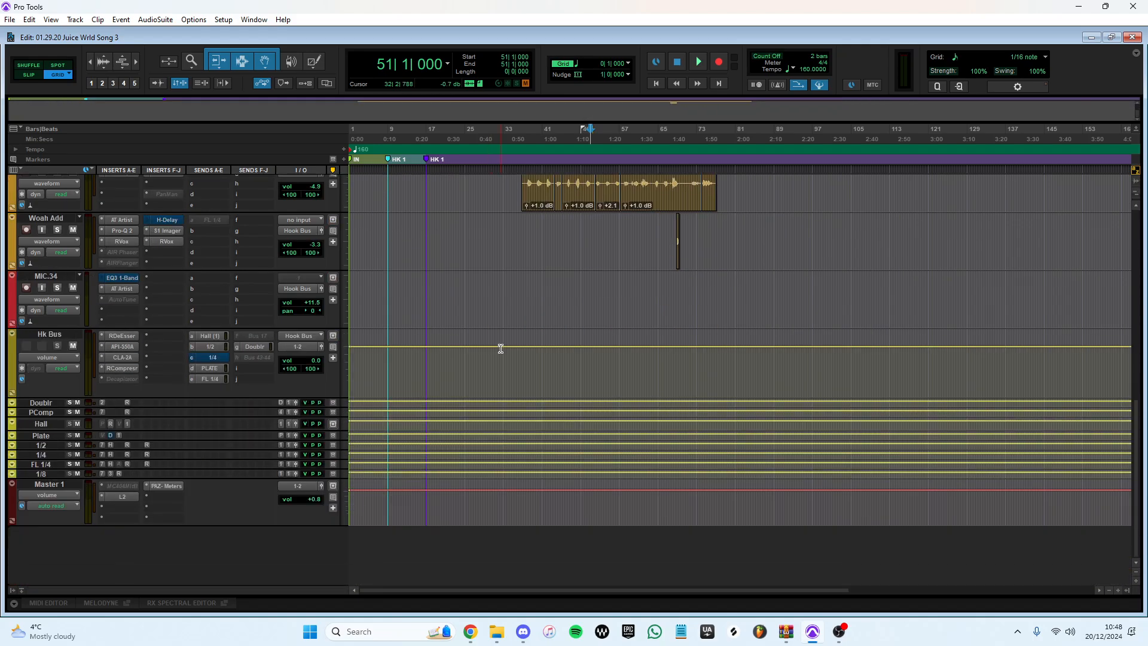
scroll(491, 349, "up", 5)
scroll(589, 296, "up", 5)
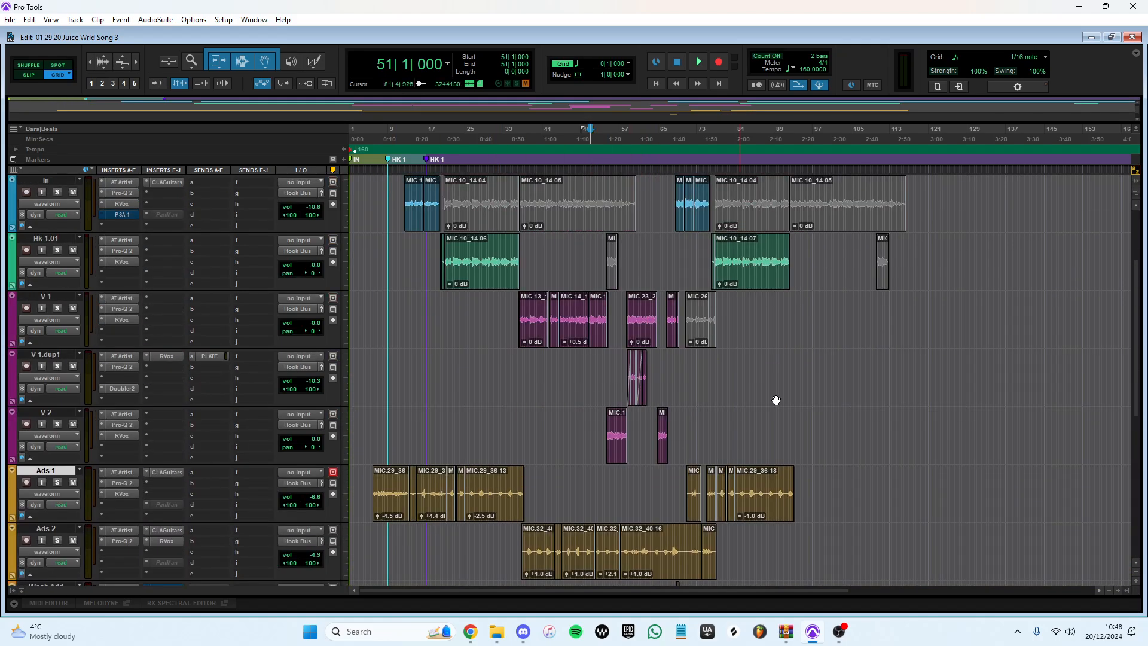
left_click(476, 282)
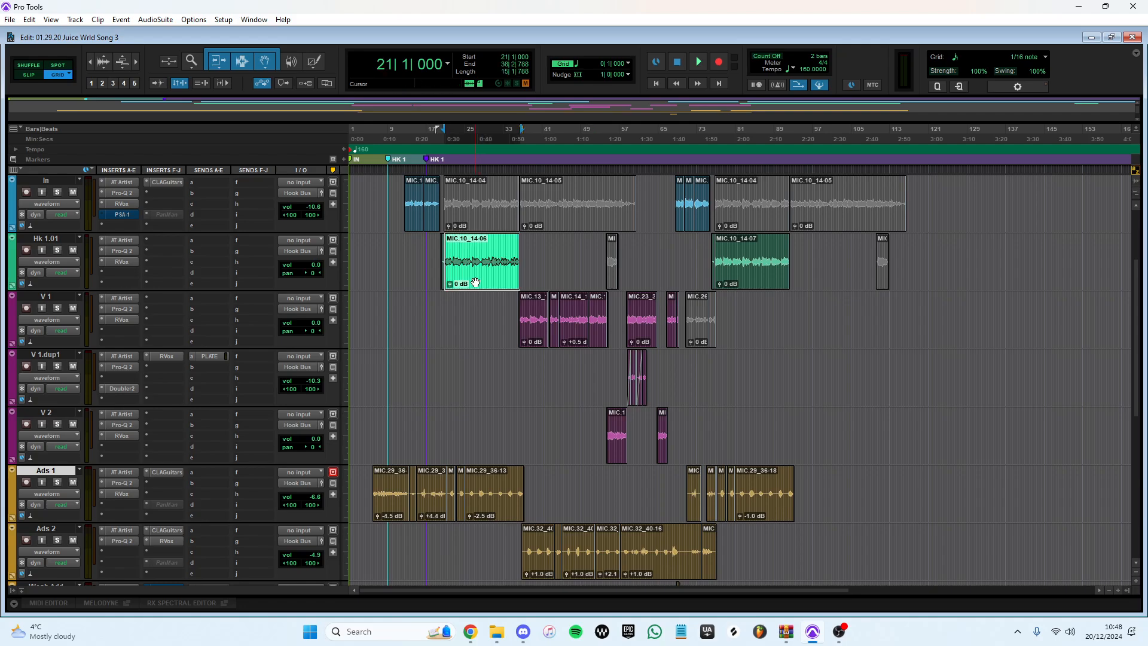
left_click(474, 330)
Step: Inspect the EQ3 1-Band and Auto-Tune Artist inserts on the MIC.34 track and close their windows
scroll(60, 361, "down", 6)
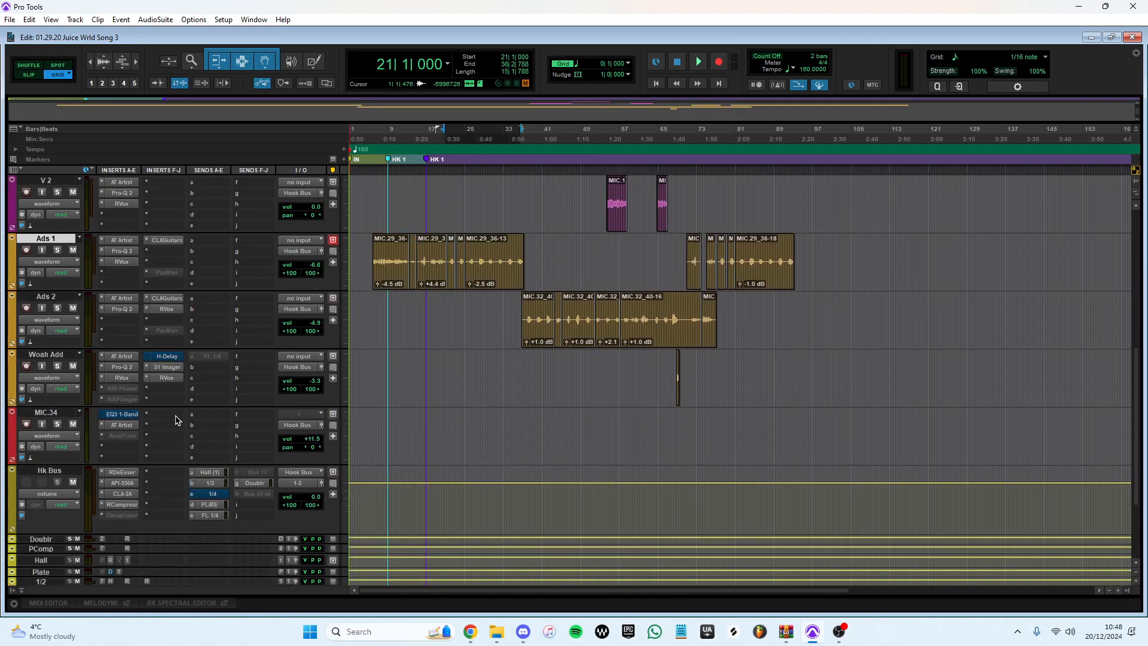
left_click(123, 414)
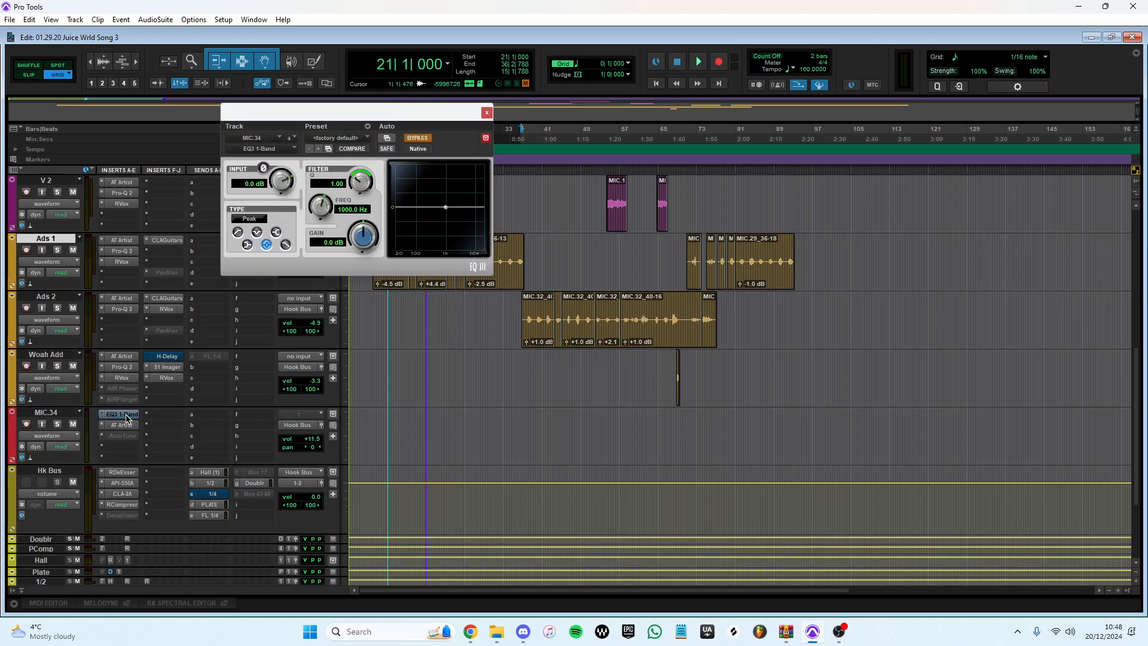
left_click(123, 426)
left_click(123, 426)
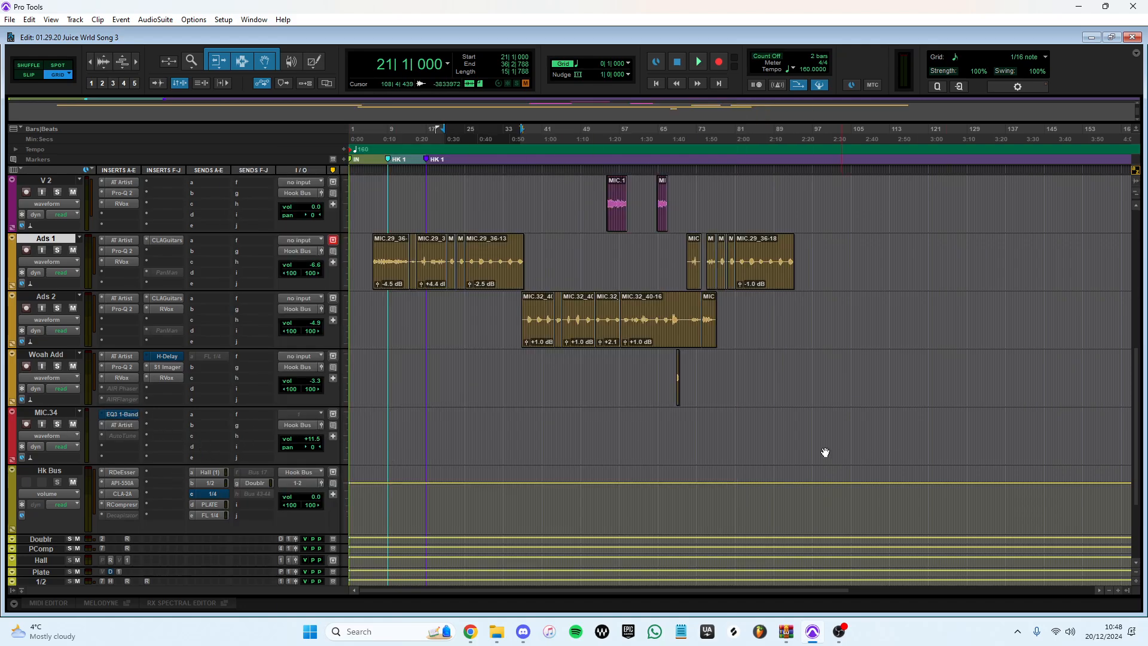
Step: Play the Music.dup1 clip from its start with that track soloed, stop playback and unsolo the track
scroll(500, 461, "up", 10)
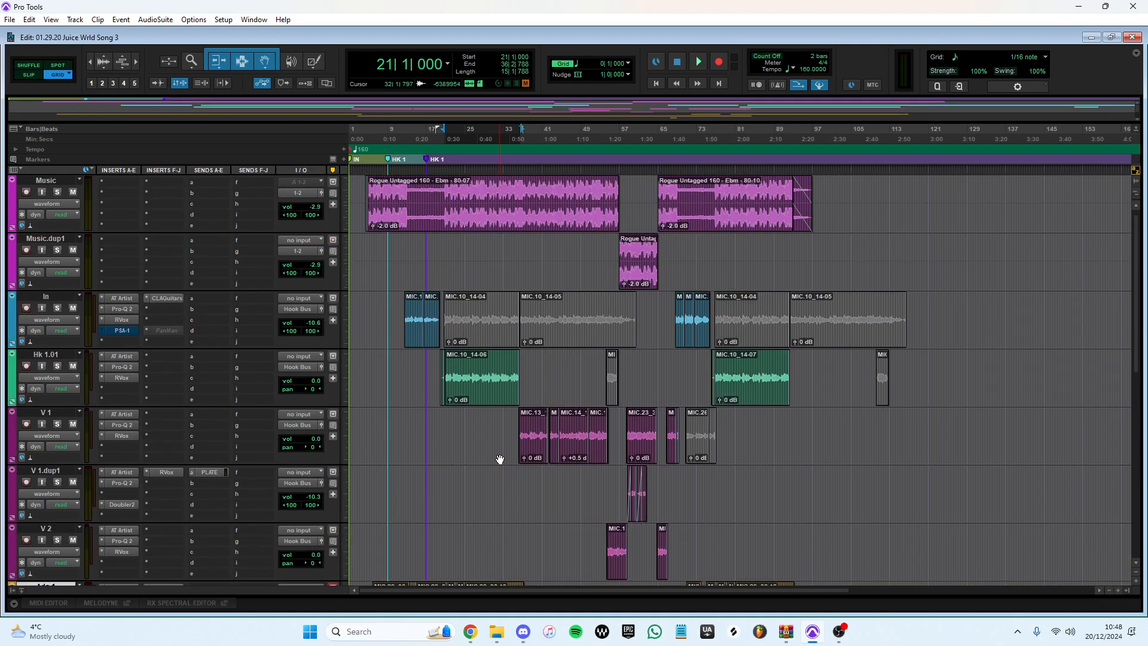
left_click(51, 254)
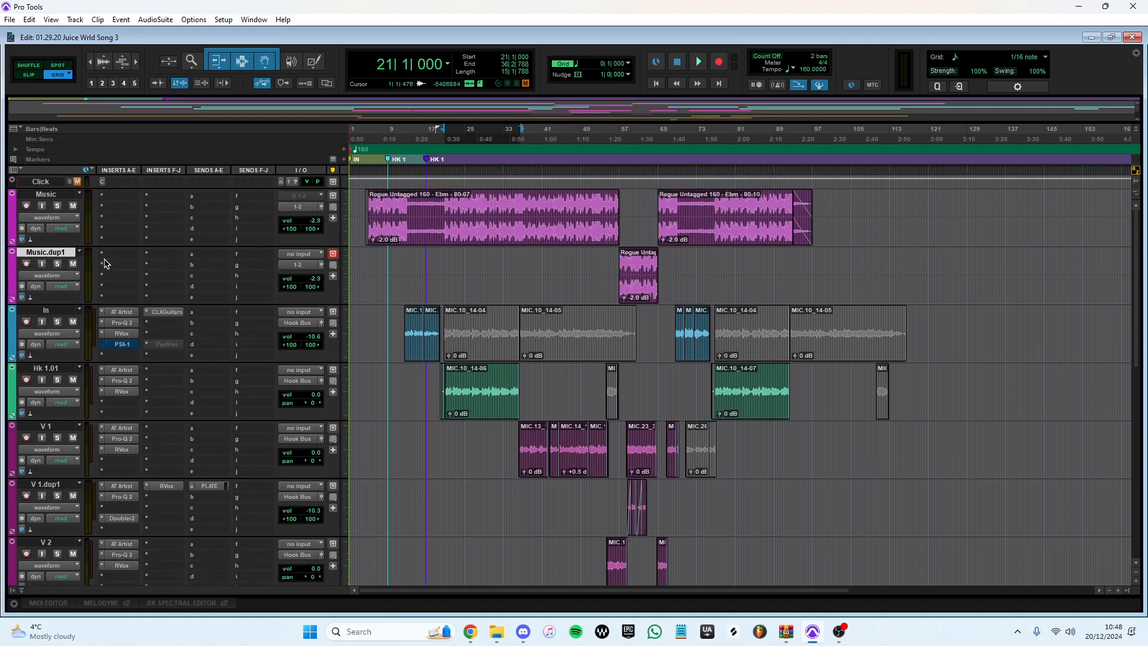
key("space")
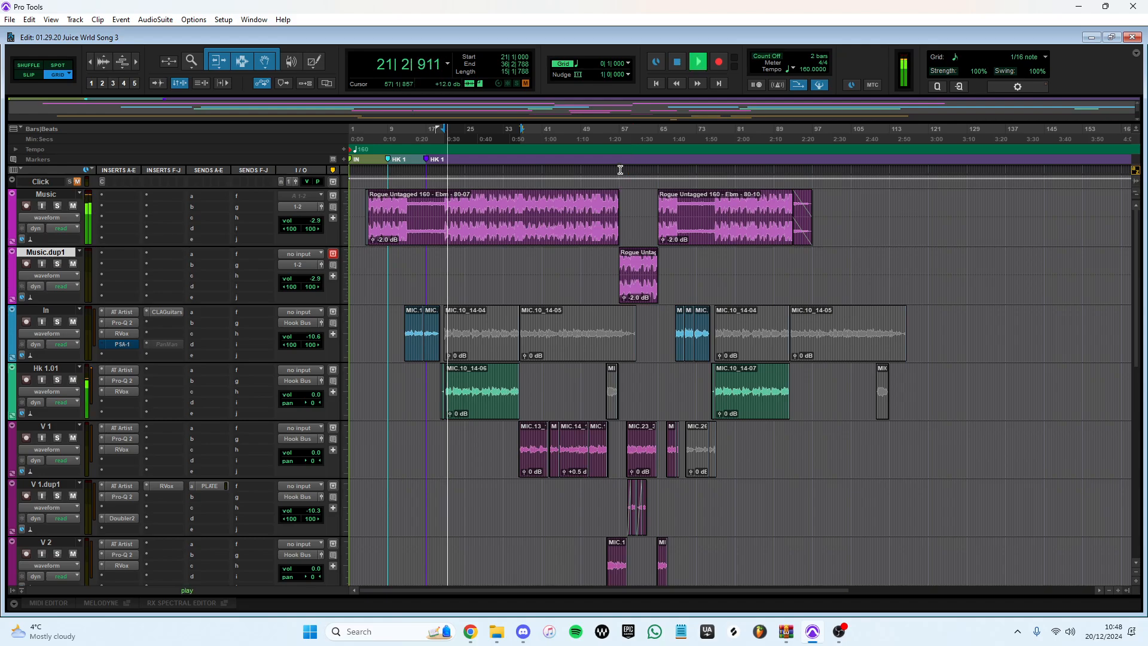
left_click(621, 225)
left_click(59, 265)
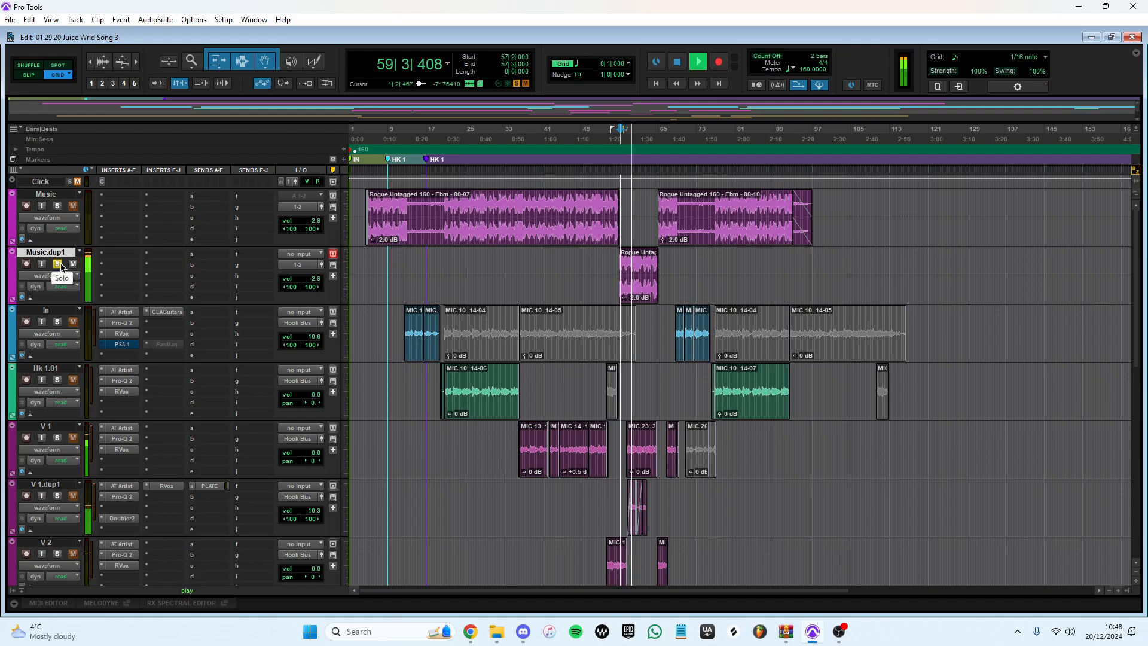
key("space")
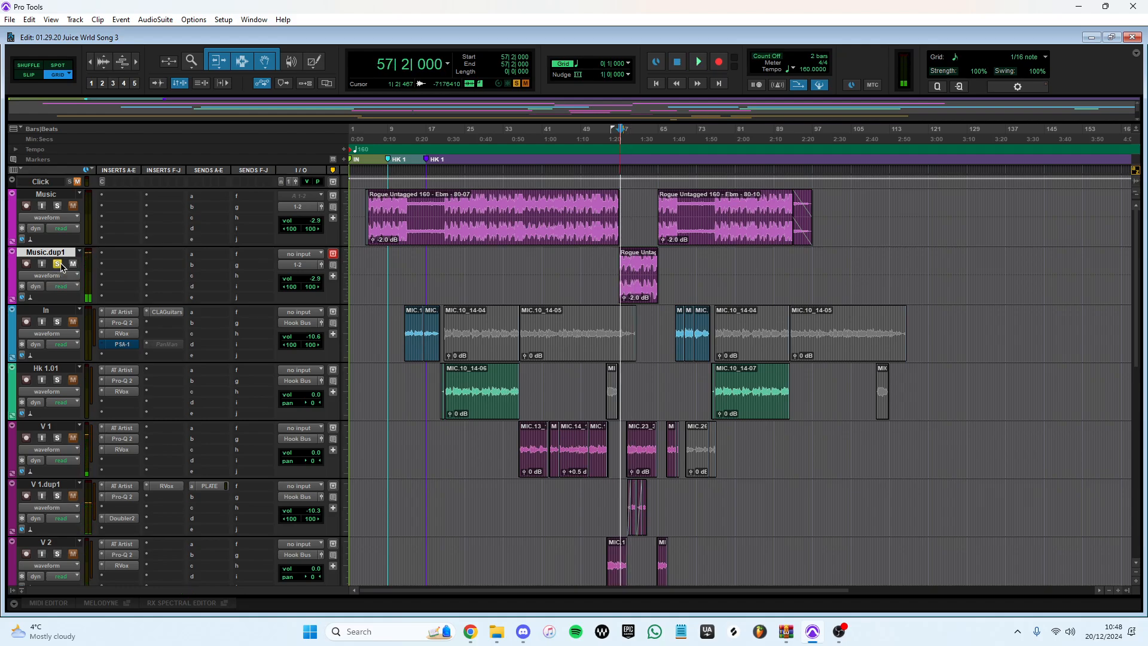
left_click(58, 264)
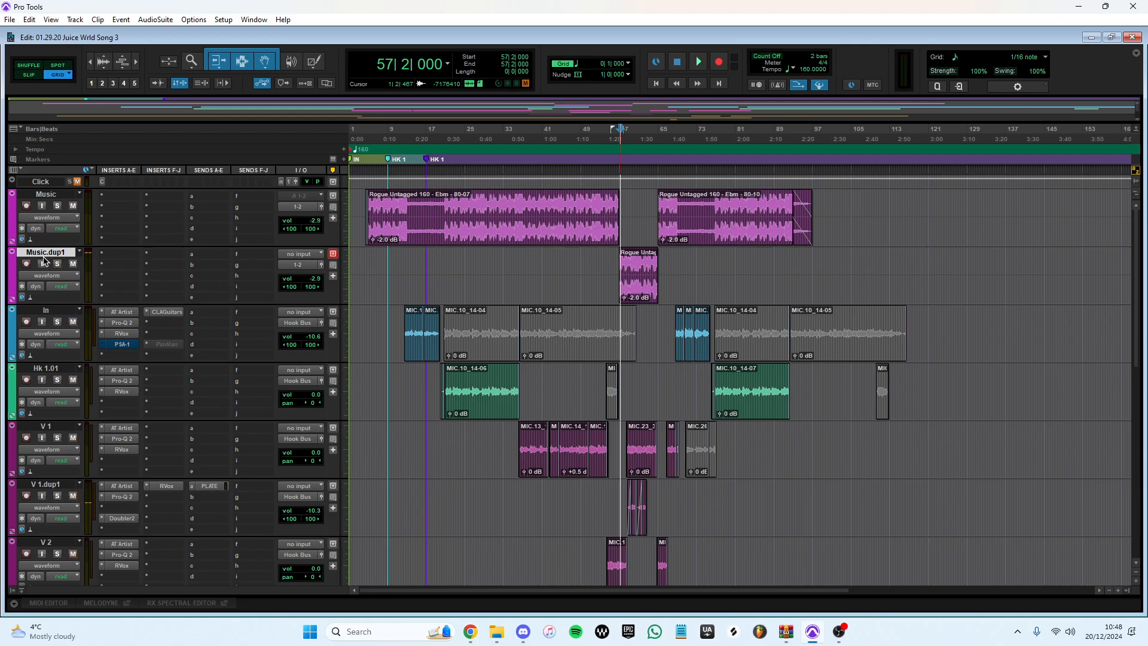
Step: Select the Click track, play the session briefly, and inspect the Click II insert before closing its window
left_click(40, 182)
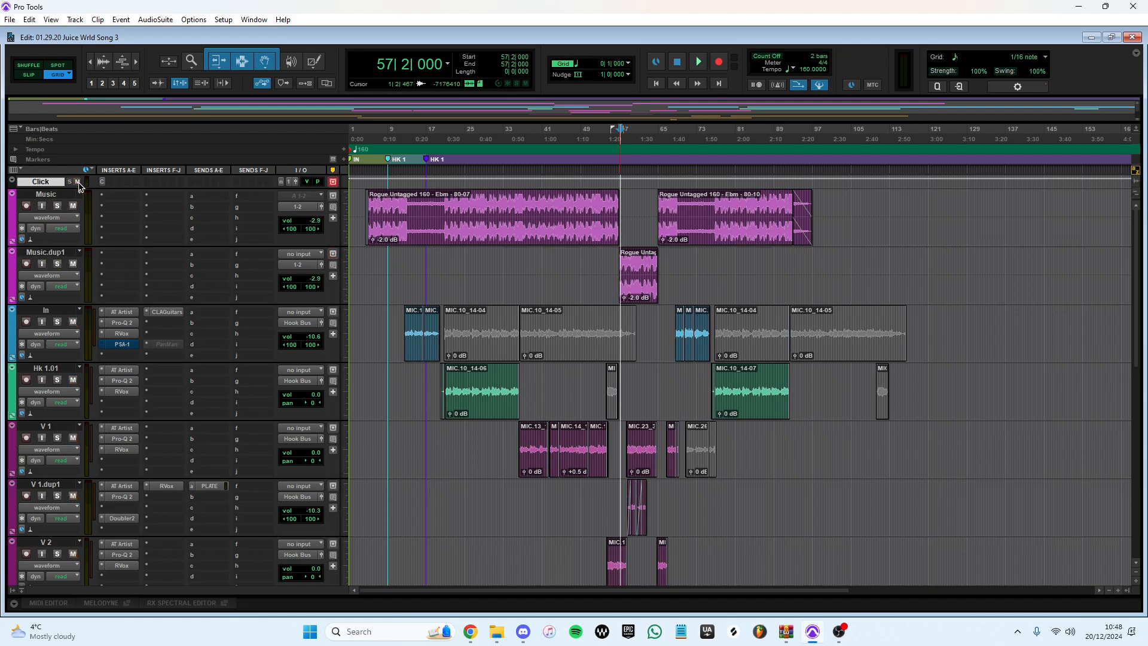
key("space")
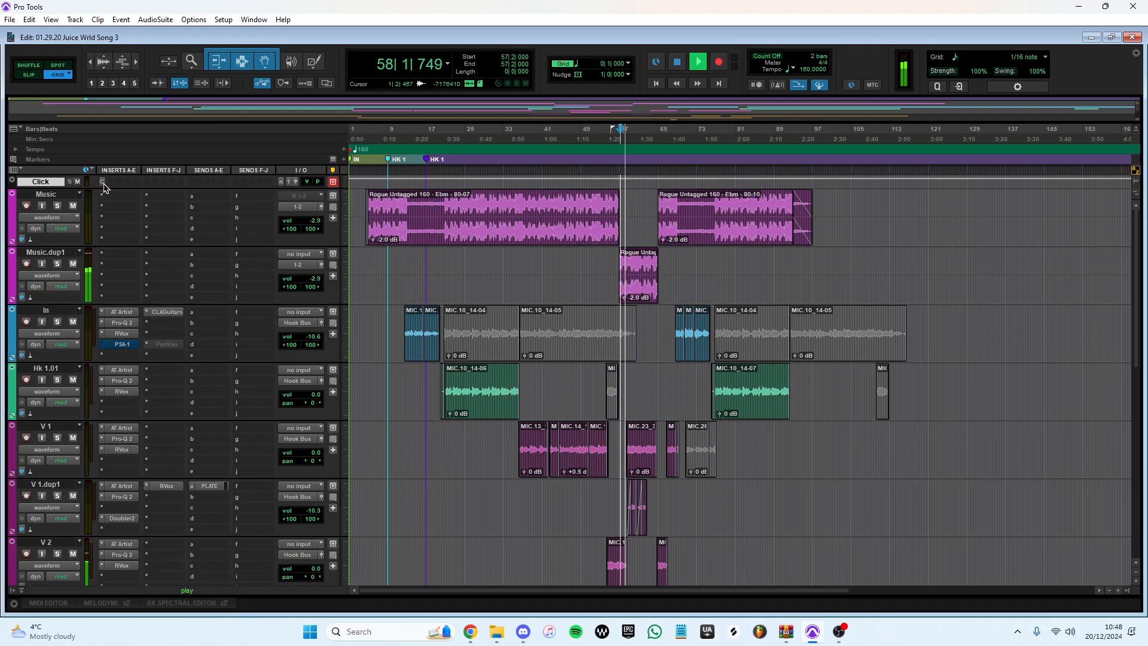
key("space")
left_click(103, 183)
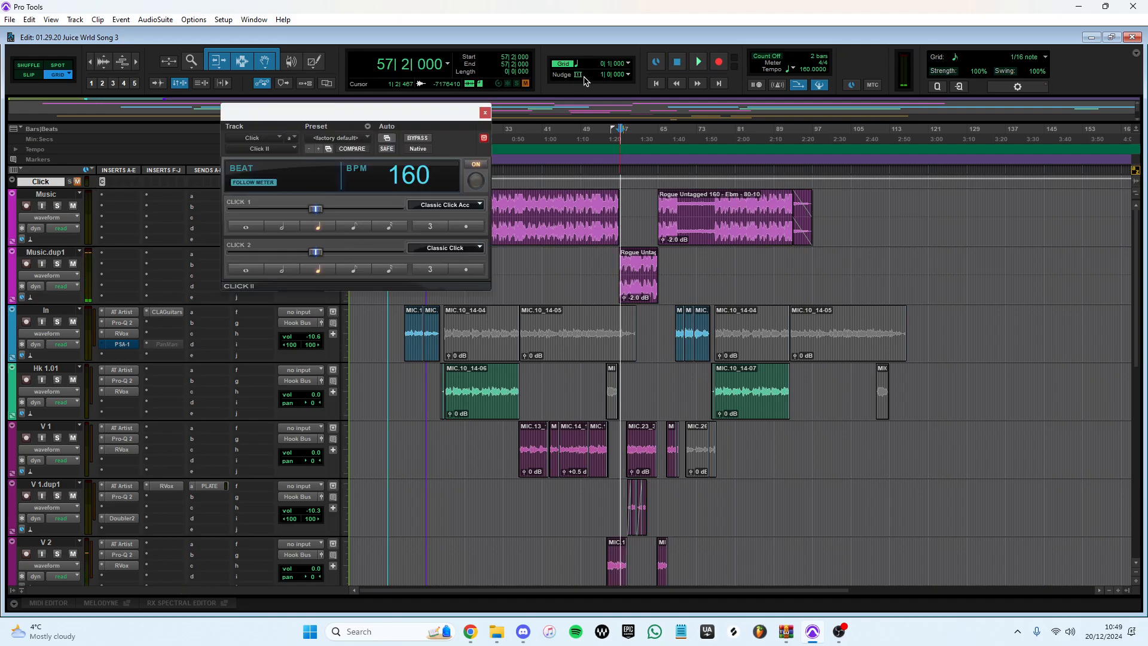
left_click(483, 112)
Step: Inspect the insert plug-ins on the 1/8 return track, including RVox, and close the plug-in window
scroll(773, 473, "down", 10)
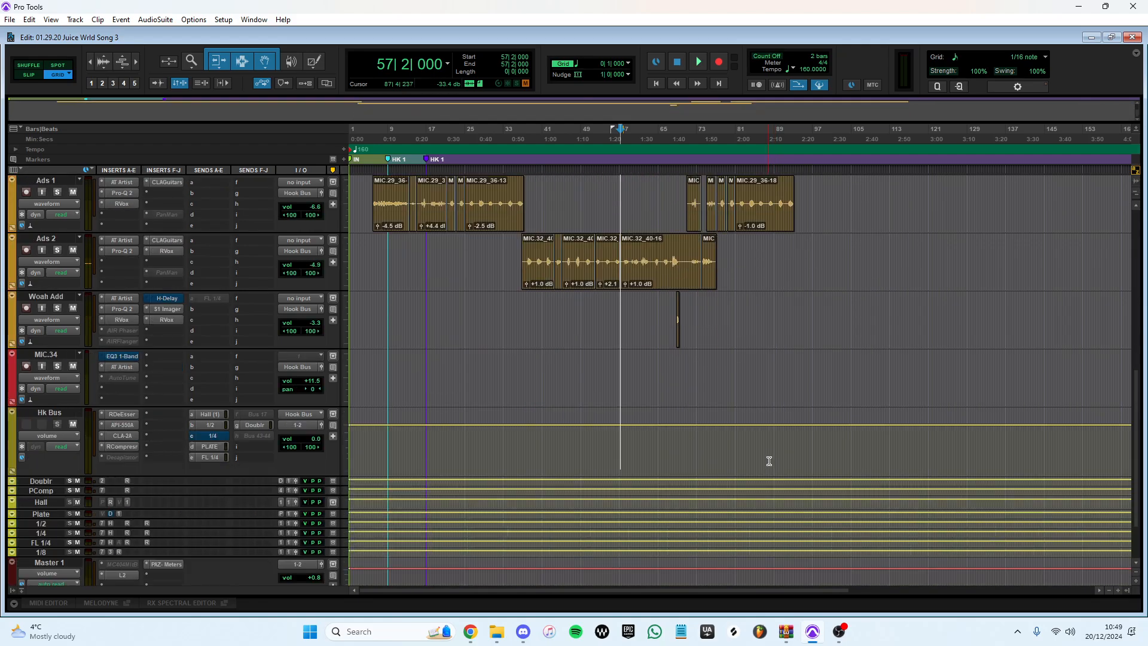
scroll(806, 449, "down", 1)
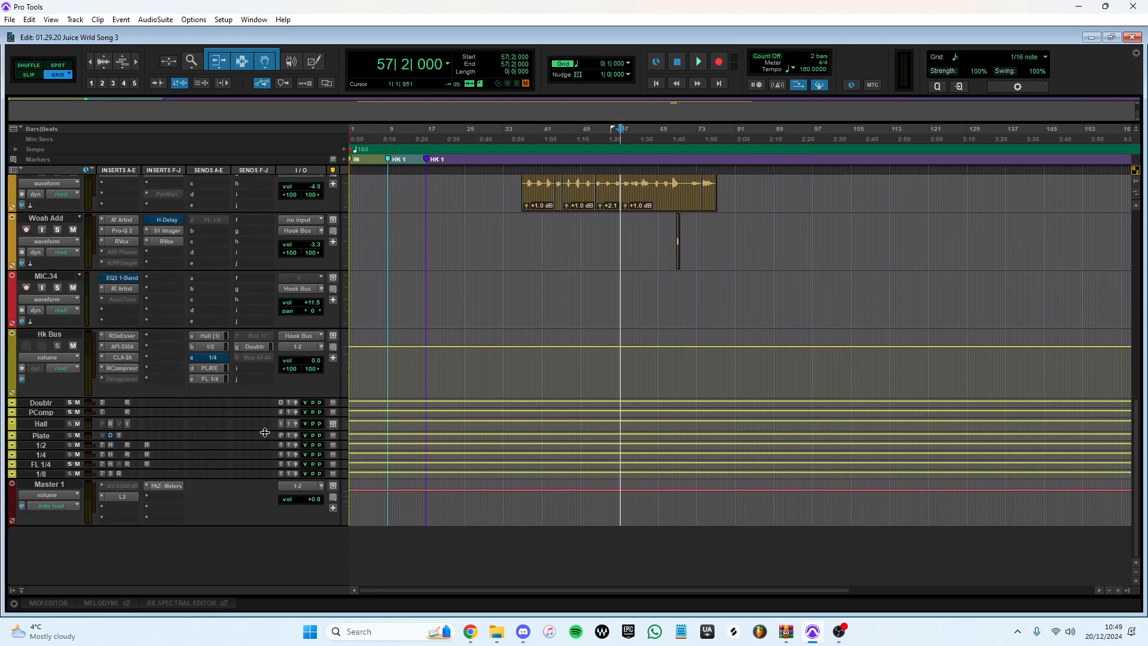
left_click(102, 473)
left_click(111, 474)
left_click(111, 473)
left_click(119, 474)
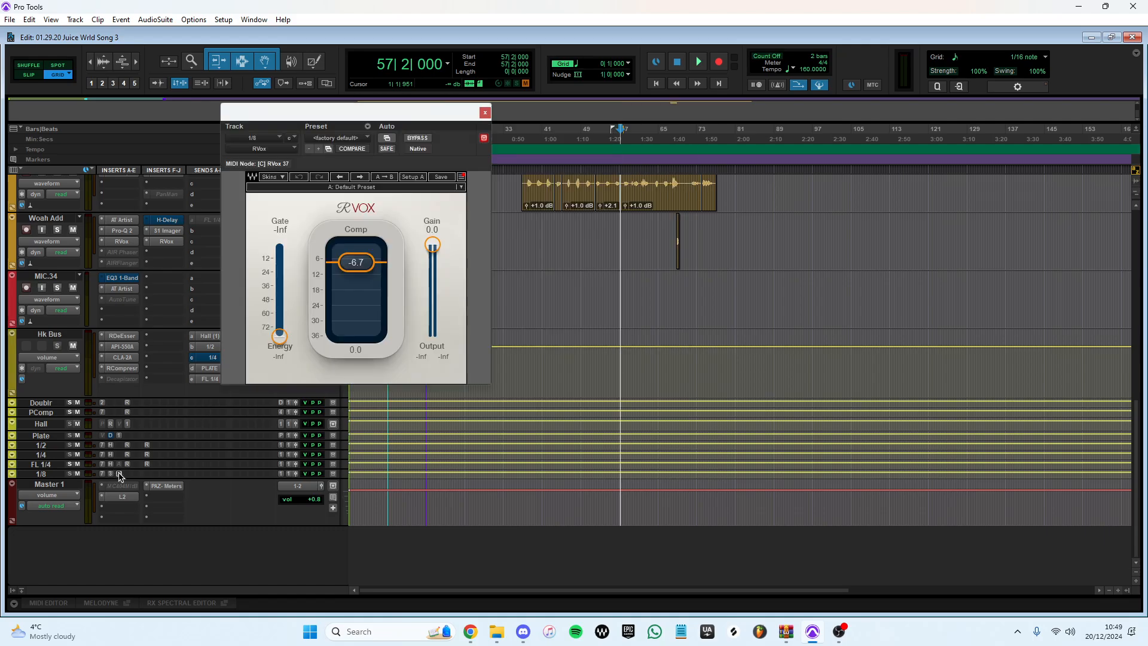
left_click(119, 474)
Step: Inspect the inactive fifth insert on Hk Bus and Auto-Tune Artist on Ads 1, closing each plug-in window
scroll(221, 393, "up", 3)
scroll(123, 387, "down", 3)
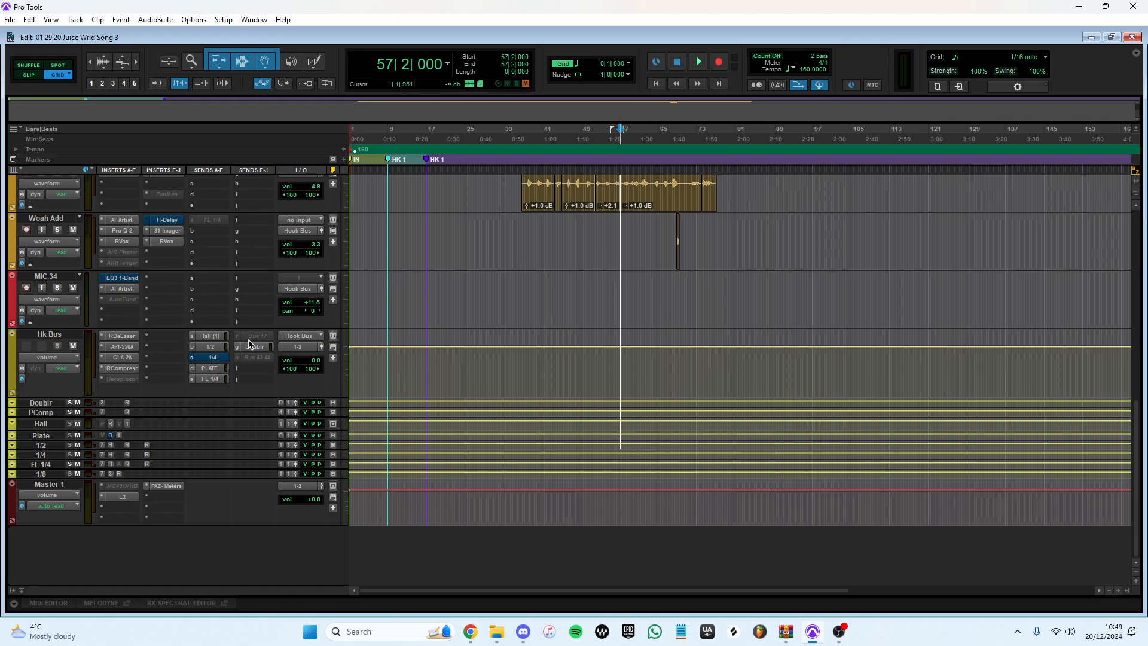
left_click(123, 380)
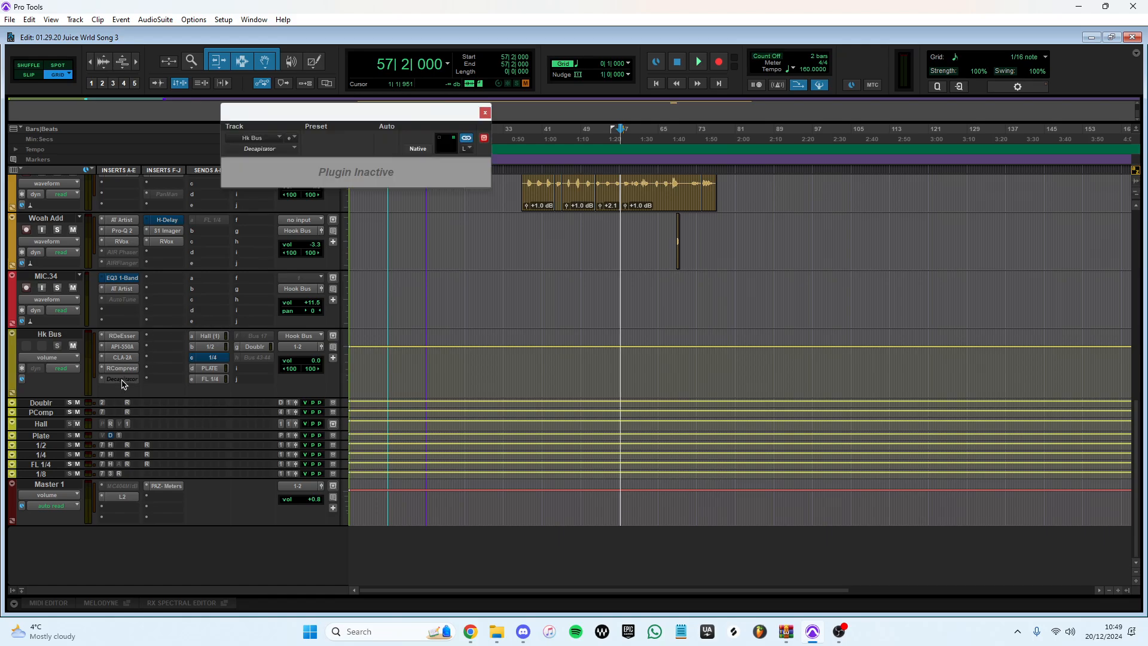
left_click(125, 383)
scroll(125, 383, "up", 3)
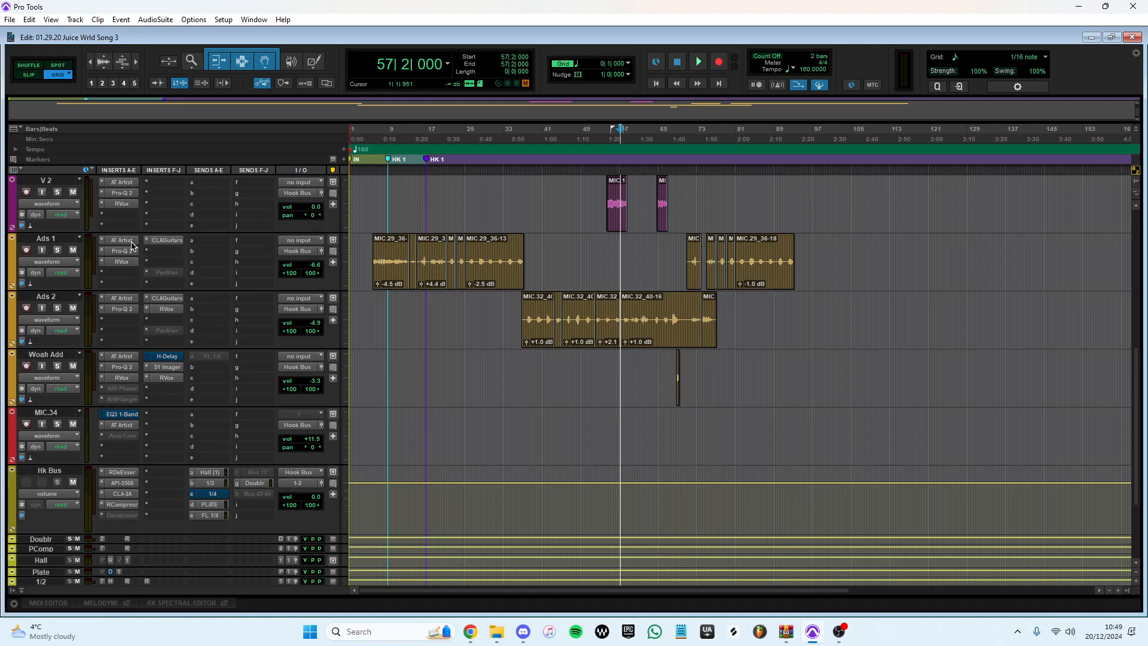
left_click(127, 240)
left_click(800, 112)
Step: Inspect the Pro-Q 2 equalizer curve on the Hk 1.01 track and close the plug-in window
scroll(225, 287, "up", 5)
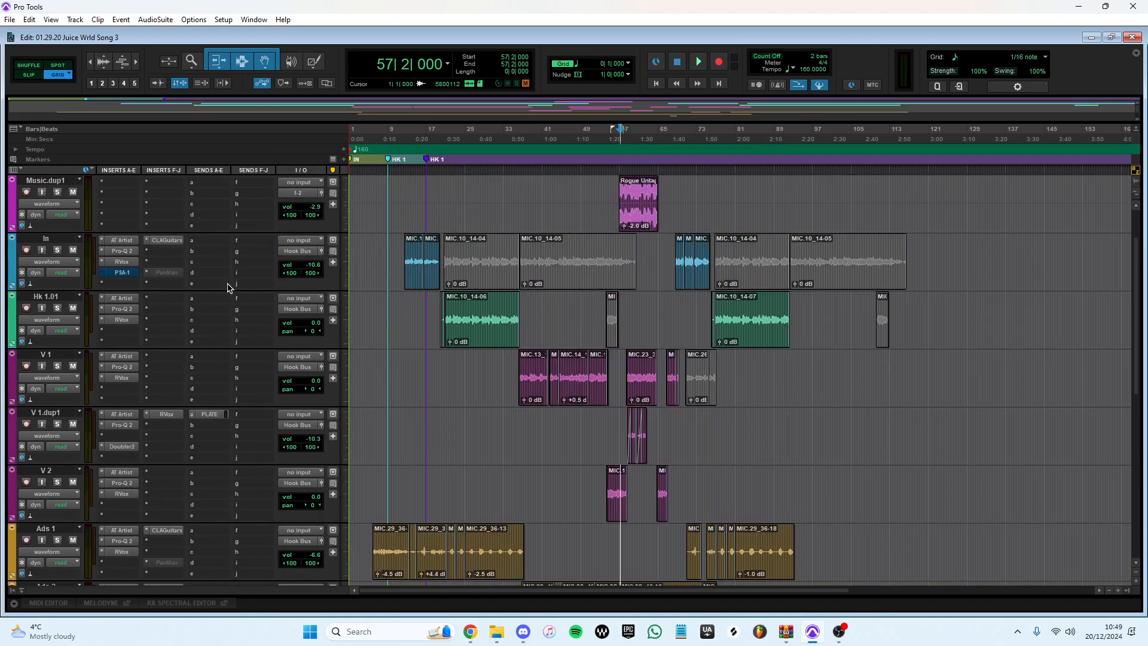
left_click(122, 381)
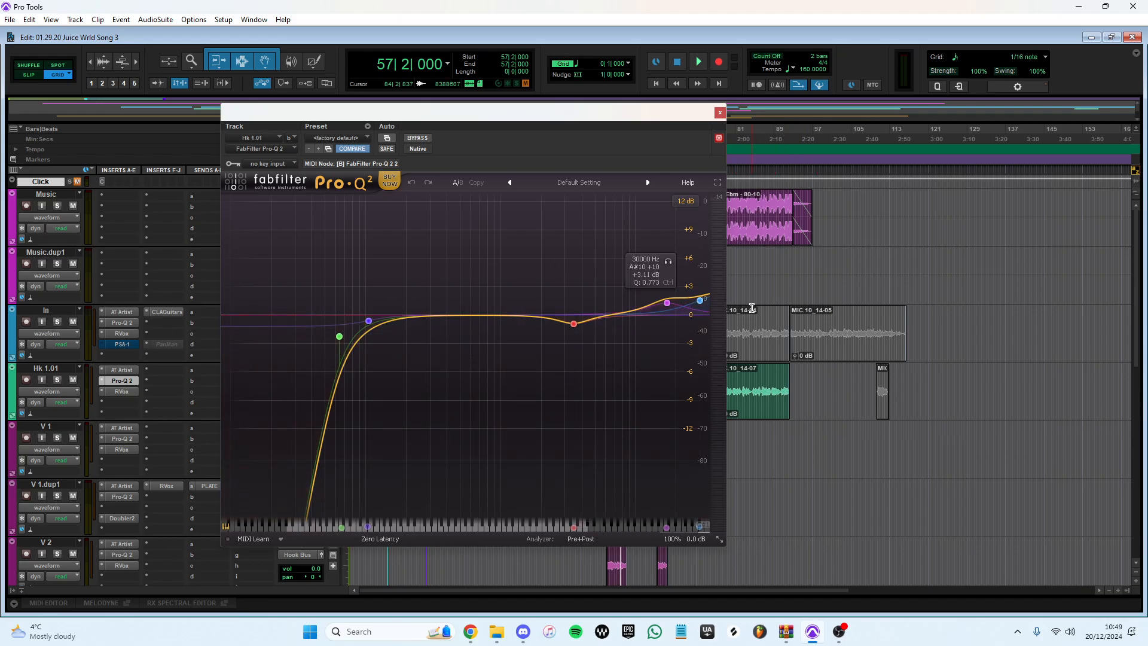
left_click(719, 112)
Step: Inspect the API-550A equalizer on Hk Bus, moving its window over the timeline before closing it
scroll(368, 427, "down", 1)
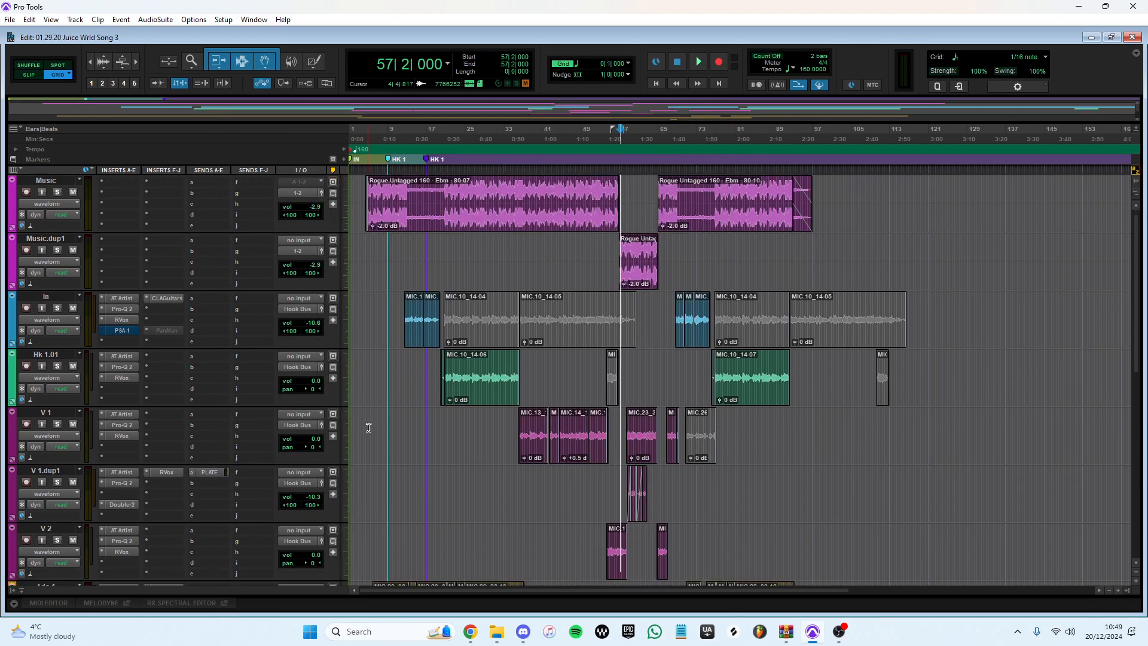
scroll(368, 427, "down", 6)
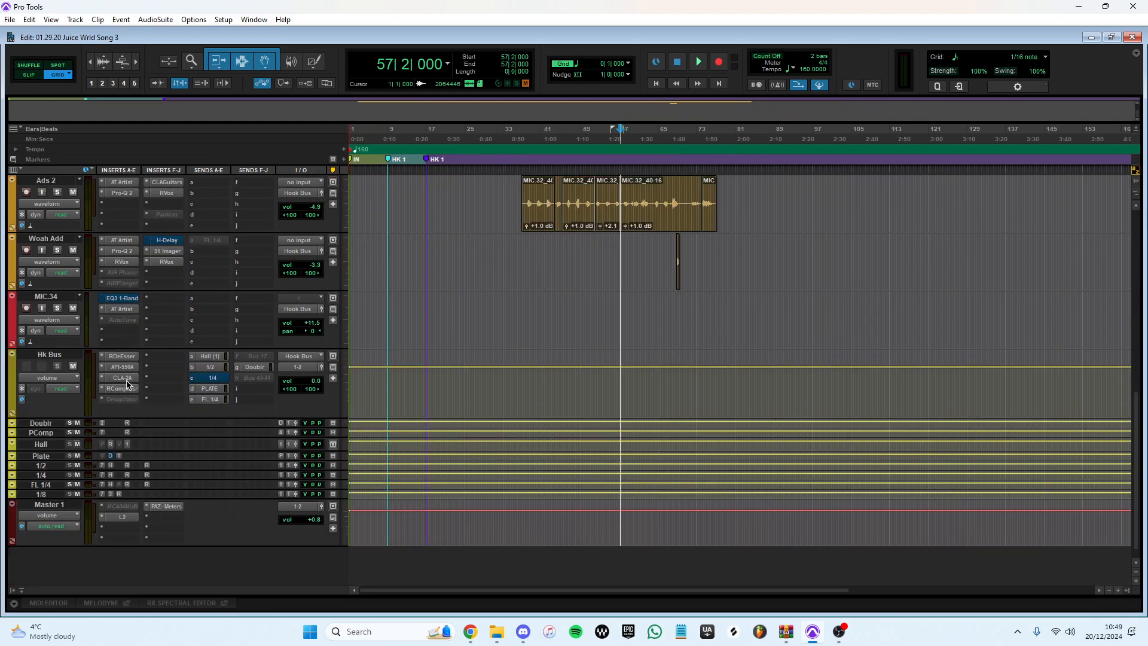
left_click(128, 368)
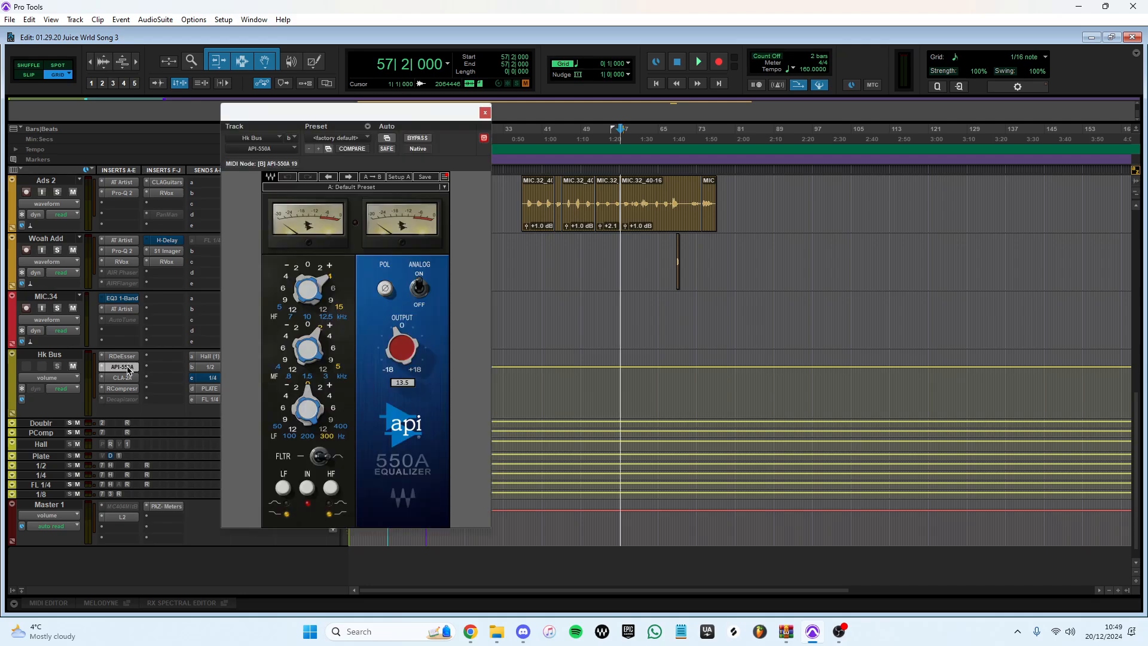
left_click_drag(426, 109, 640, 92)
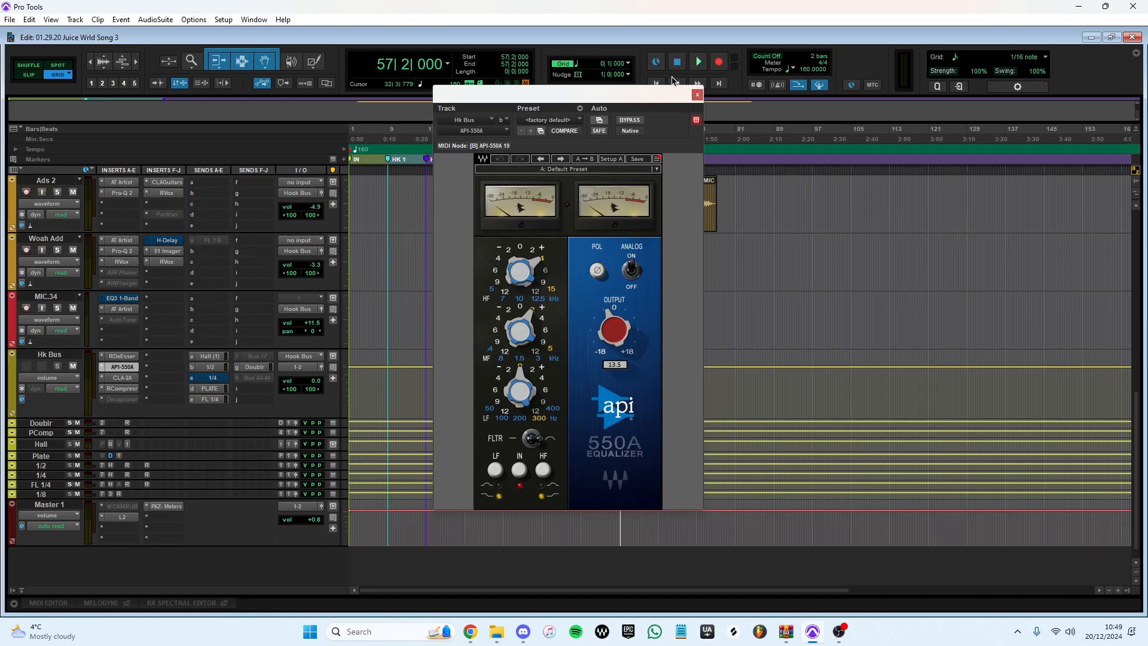
left_click(697, 94)
Step: Compare the Pro-Q 2 curves on the In and Hk 1.01 tracks, closing each plug-in window
scroll(131, 333, "up", 5)
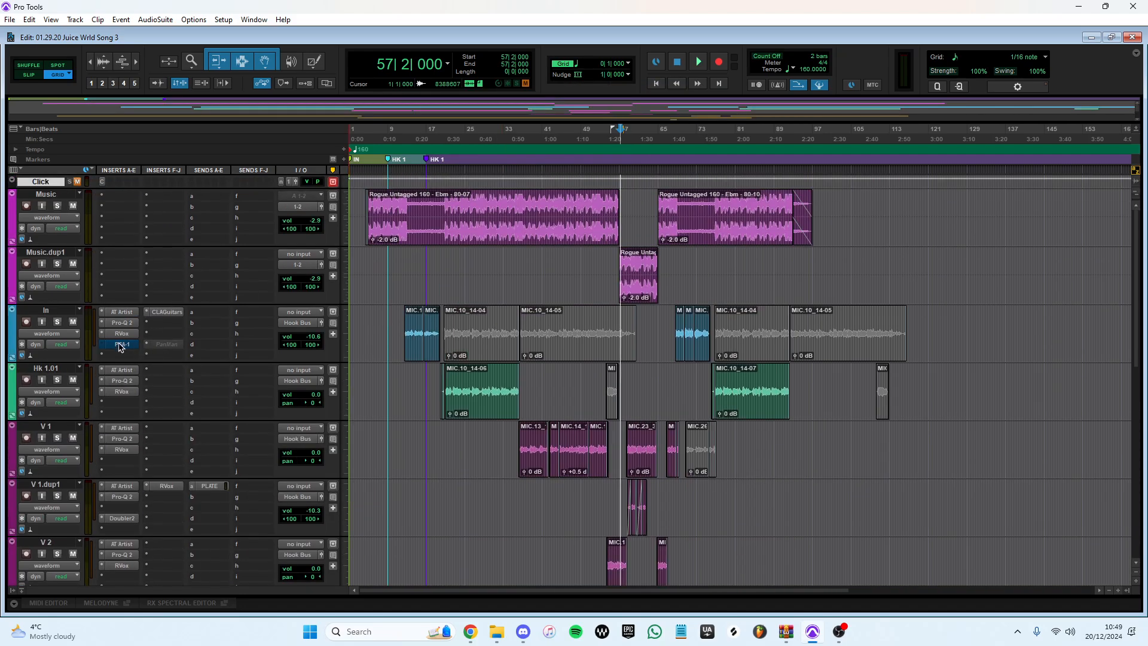
left_click(122, 322)
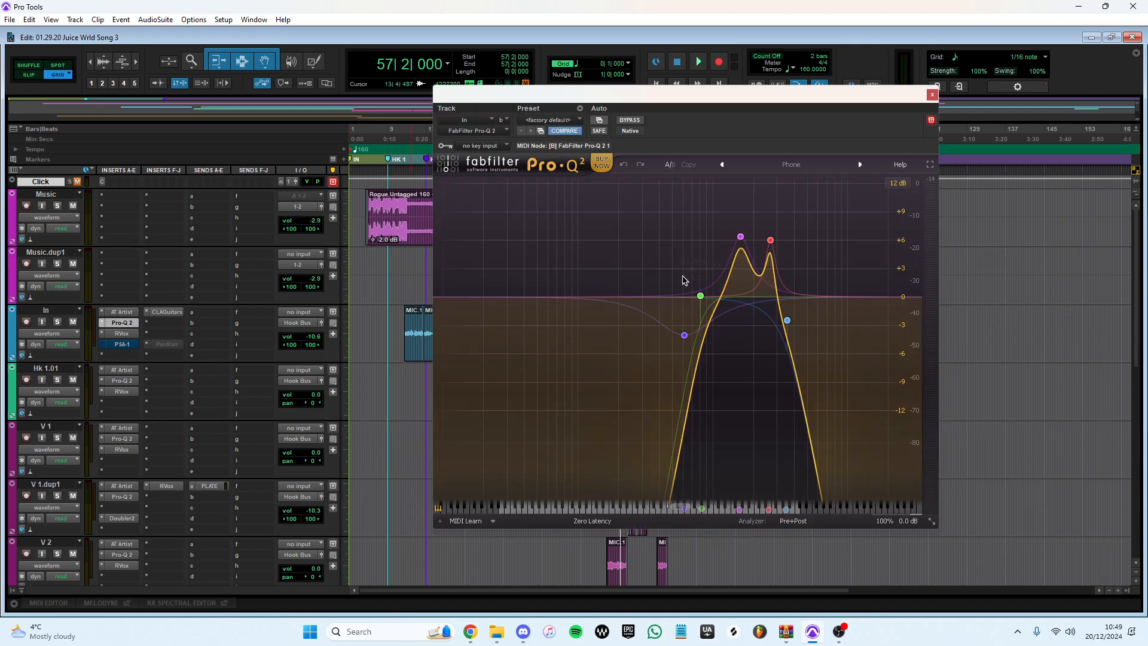
left_click(932, 94)
left_click(122, 381)
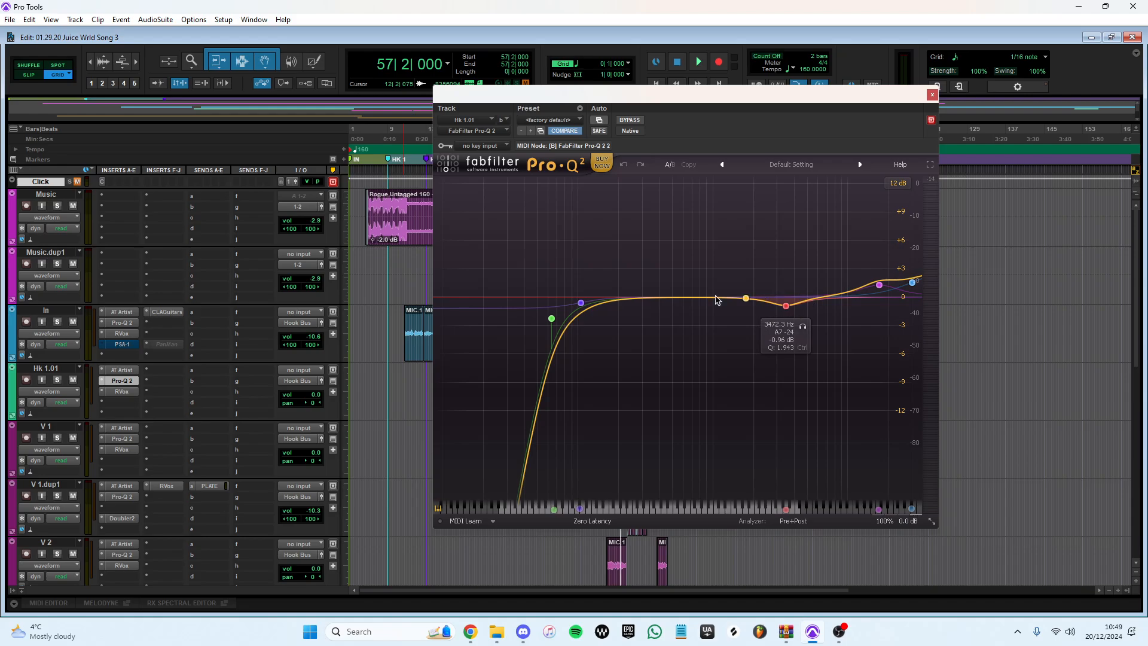
left_click(932, 95)
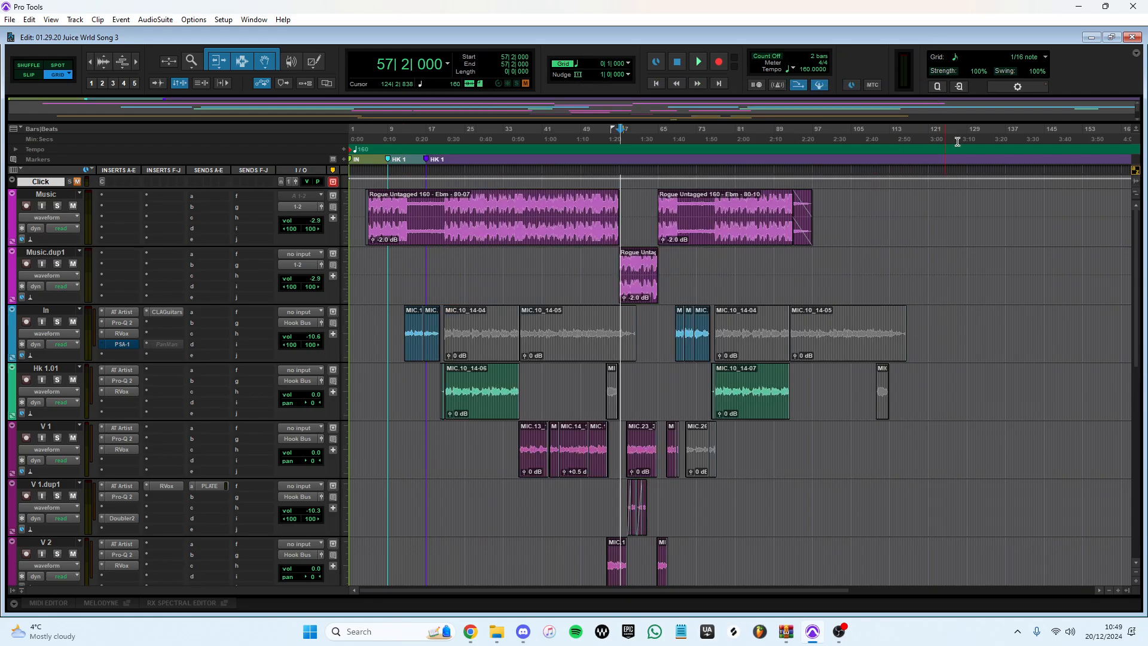
scroll(1052, 346, "down", 4)
left_click(734, 310)
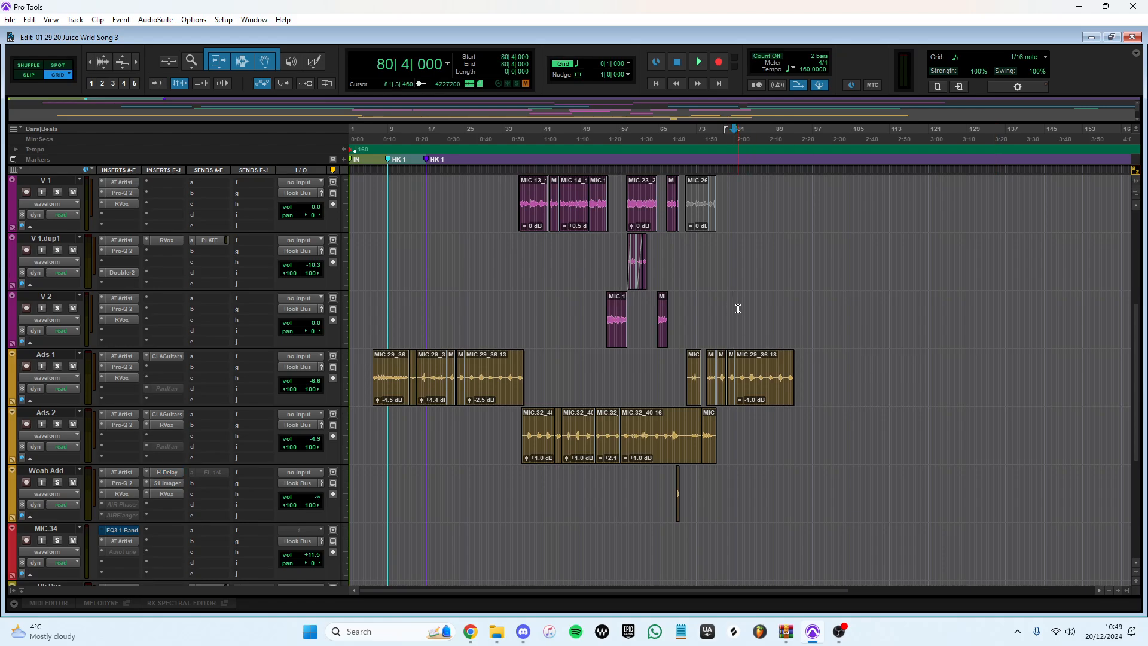
scroll(738, 308, "up", 4)
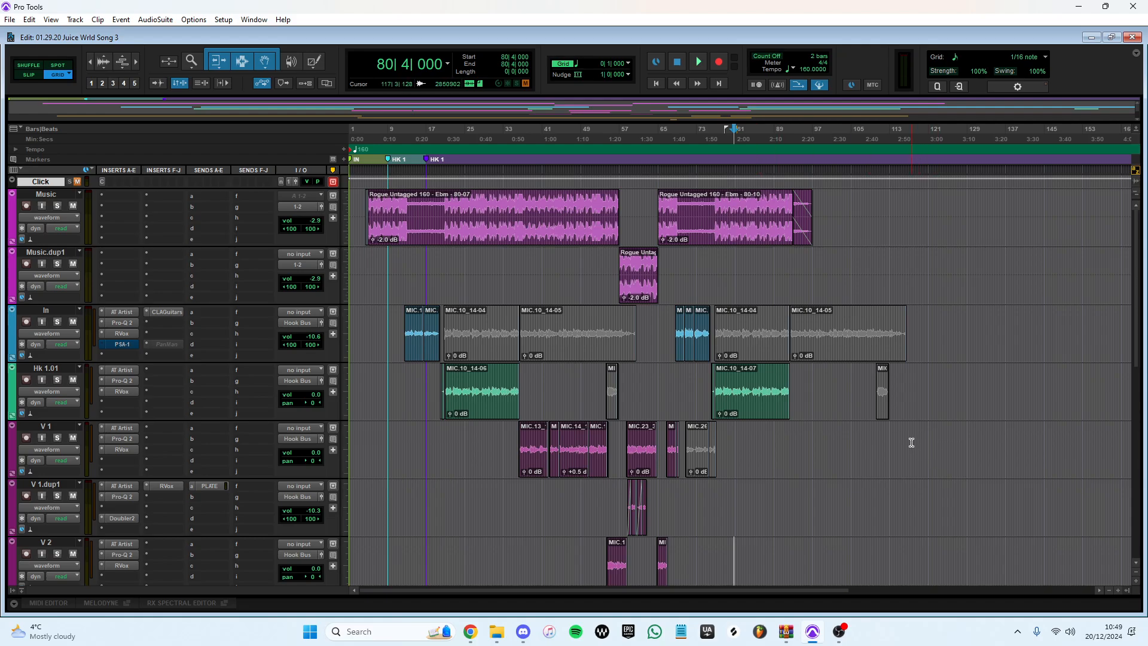
Step: Select the last MIC.10_14-05 clip on the In track, and place the edit cursor at bar 111 on Hk 1.01
left_click(866, 336)
left_click(867, 353)
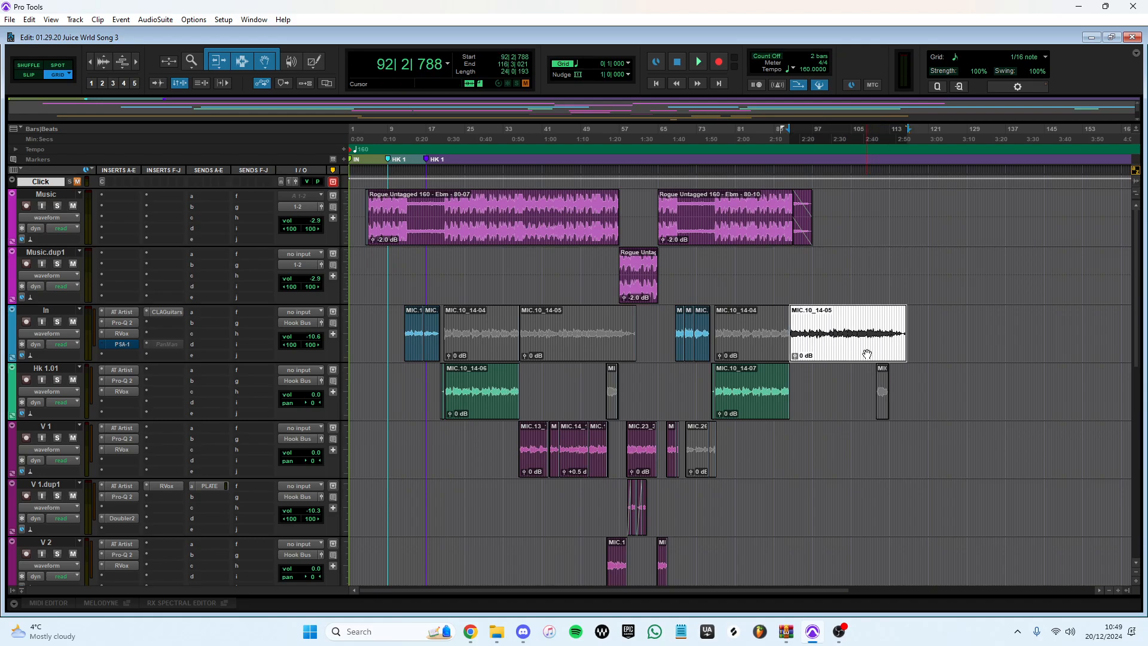
left_click(882, 408)
left_click(856, 346)
left_click(881, 389)
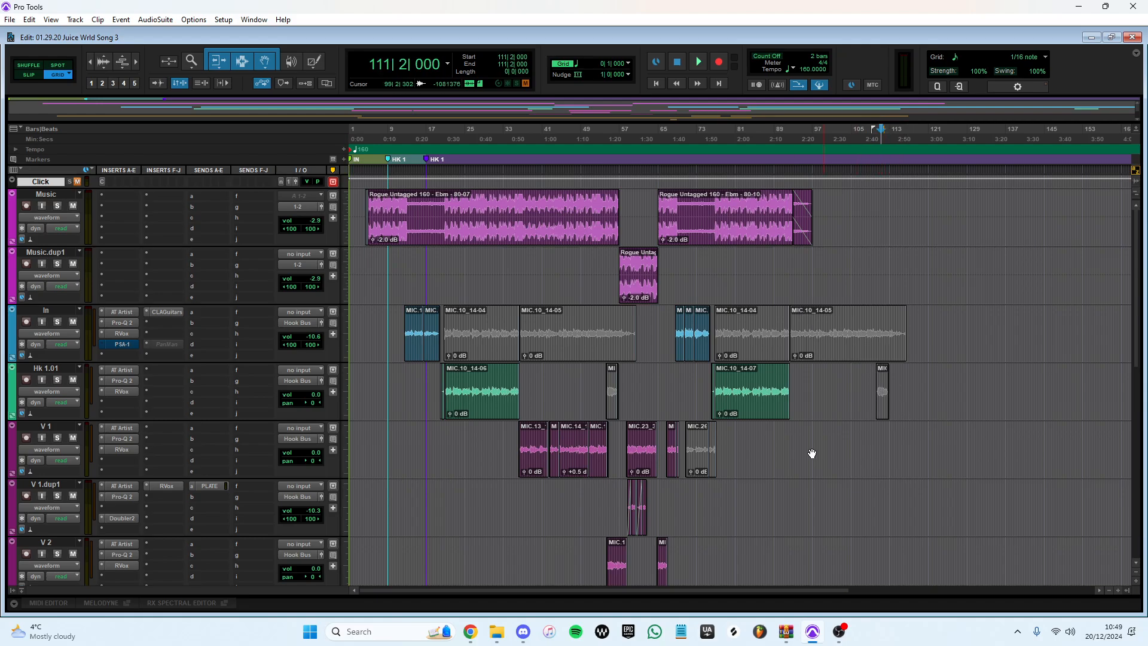
Step: Open the clip options for the last MIC.10_14-05 clip on the In track and dismiss them
scroll(802, 443, "down", 10)
scroll(812, 311, "up", 6)
scroll(811, 311, "up", 3)
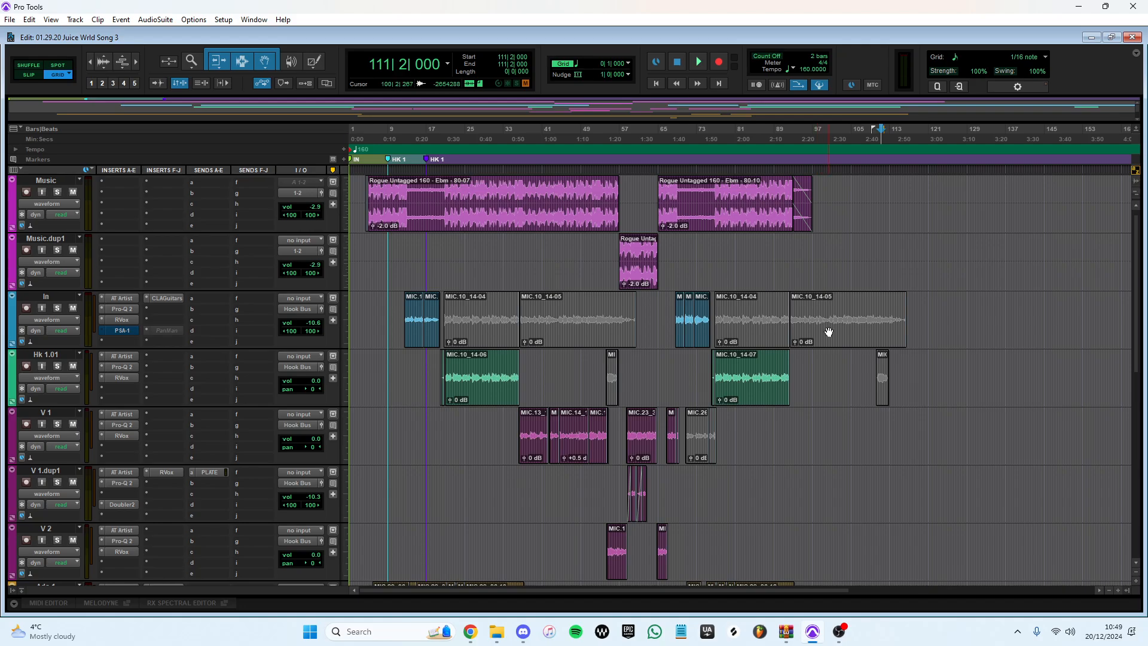
right_click(825, 330)
left_click(813, 463)
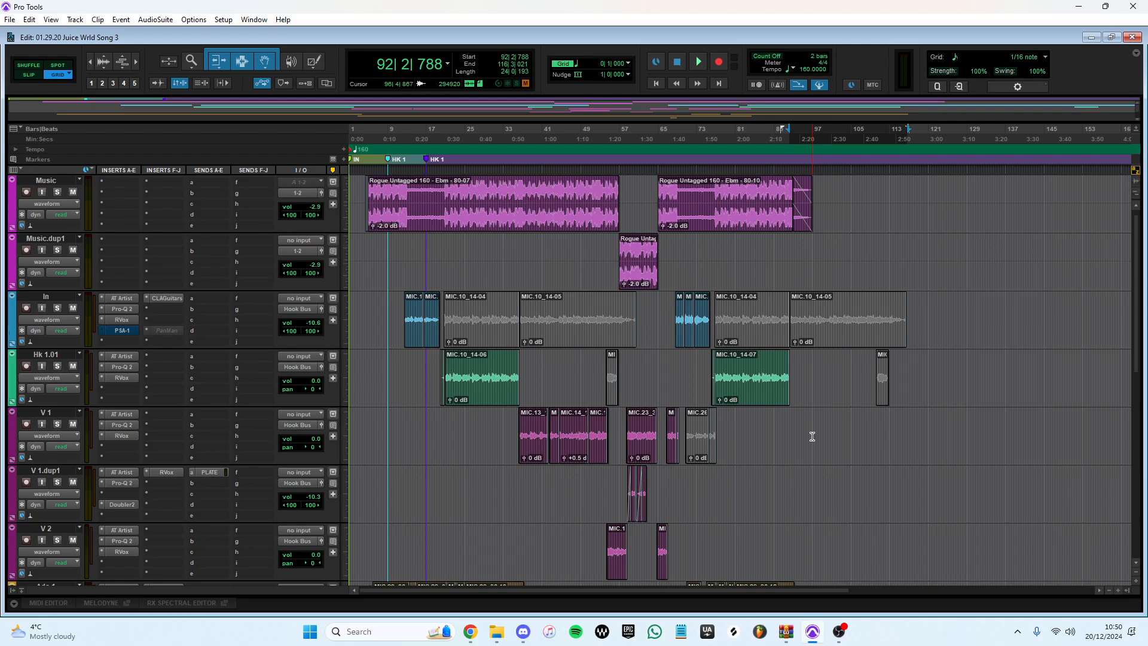
Step: Review the vocal and ad-lib tracks down to Hk Bus, the effect returns and Master 1
scroll(436, 390, "down", 6)
scroll(410, 374, "down", 1)
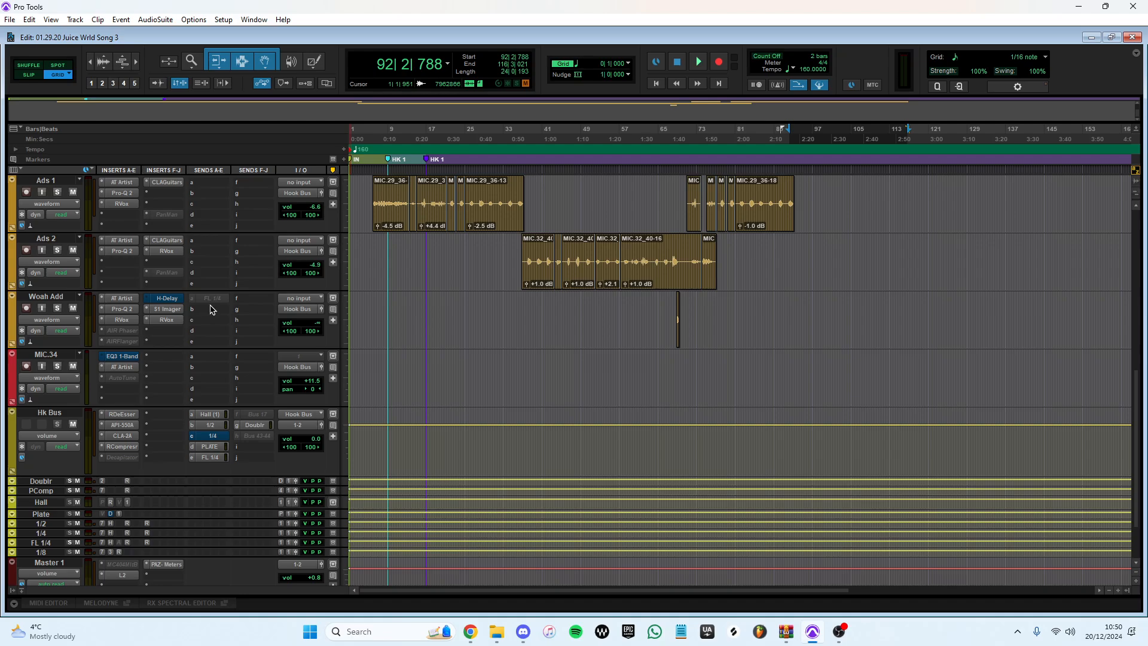
scroll(556, 358, "up", 4)
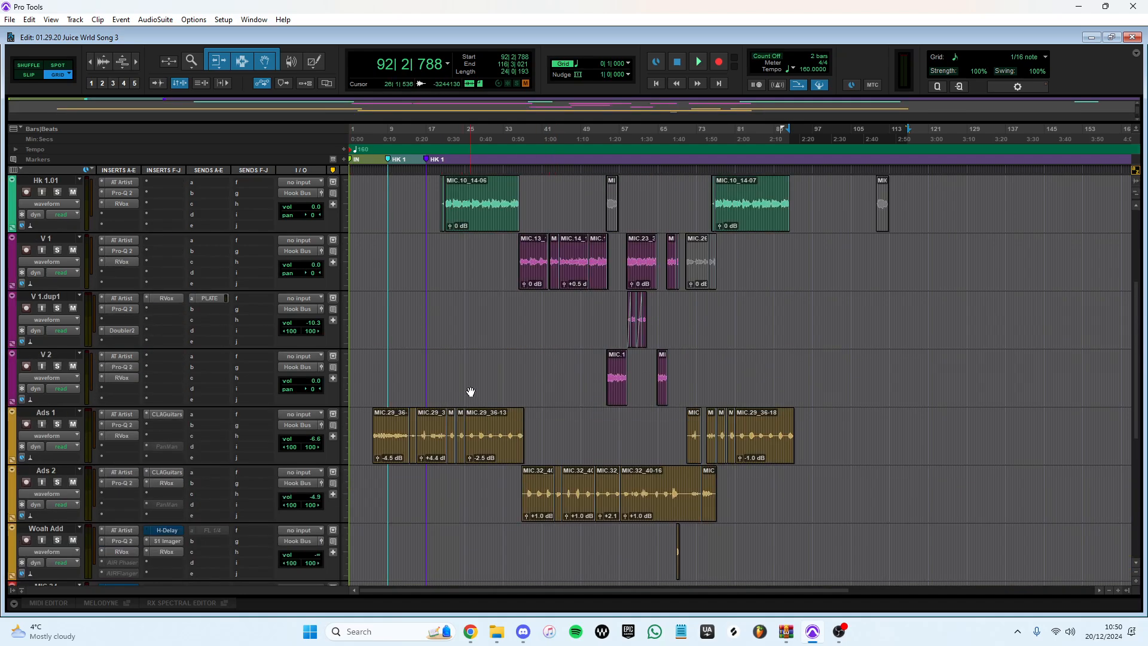
scroll(469, 392, "down", 5)
scroll(432, 351, "down", 1)
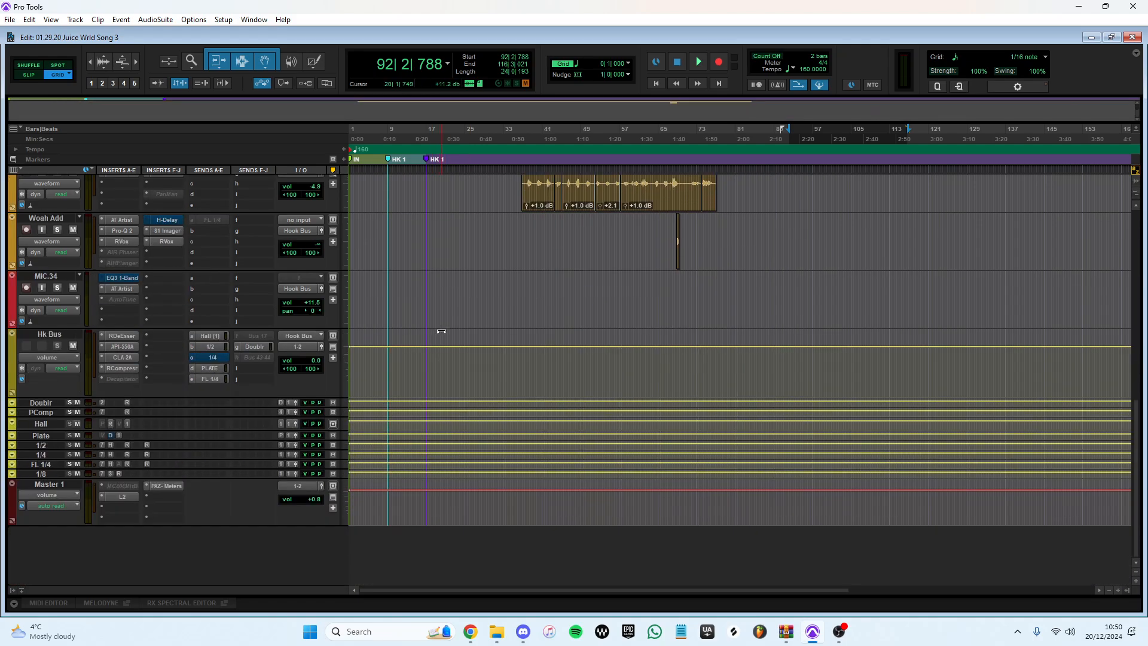